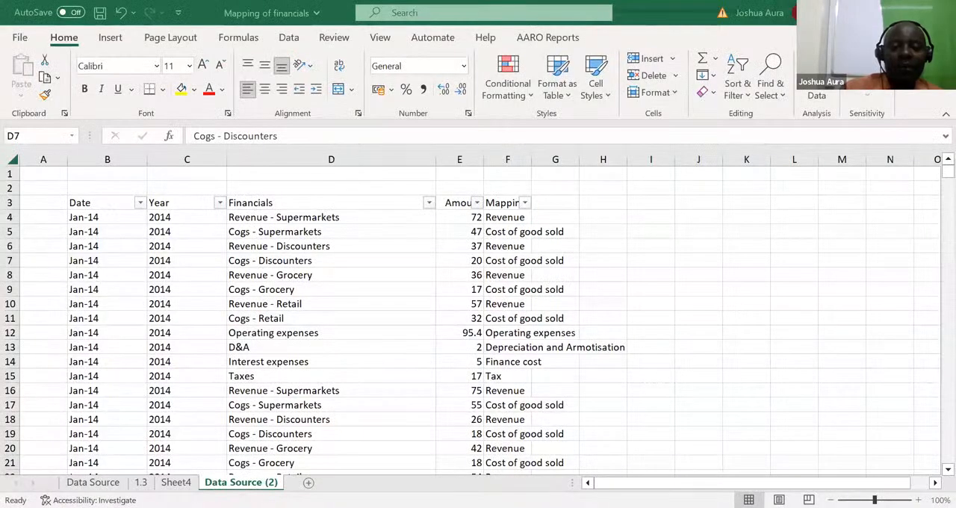
Step: Add a new worksheet and enter the years 1978, 1979 and 1980 in cells A1 to A3
click(309, 483)
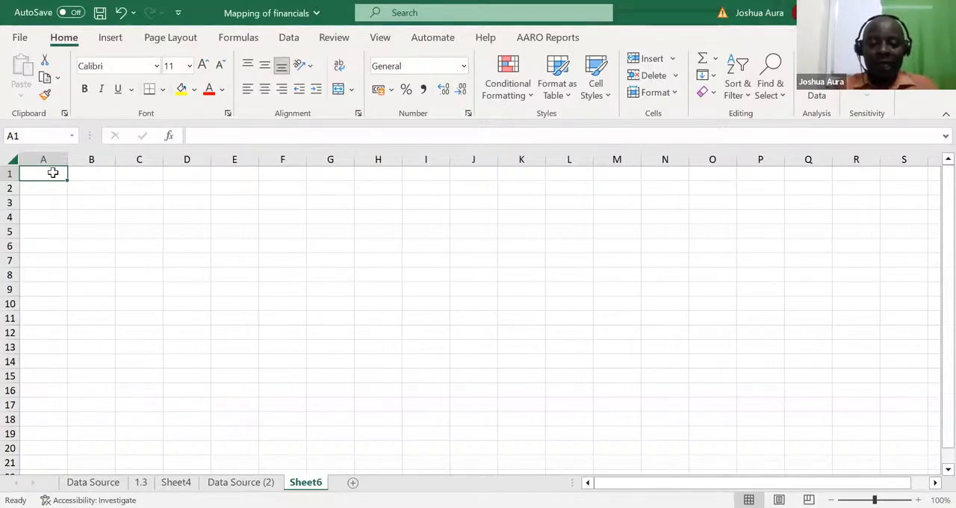
text(1978)
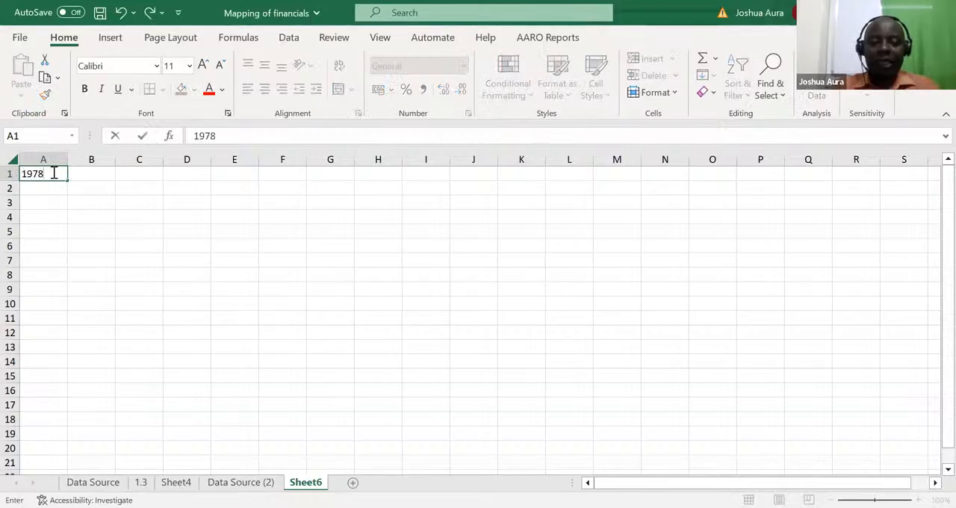
key(Return)
text(1979)
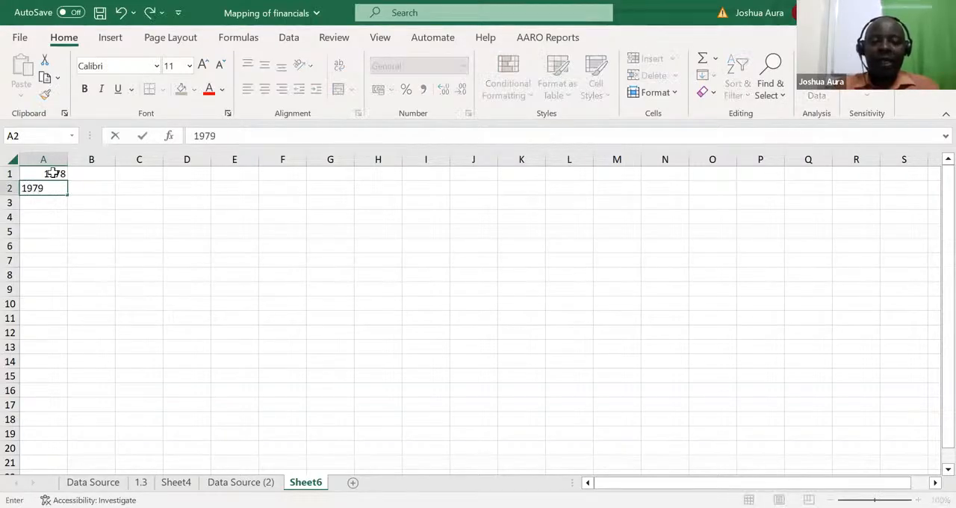
key(Return)
text(19)
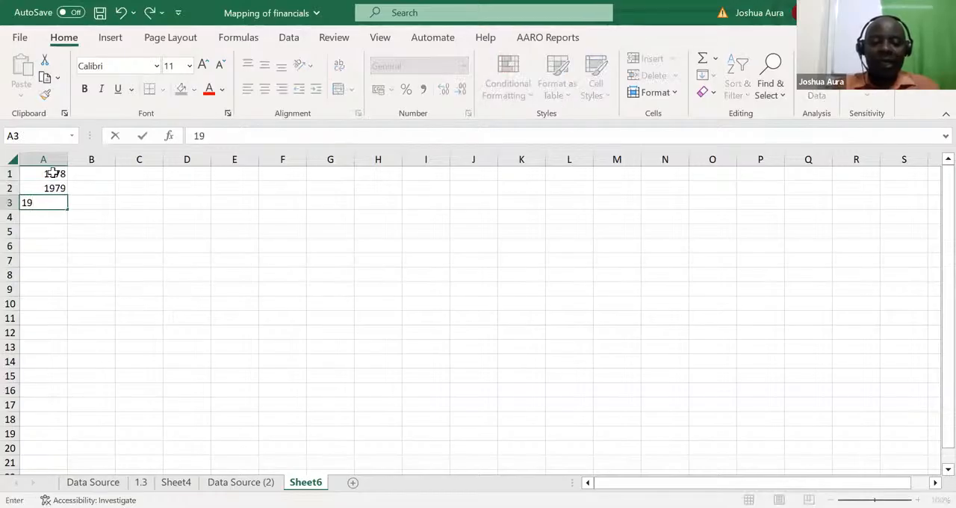
text(80)
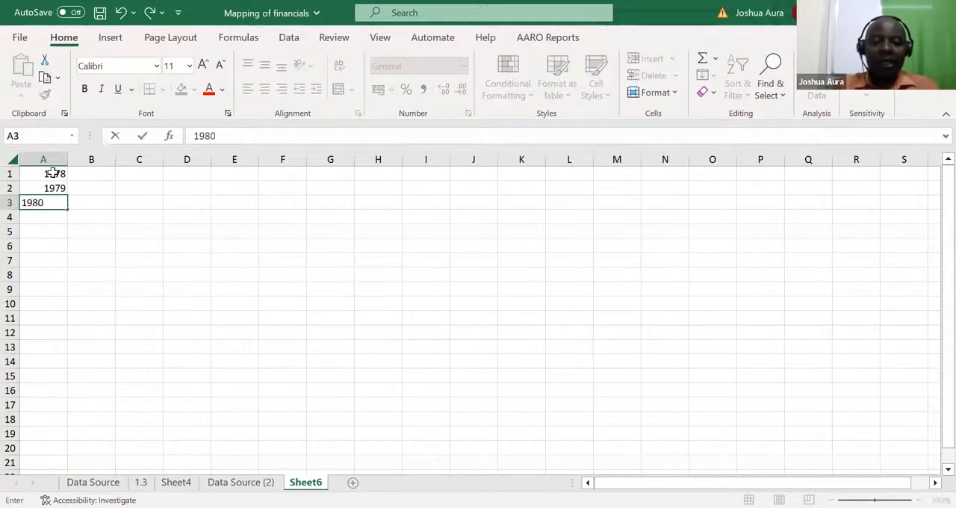
click(53, 272)
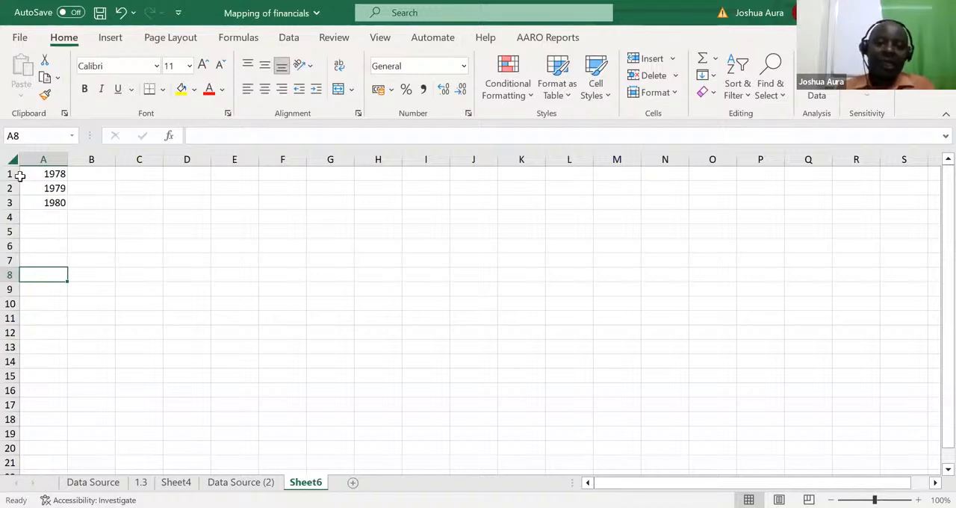
Step: Enter the sample text uio in I1 and oiu in I2, and clear the contents of column I
click(418, 175)
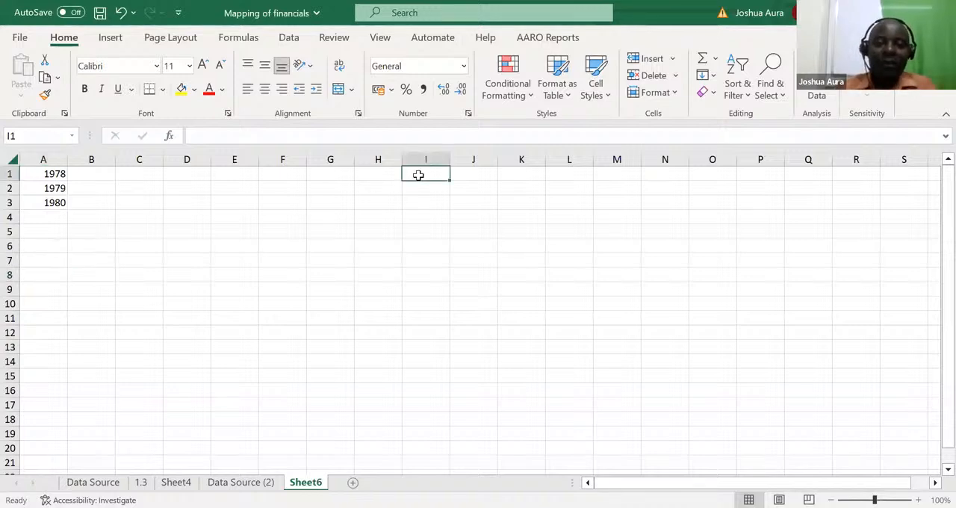
text(uio)
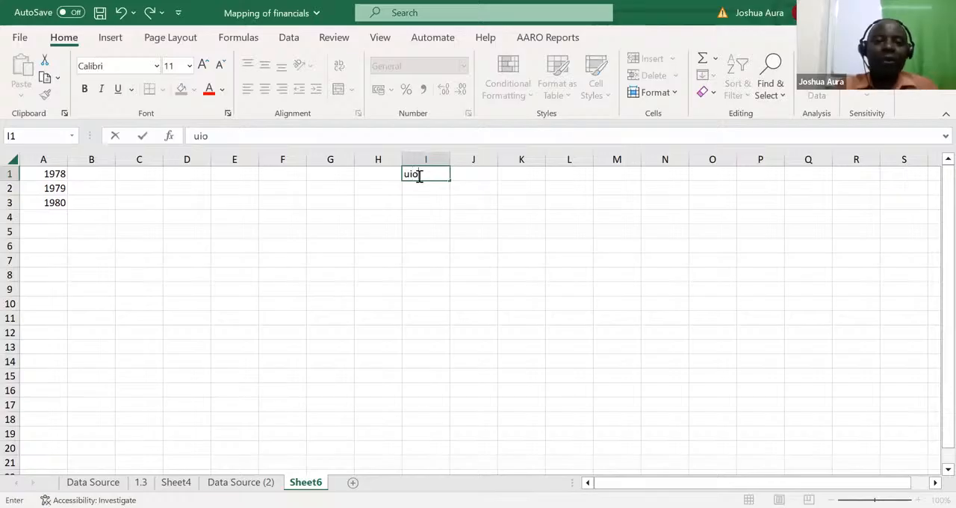
key(Return)
text(oiu)
key(Return)
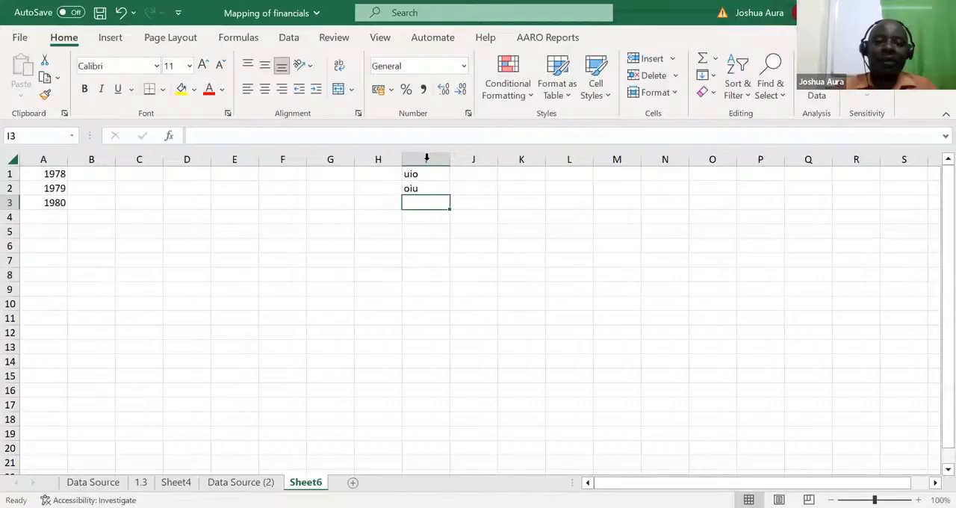
click(426, 157)
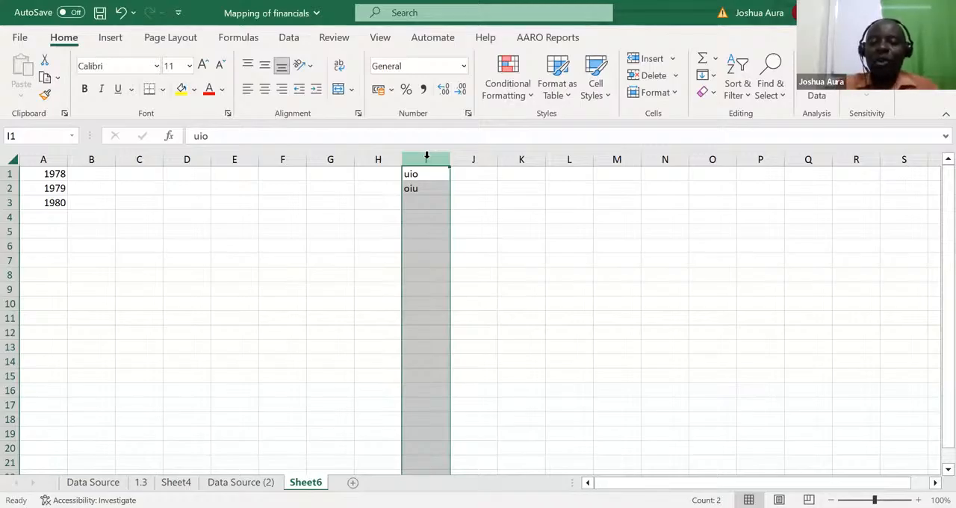
key(Delete)
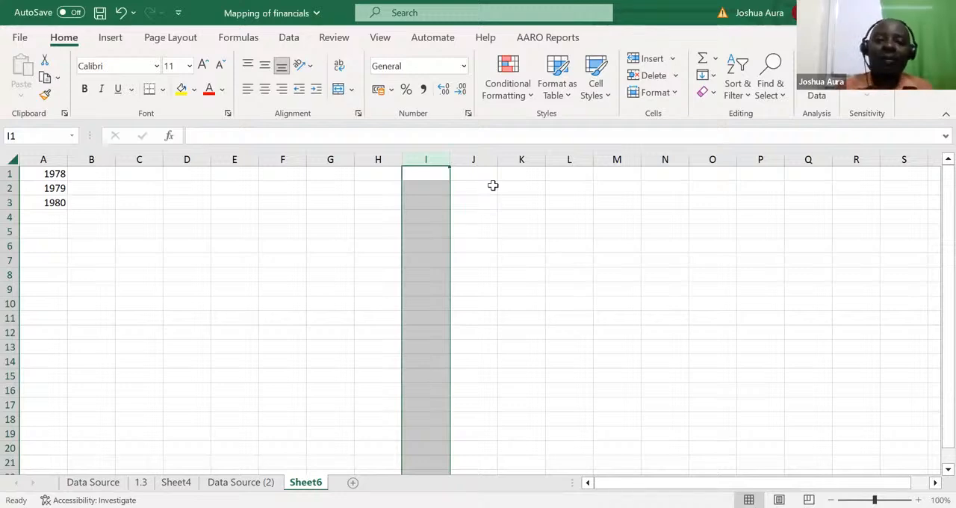
Step: Enter the sample text uio in both cells I2 and I3
click(430, 186)
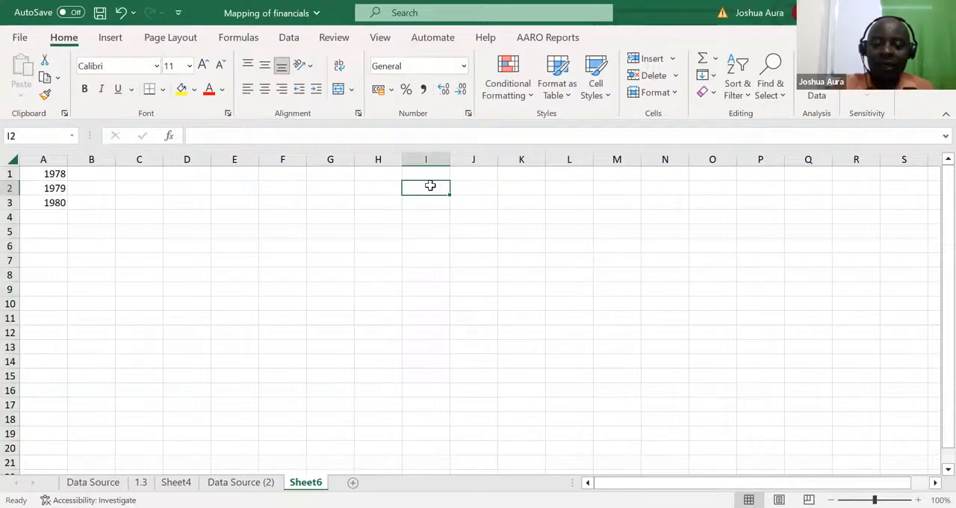
text(uio)
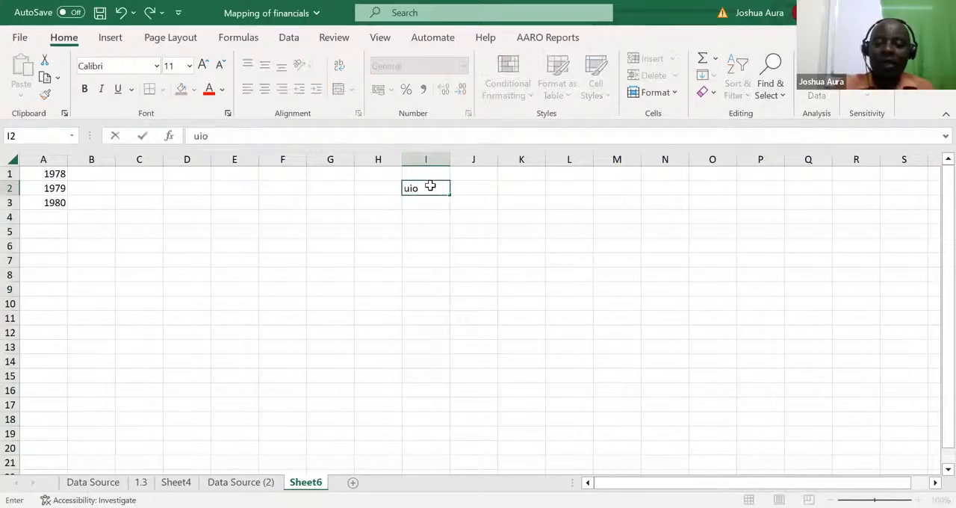
key(Return)
text(uio)
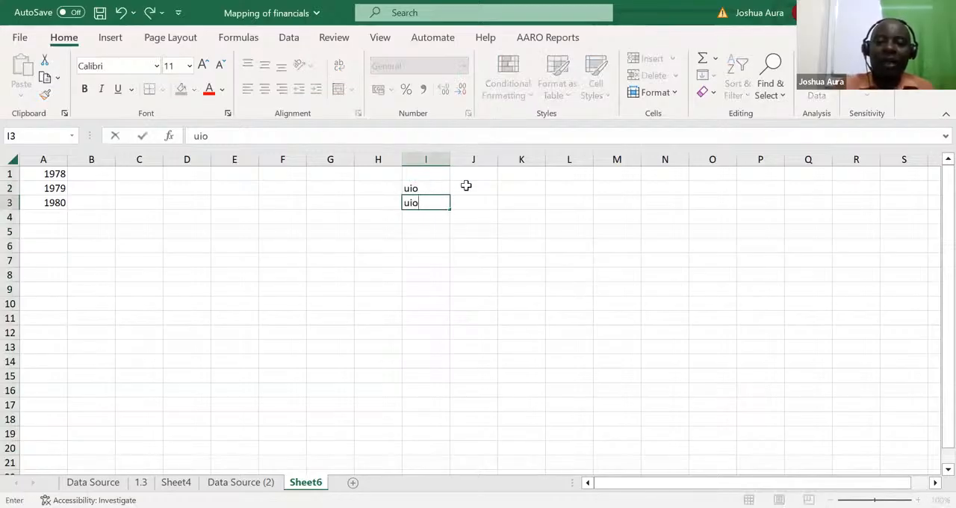
Step: Enter klj in J2 and jkl in J3, and insert a blank column before column J
click(464, 185)
text(klj)
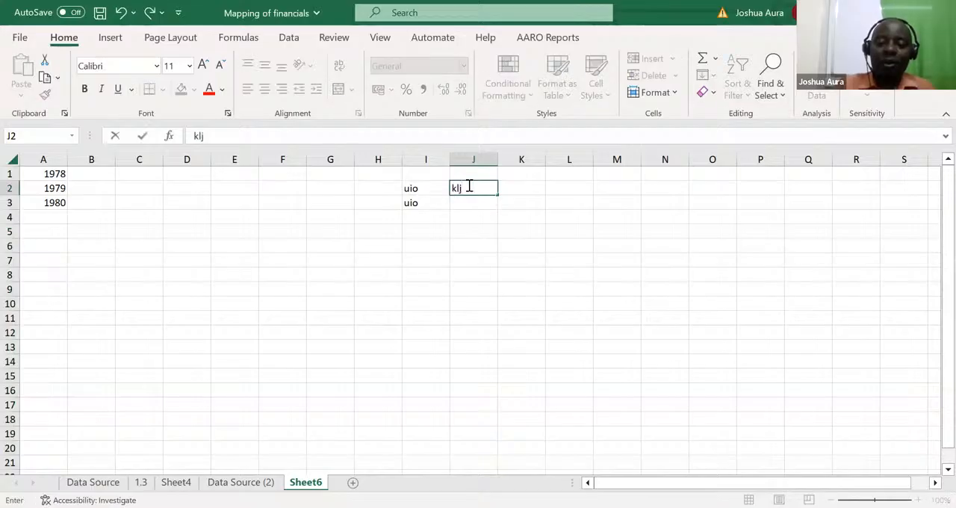
key(Return)
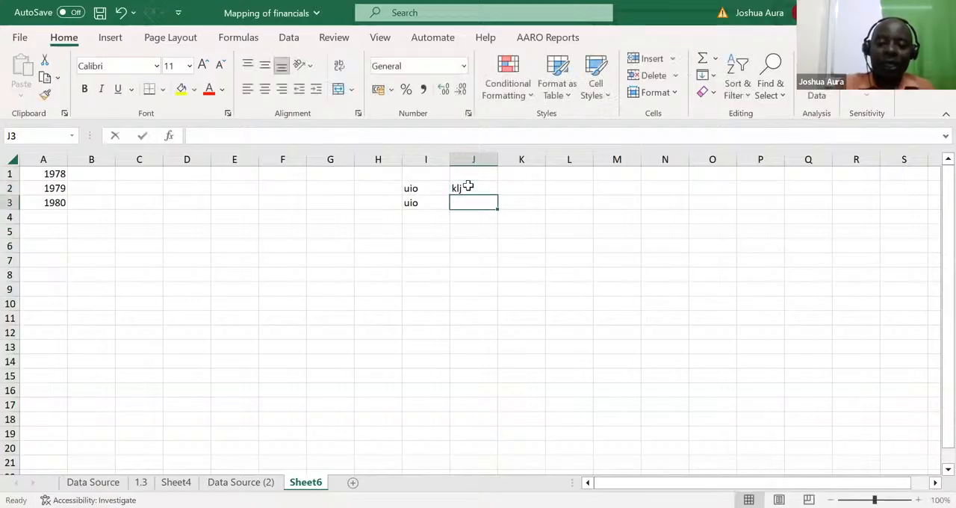
text(jkl)
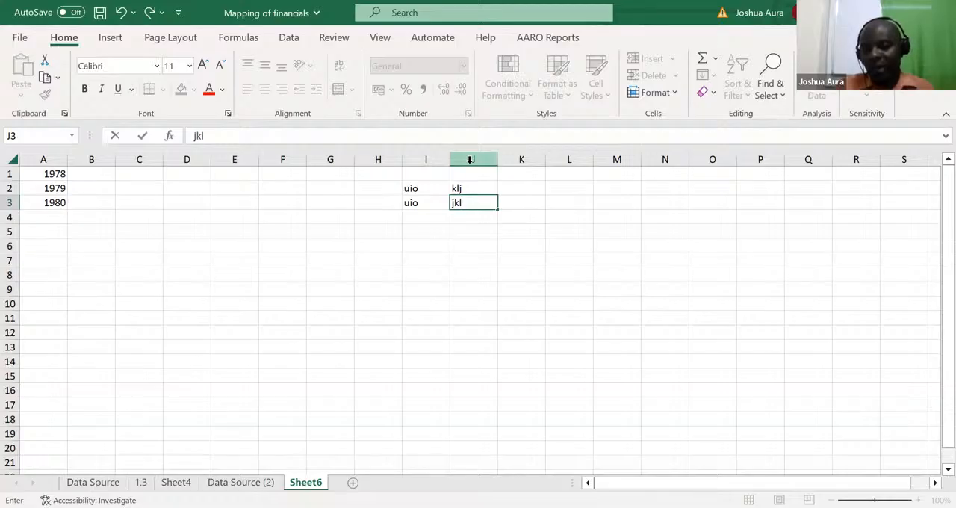
click(470, 159)
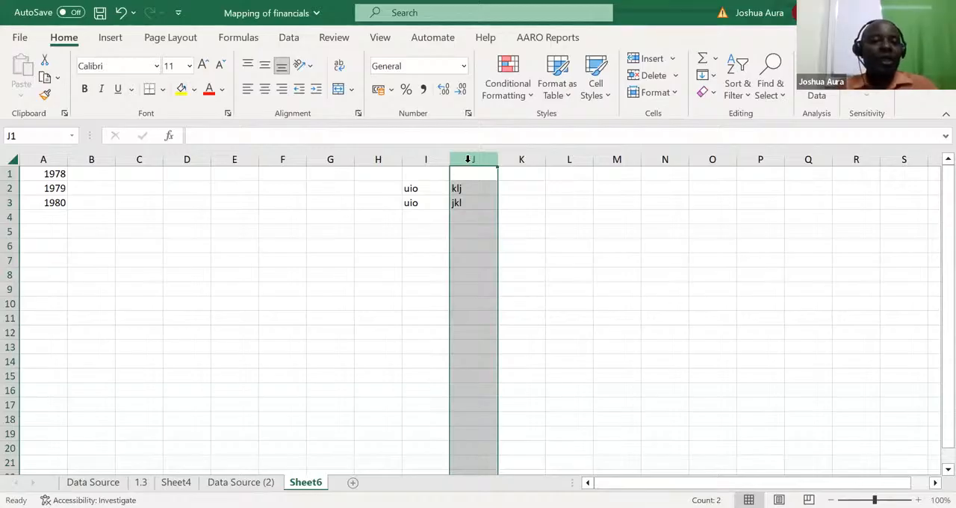
key(ctrl+shift+plus)
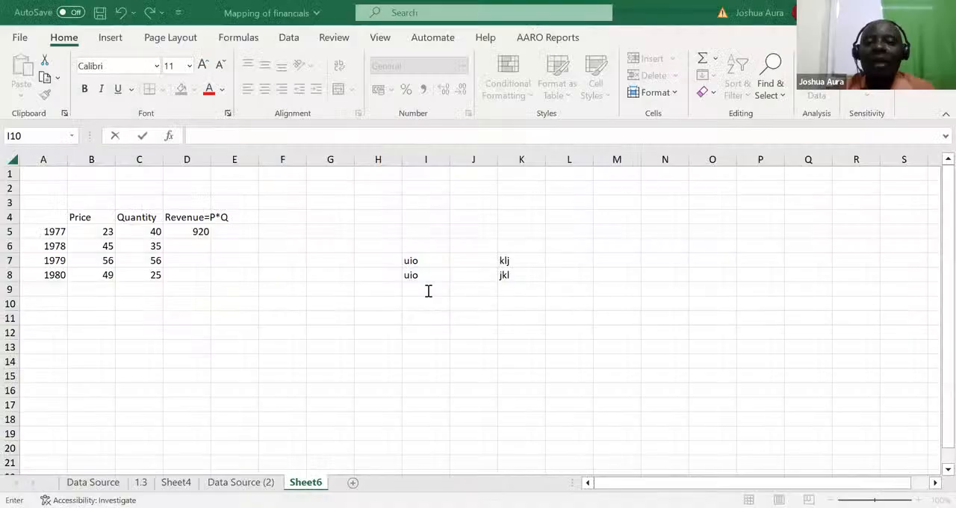
Step: Enter the 1977 revenue formula =B5*C5 in cell D5 by referencing the price and quantity cells
click(203, 231)
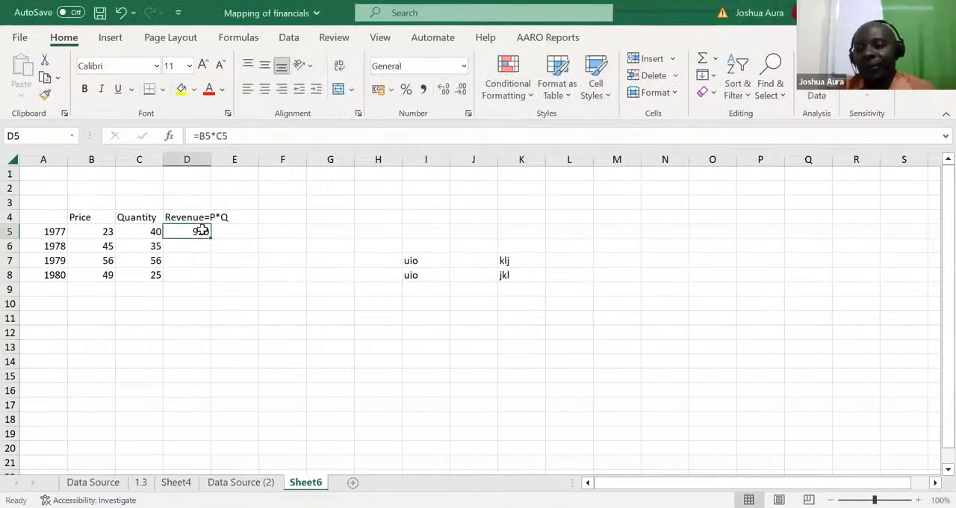
text(=)
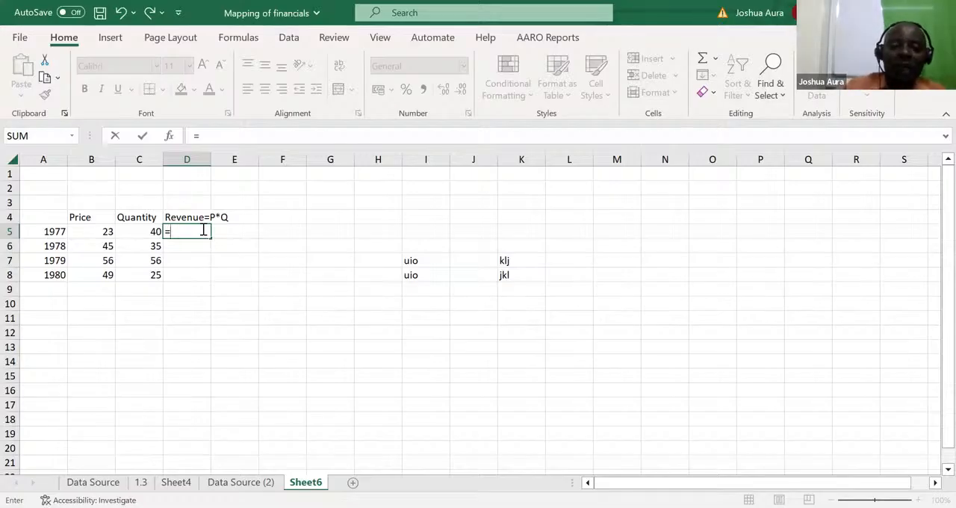
click(102, 233)
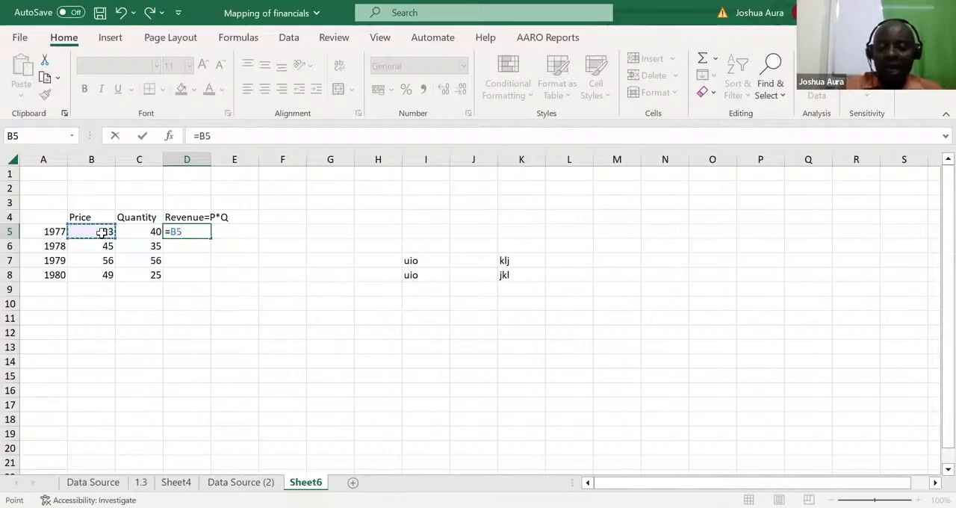
text(*)
click(146, 232)
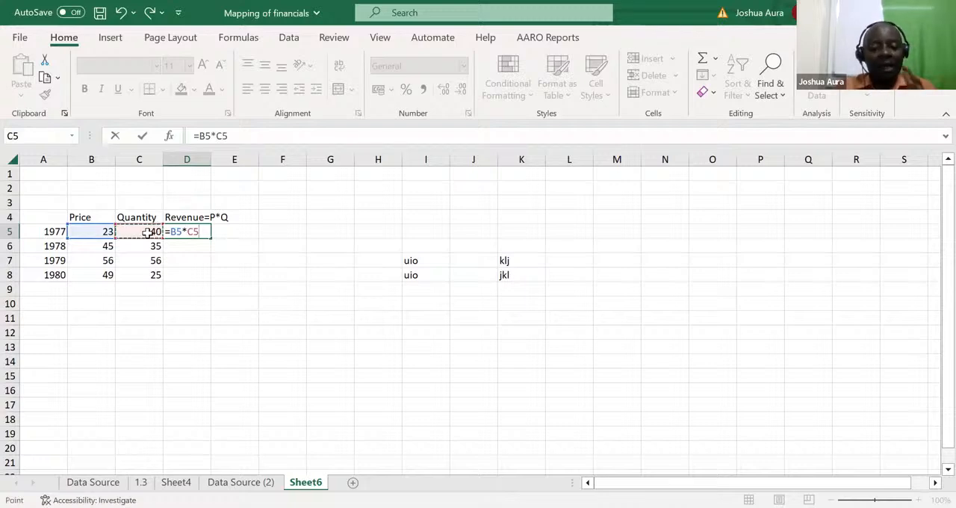
key(Return)
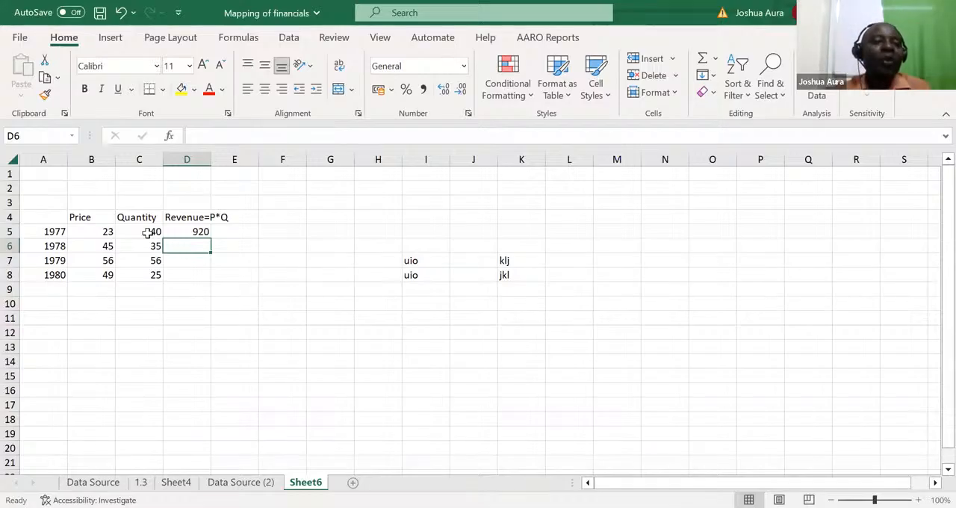
Step: Open the revenue formula in D5 to examine its cell references, keeping it as entered
click(202, 231)
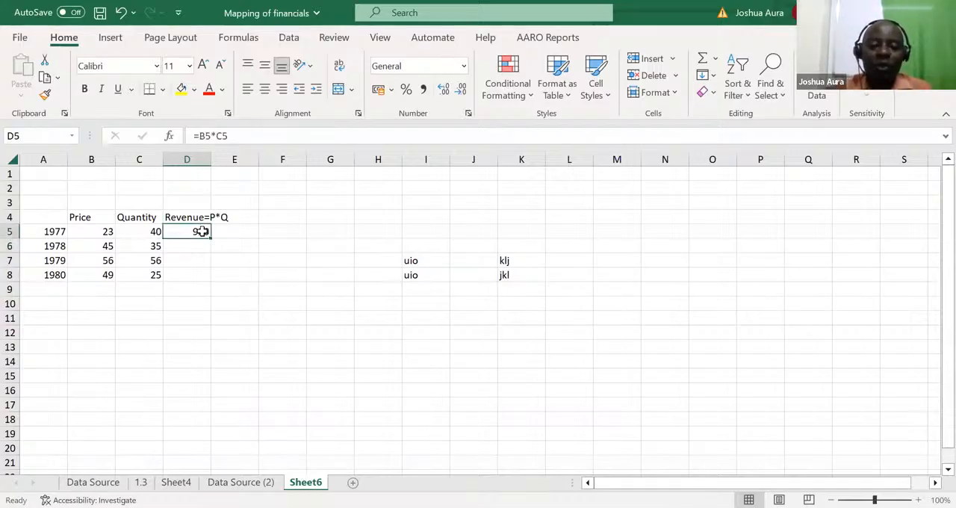
double_click(203, 232)
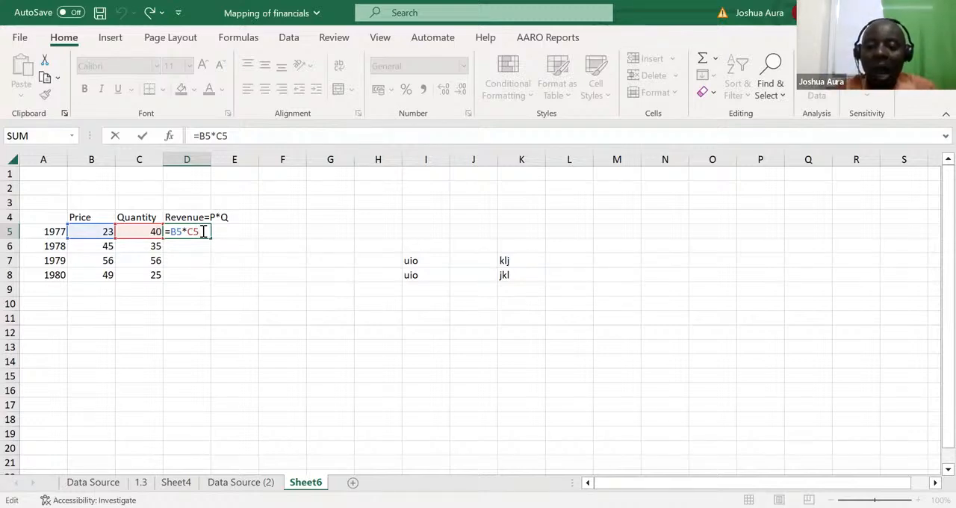
key(ctrl+Return)
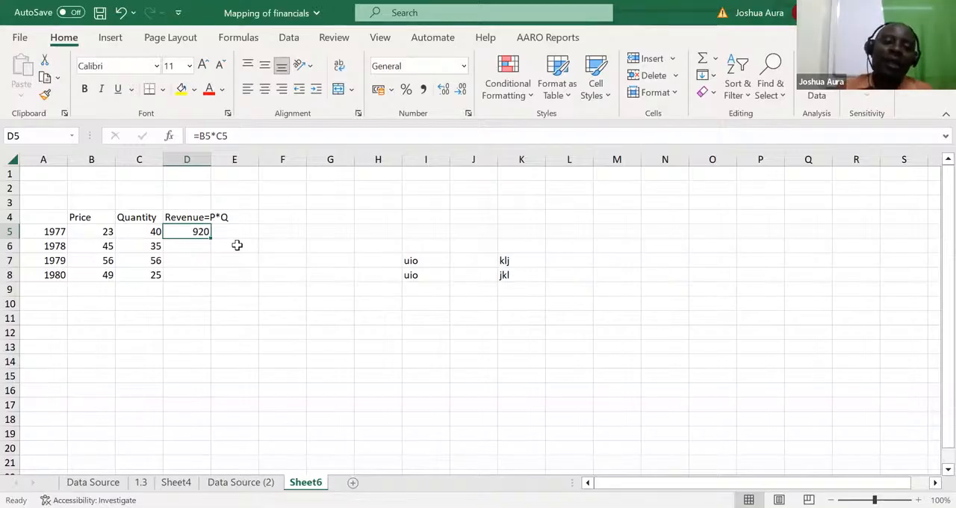
Step: Calculate the 1978 revenue in D6 with =B6*C6 and compare the formulas in D5 and D6
click(185, 247)
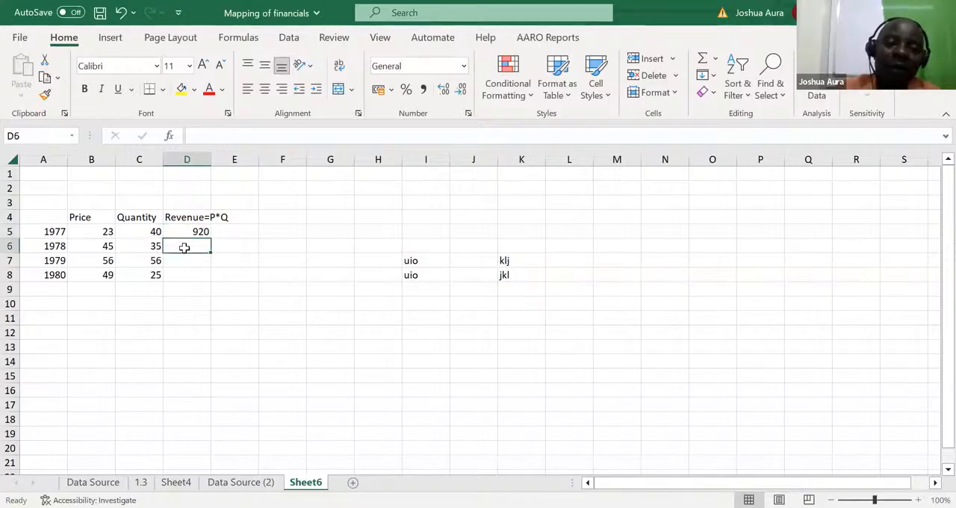
text(=)
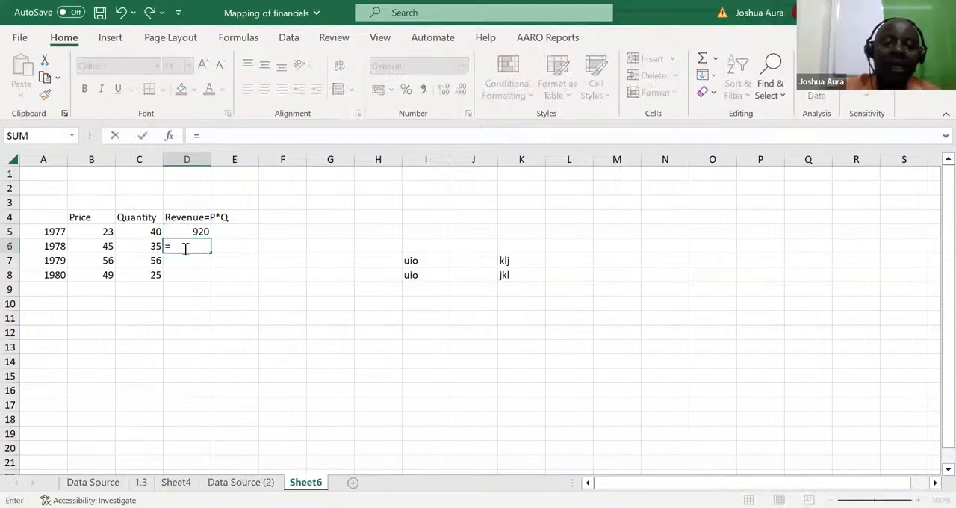
click(108, 248)
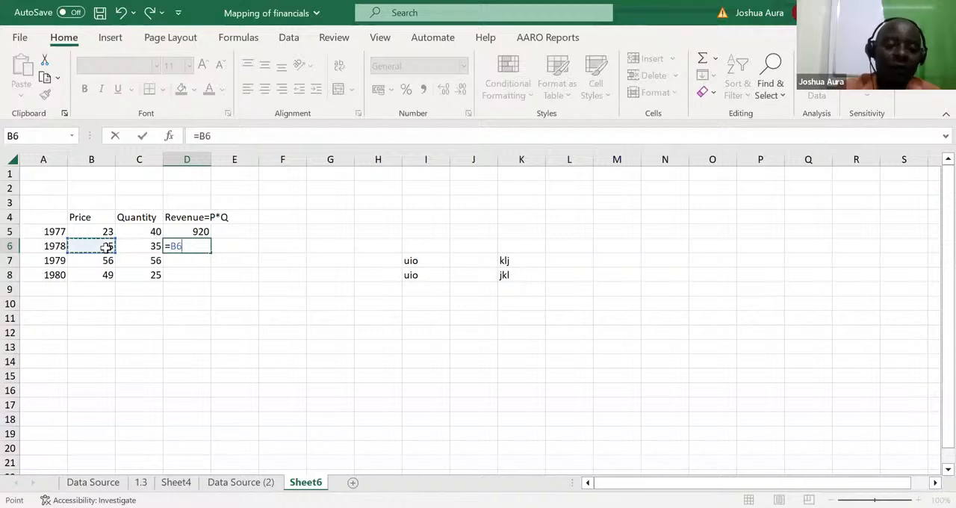
text(*)
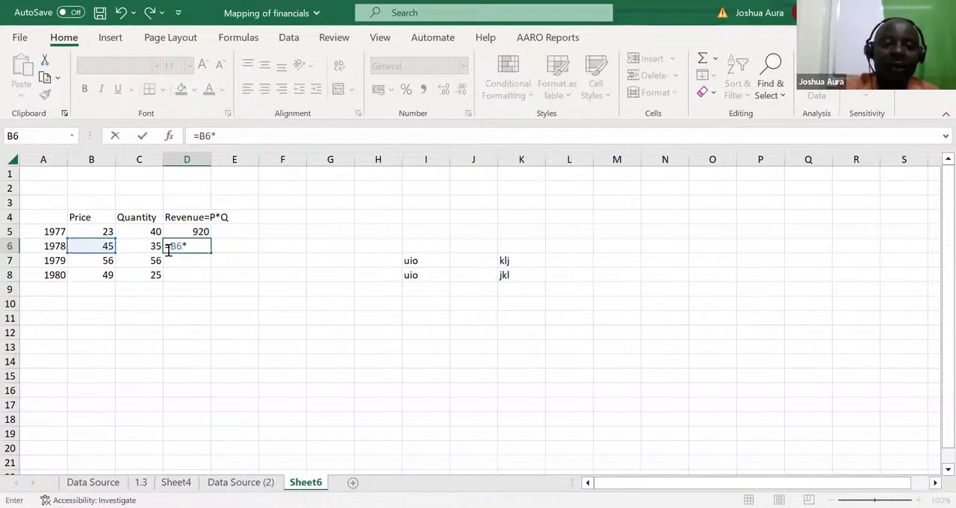
click(150, 246)
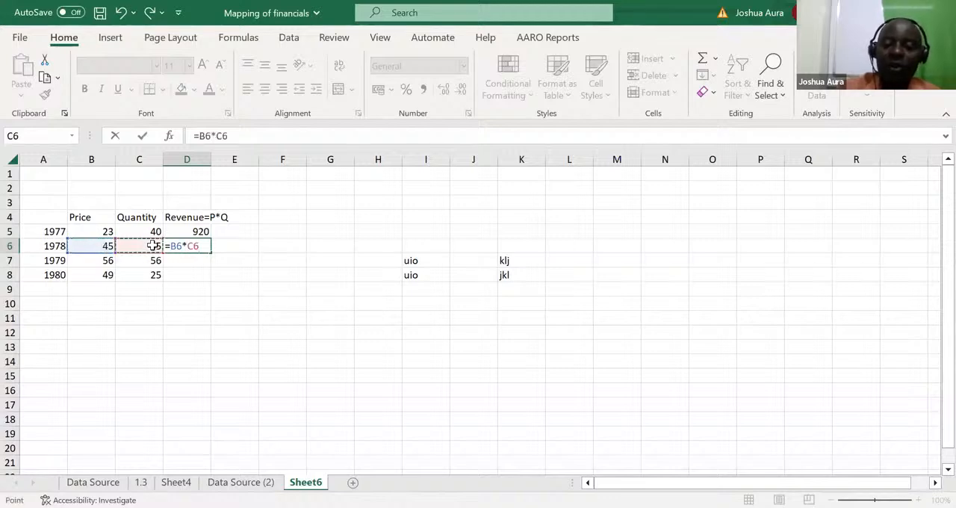
key(ctrl+Return)
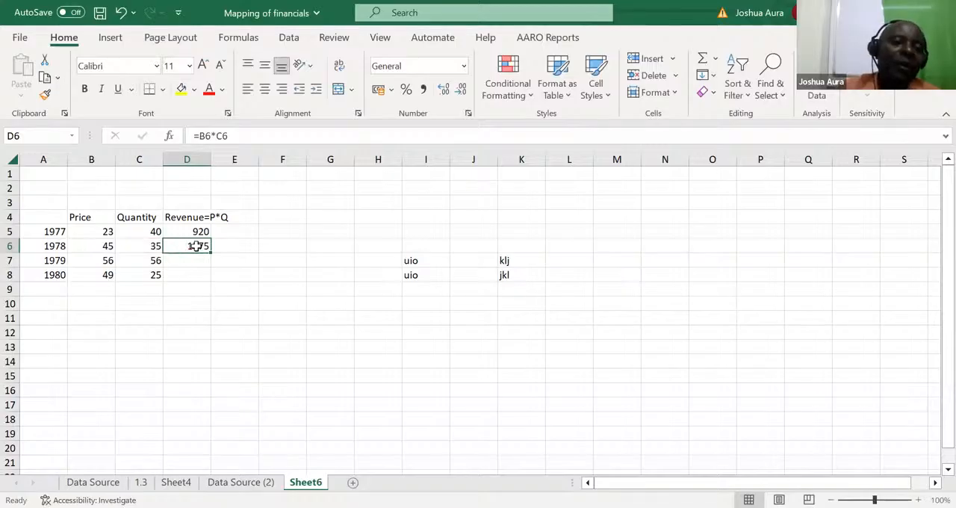
click(196, 232)
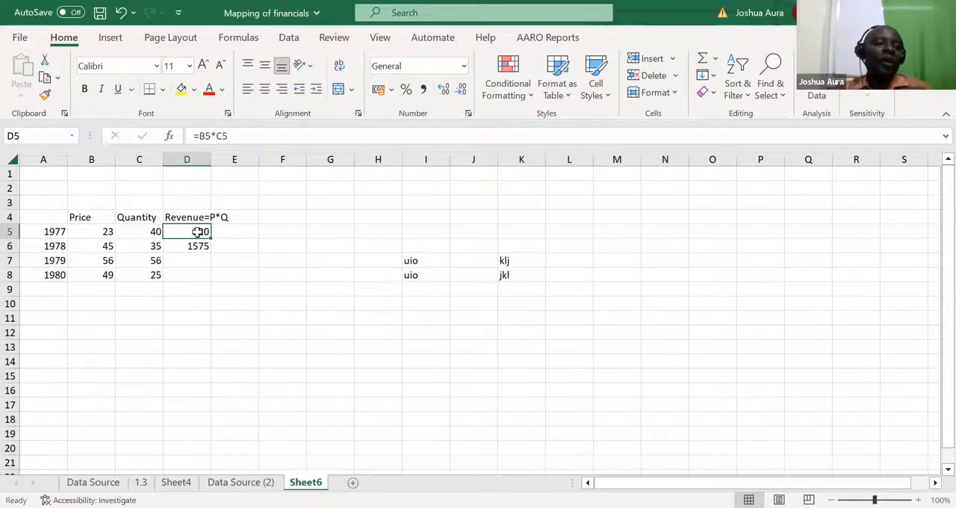
click(198, 244)
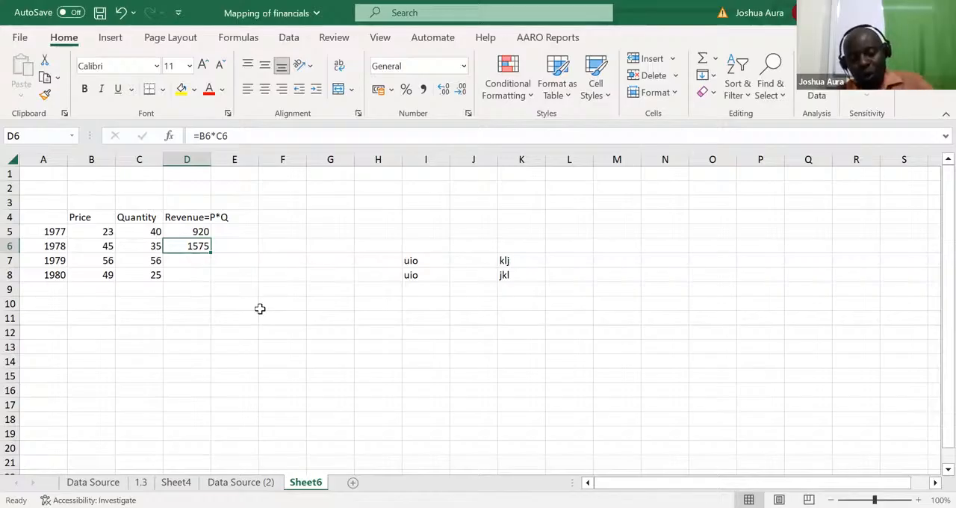
Step: Clear the 1978 revenue in D6 and fill the D5 revenue formula down through D8
key(Delete)
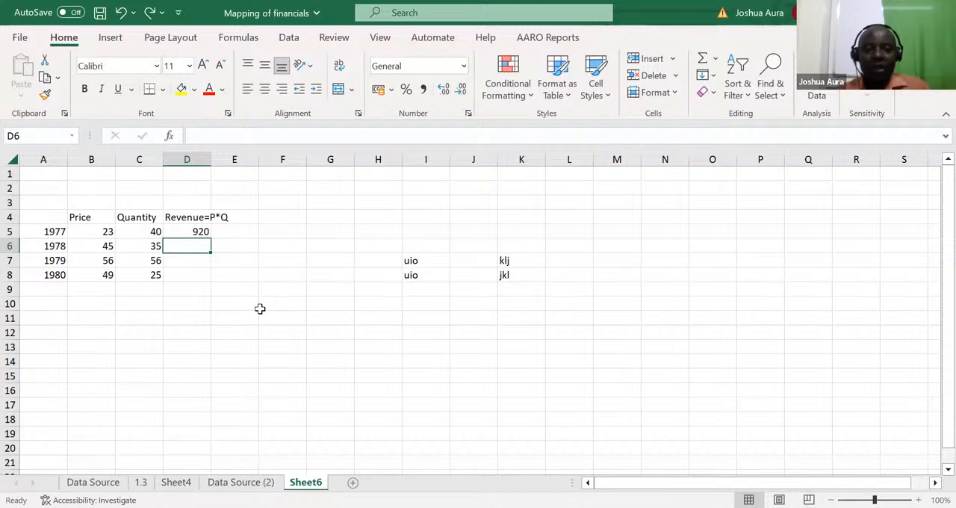
click(194, 232)
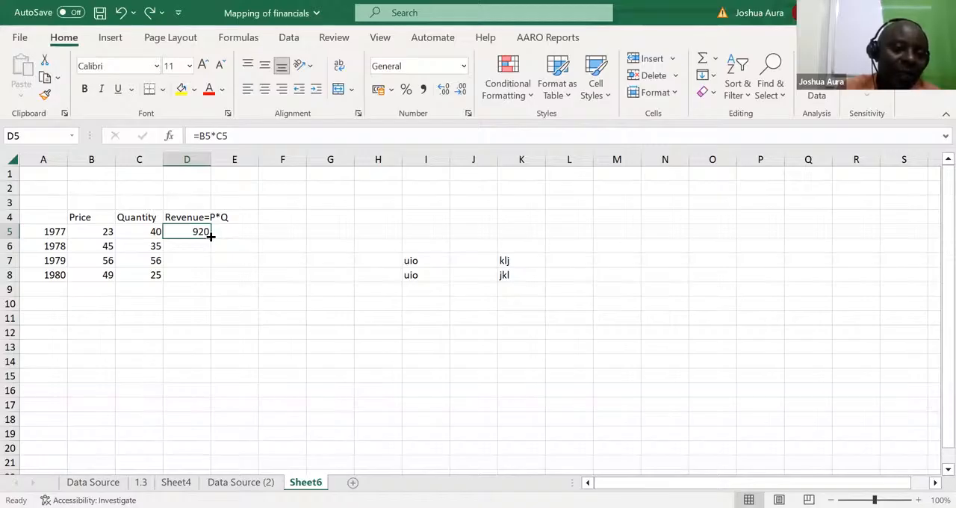
drag(211, 236, 212, 280)
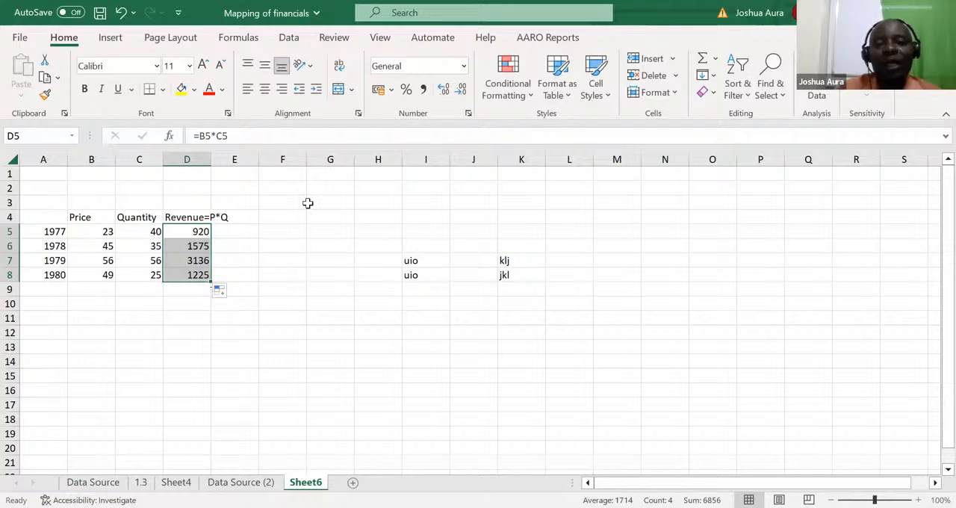
click(388, 131)
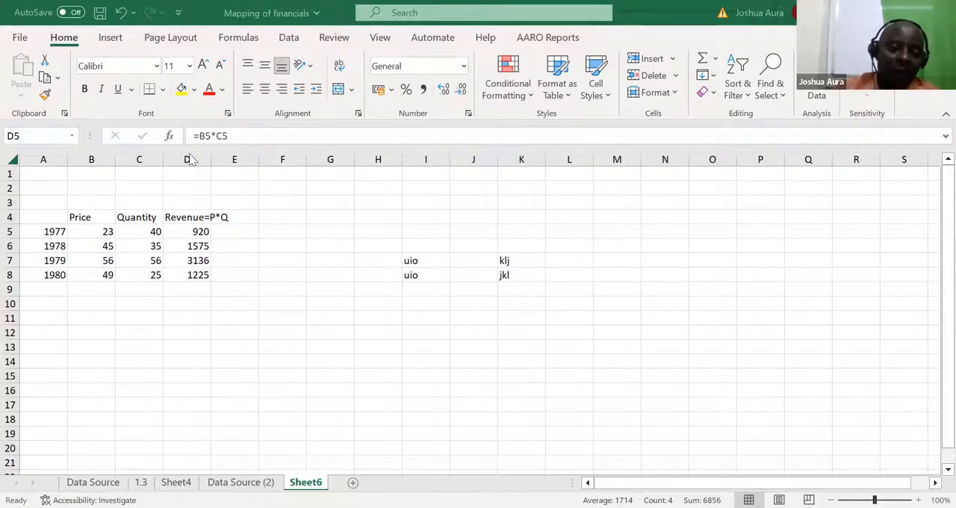
Step: Total the yearly revenues in D9 by entering =SUM(D5:D8) with the suggested SUM function
click(187, 287)
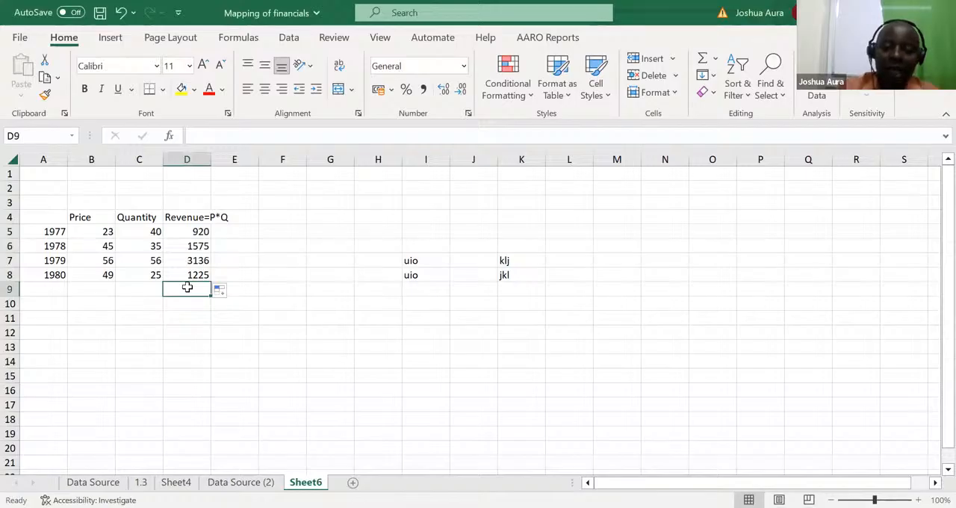
text(=)
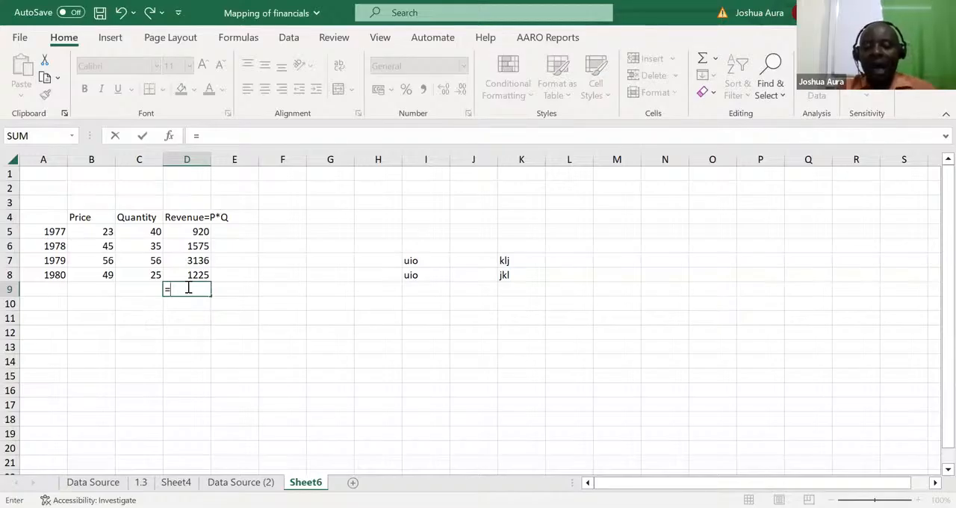
text(sum)
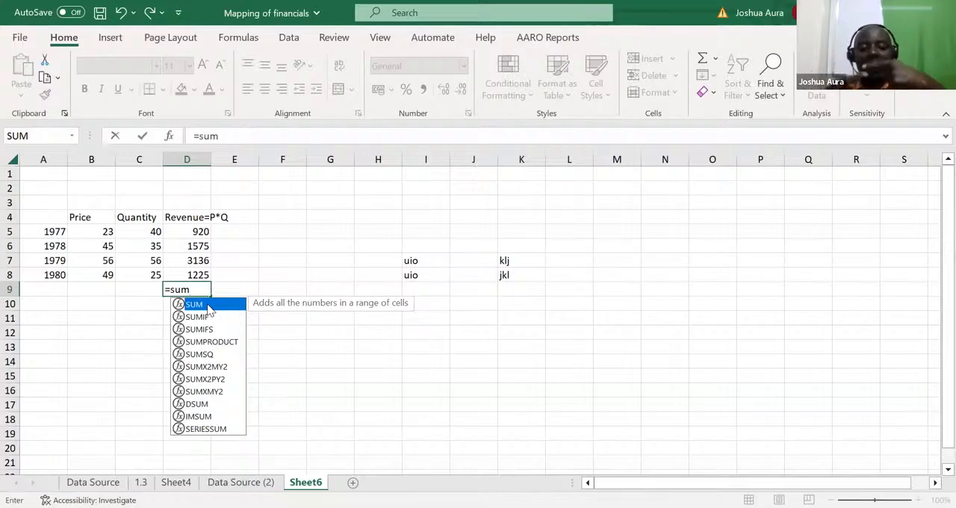
double_click(208, 306)
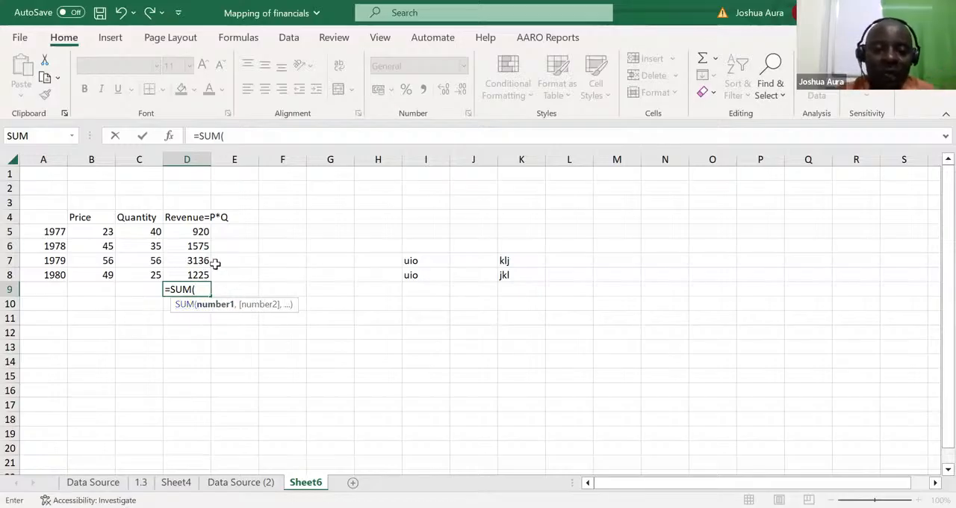
click(195, 231)
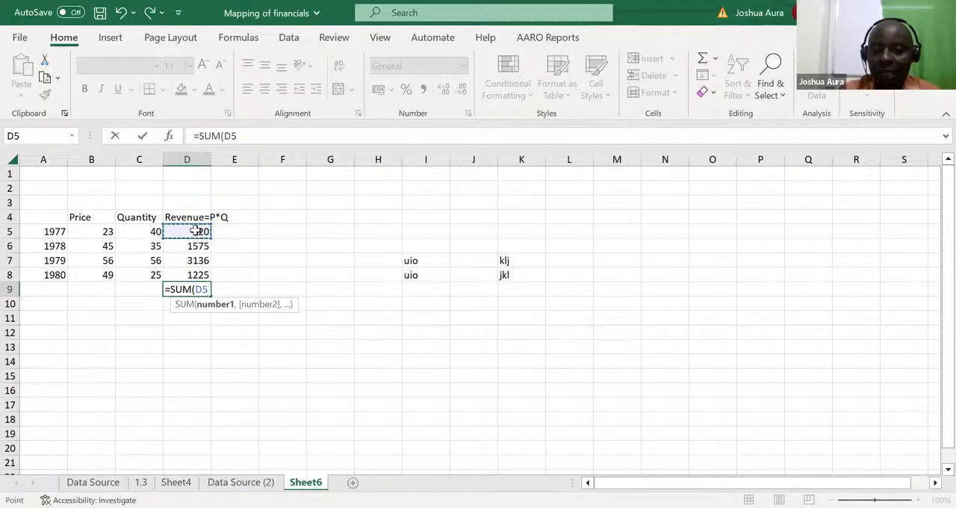
drag(195, 231, 195, 272)
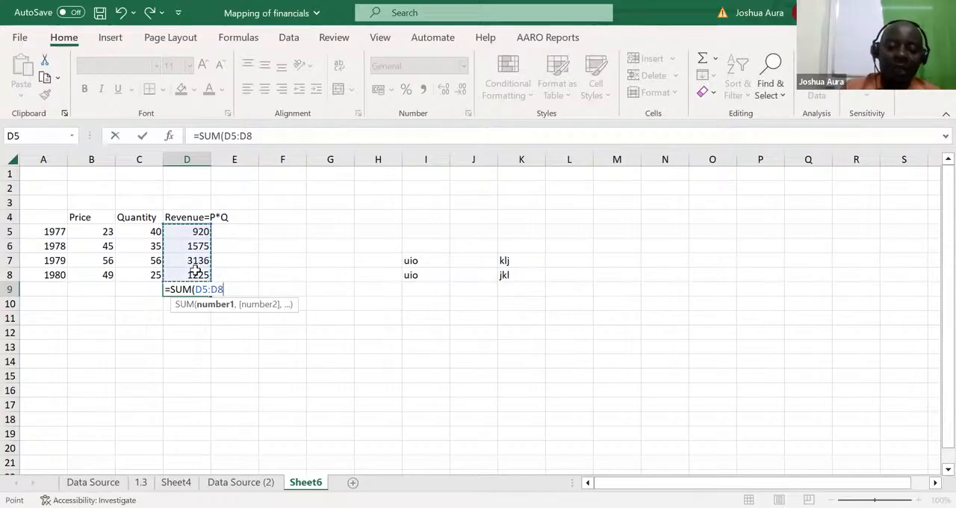
key(ctrl+Return)
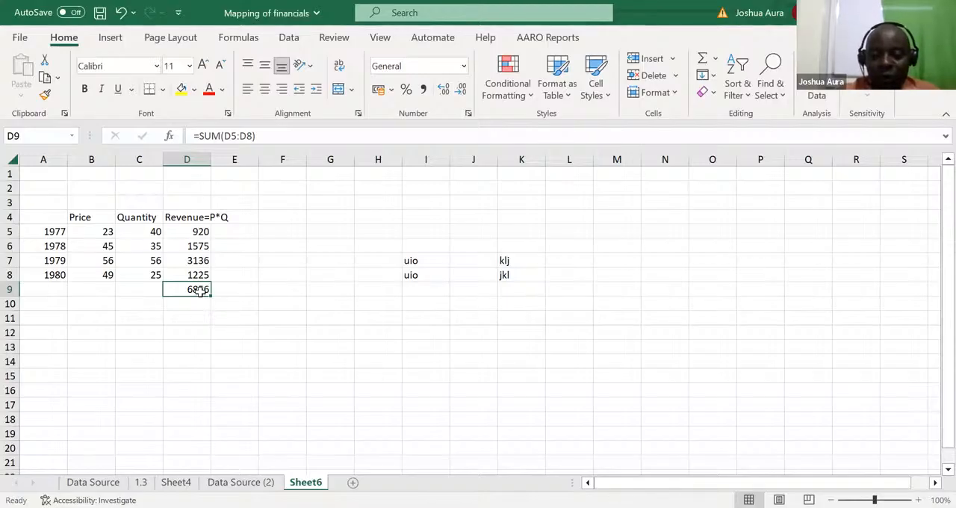
Step: Clear the revenue total in D9 and rebuild it as =SUM(D5:D8), autocompleting the function name
key(Delete)
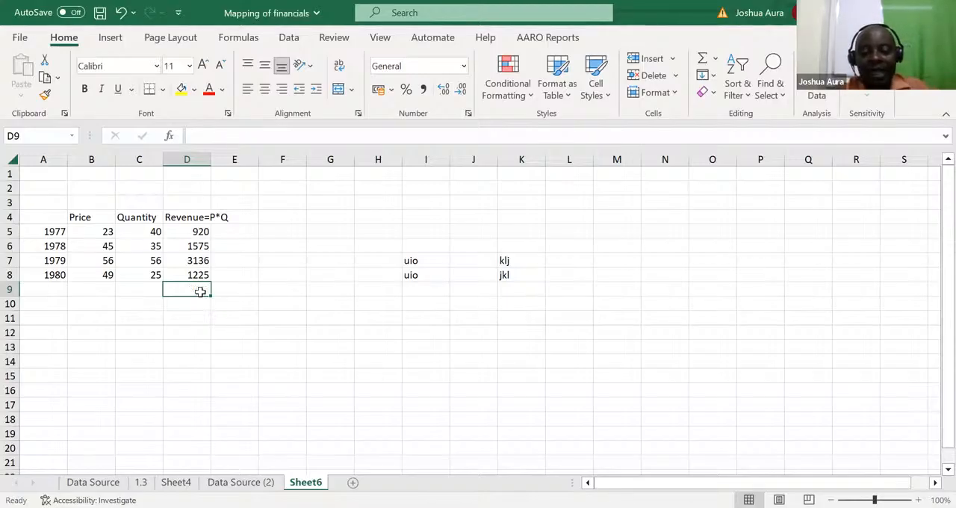
text(=s)
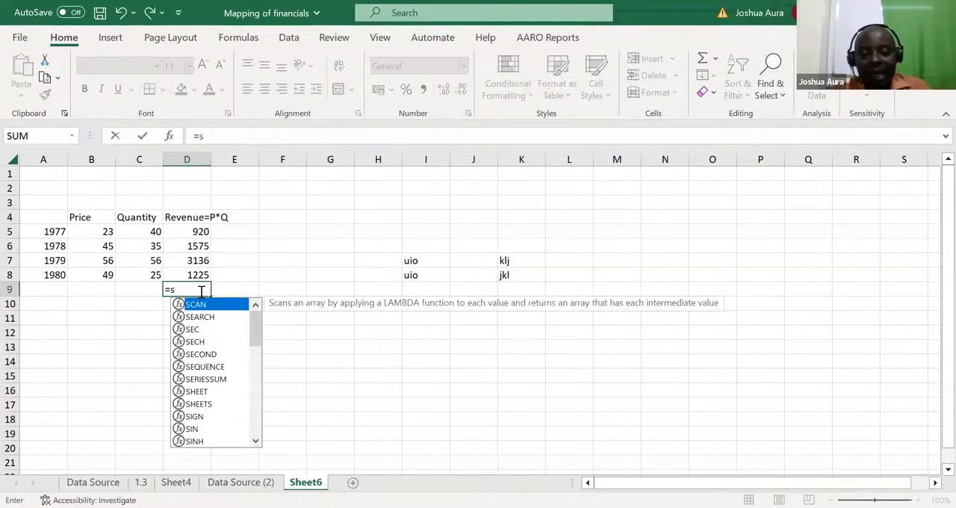
text(u)
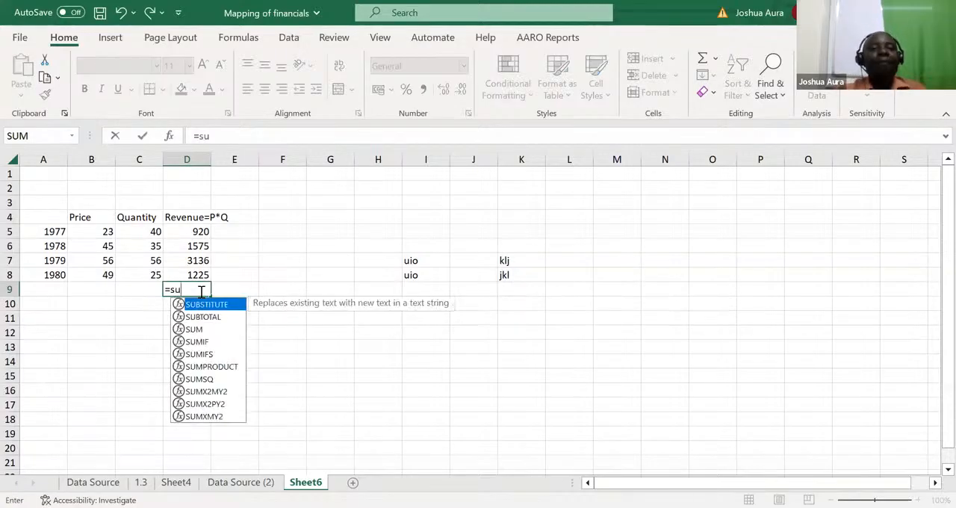
text(m)
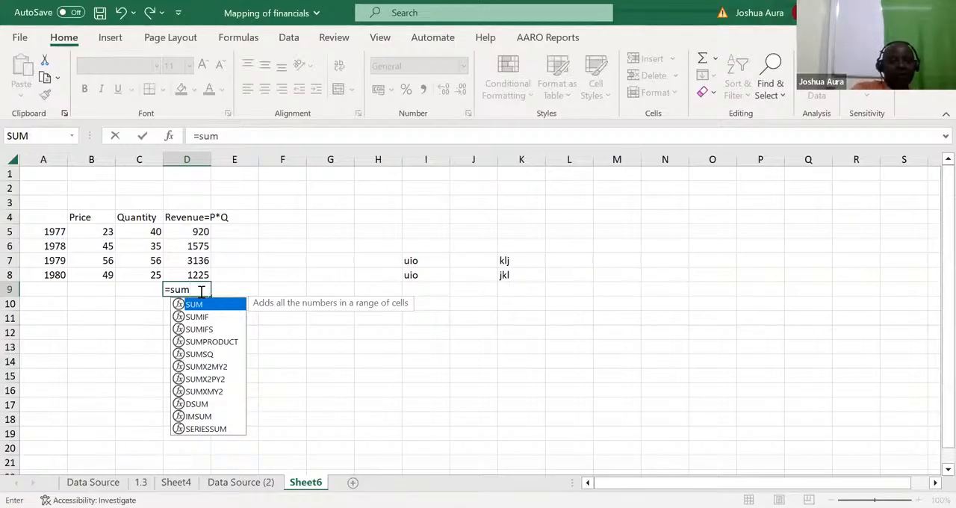
key(Tab)
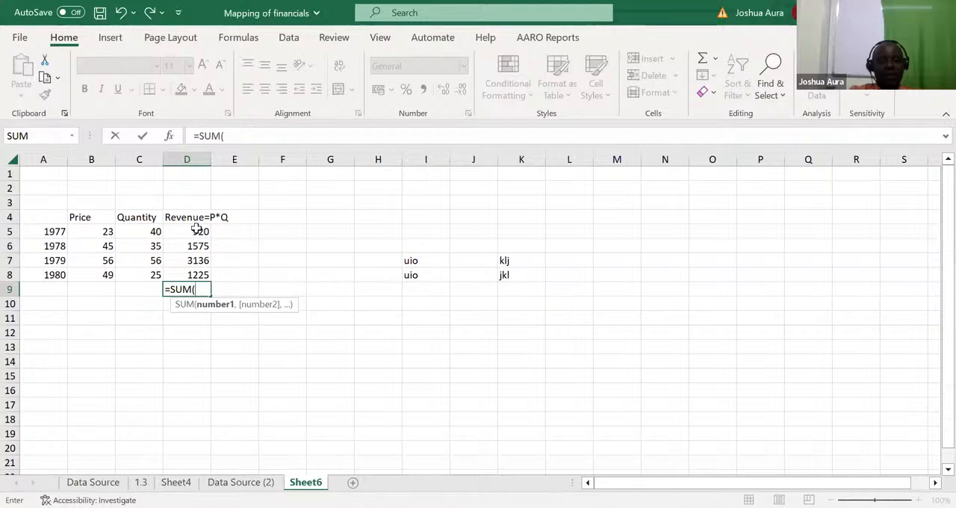
drag(196, 229, 200, 272)
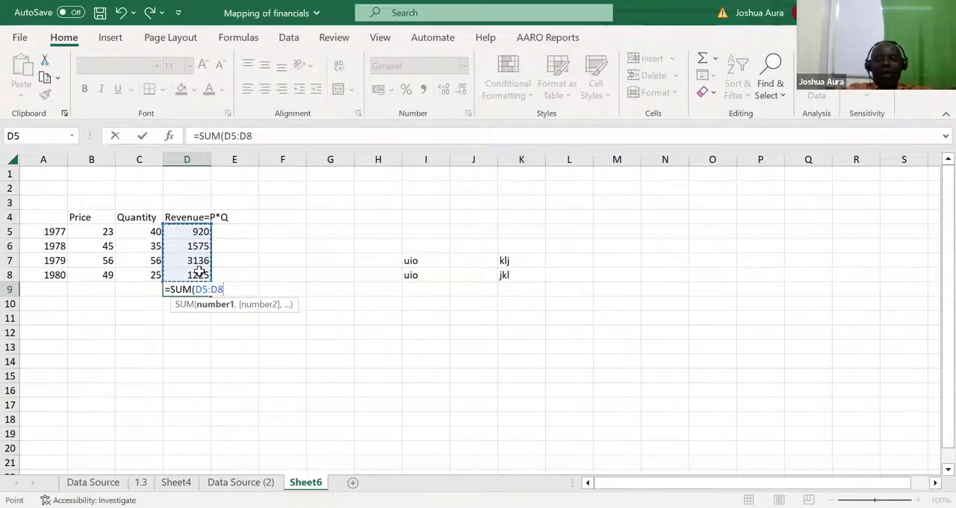
key(Return)
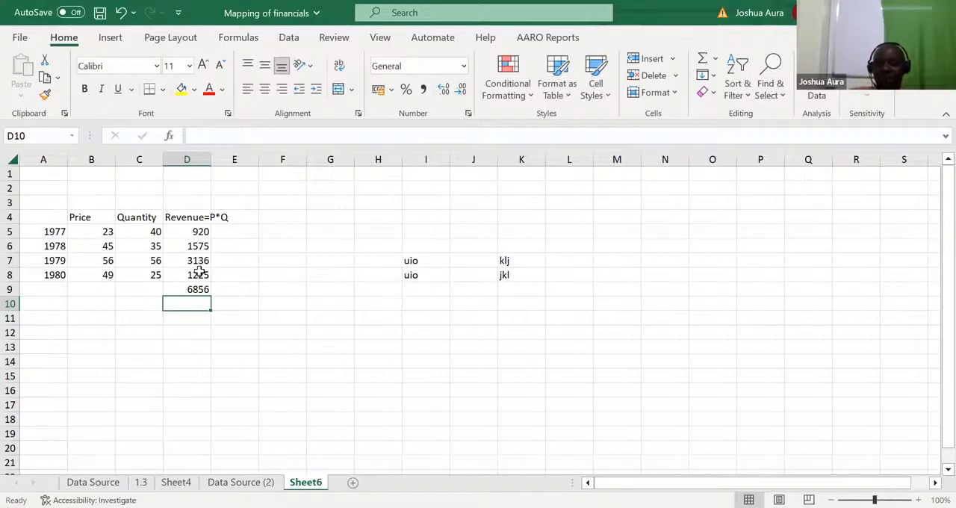
Step: Replace the manually entered revenue total in D9 with an AutoSum of D5:D8
click(200, 286)
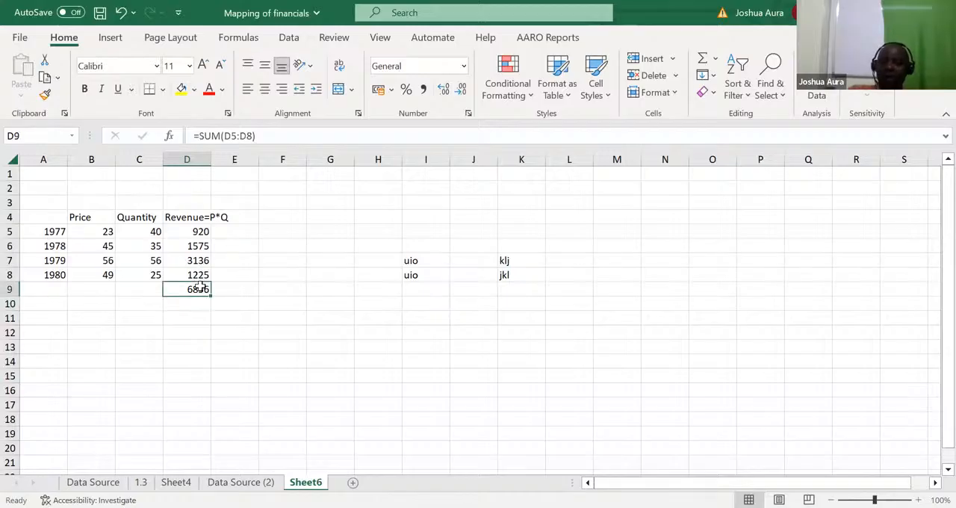
key(Delete)
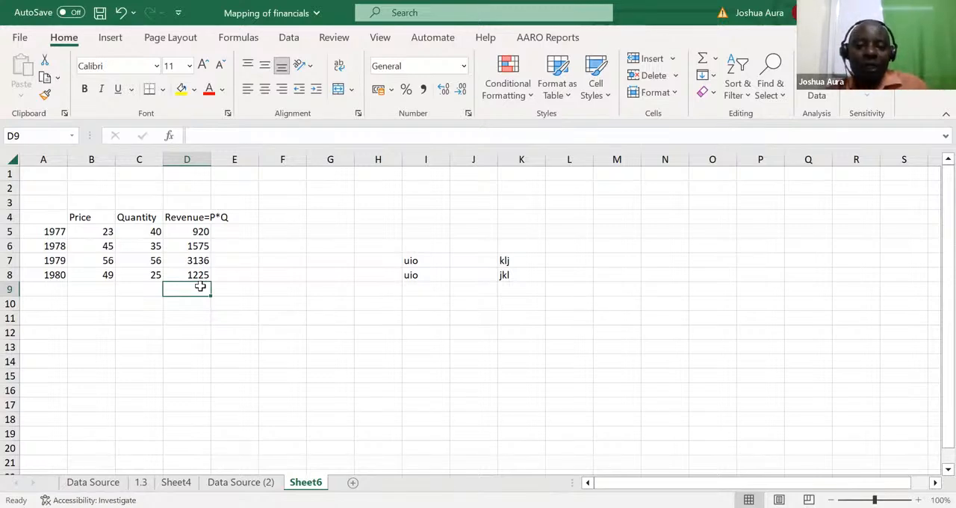
click(248, 319)
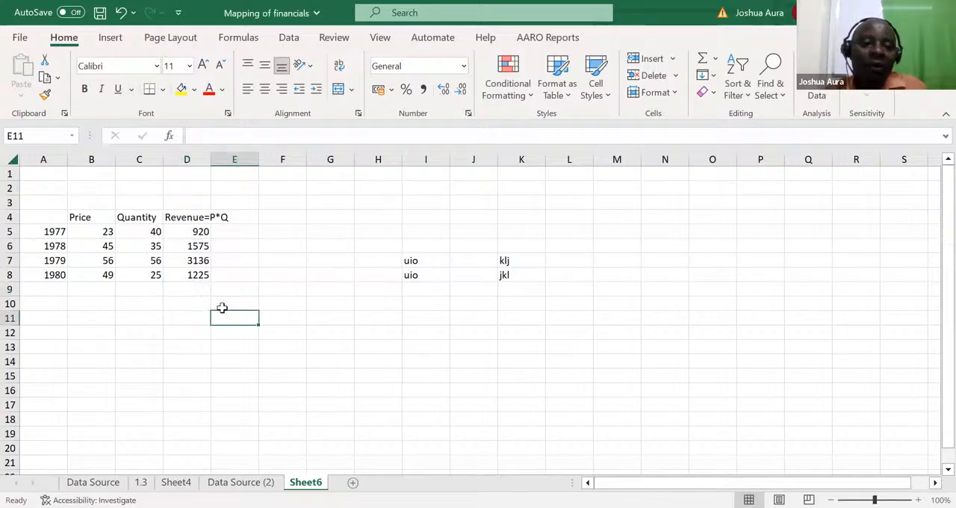
click(192, 290)
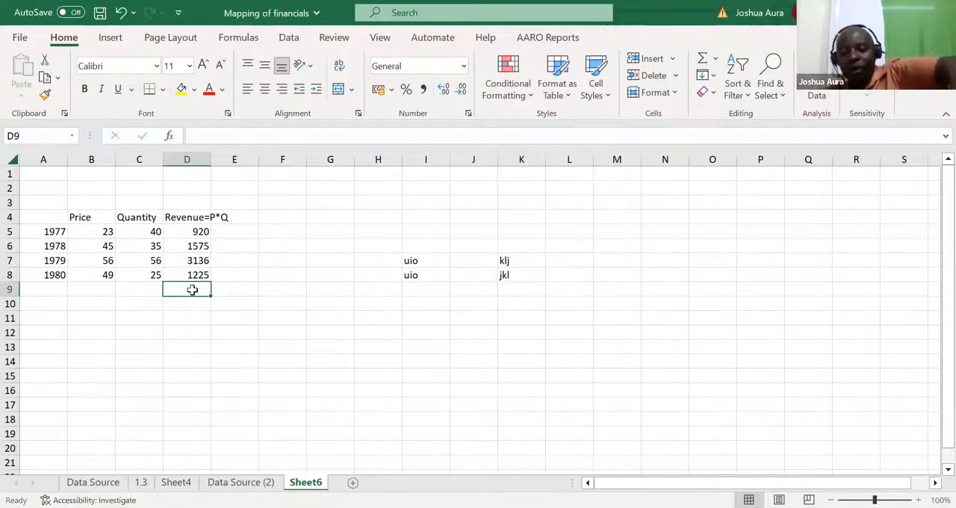
double_click(192, 289)
key(alt+equal)
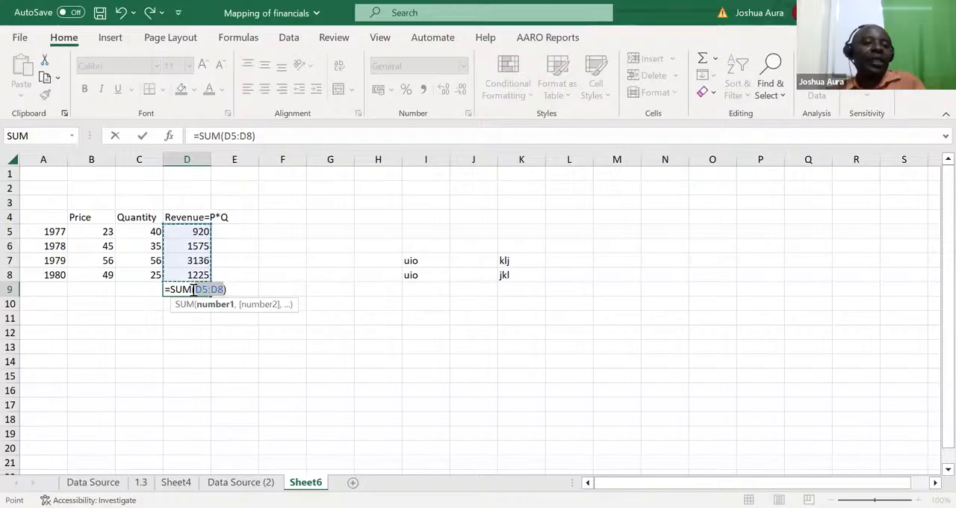
key(ctrl+Return)
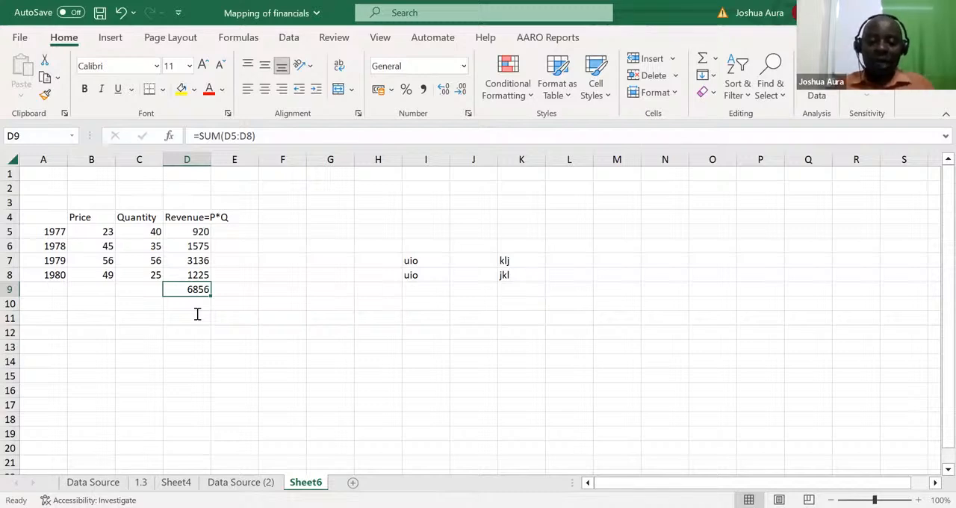
Step: Clear the revenue total in D9 and enter the note ALT in cell M18
key(Delete)
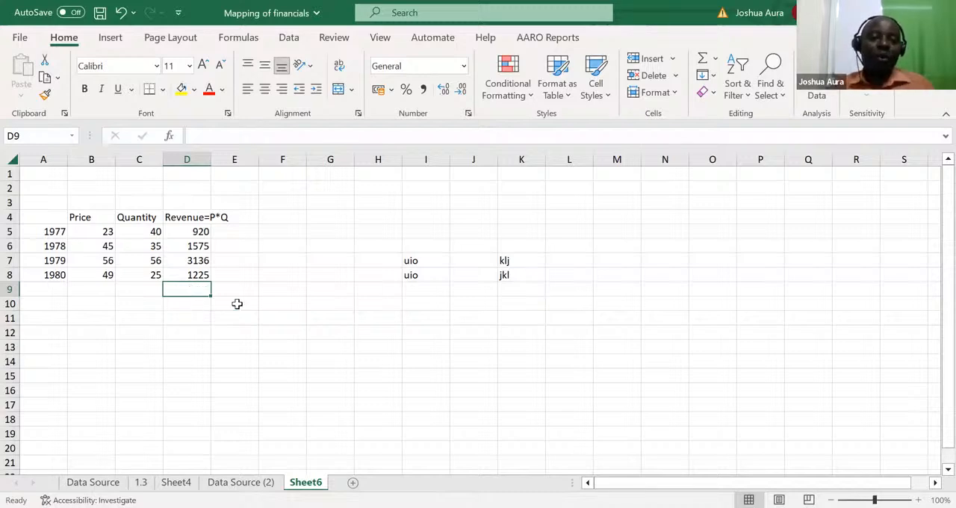
click(620, 421)
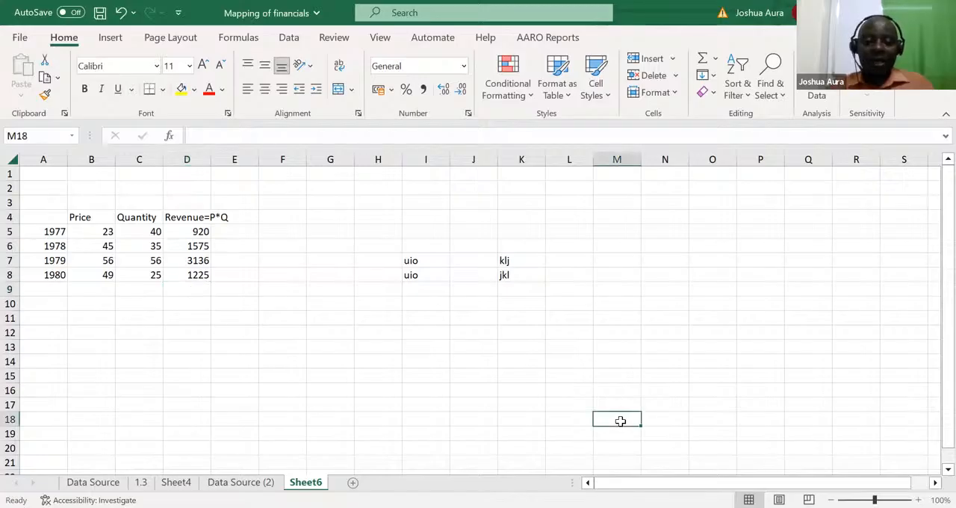
text(ALT)
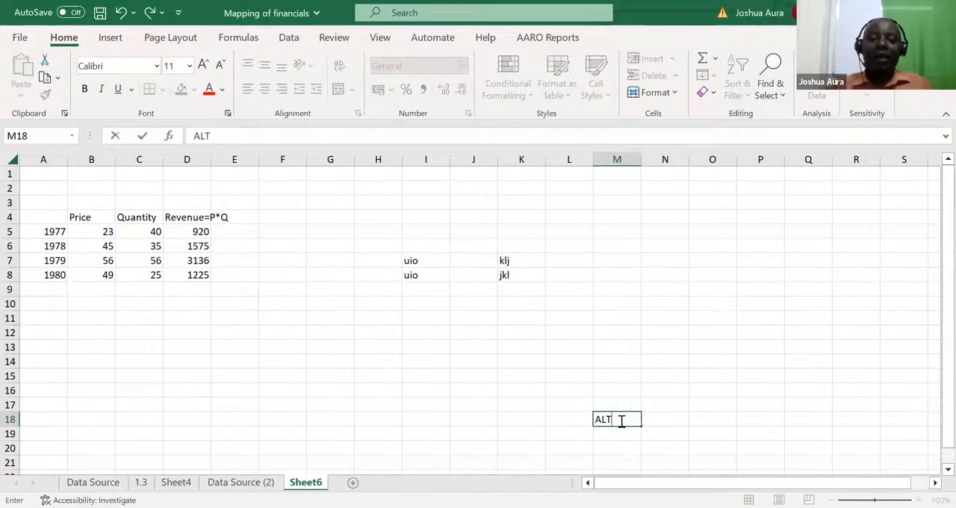
Step: Insert an AutoSum of D5:D8 in D9 once more and clear it again
click(190, 289)
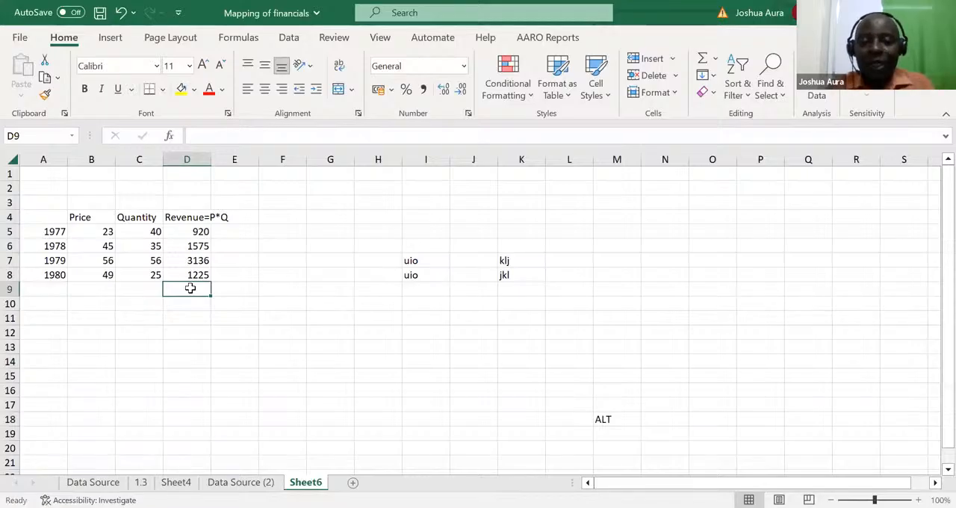
key(alt+equal)
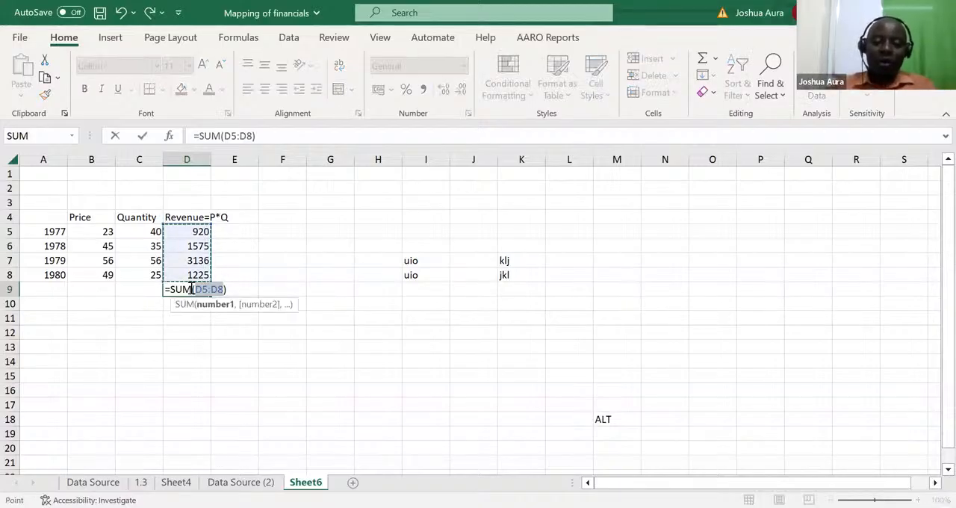
key(ctrl+Return)
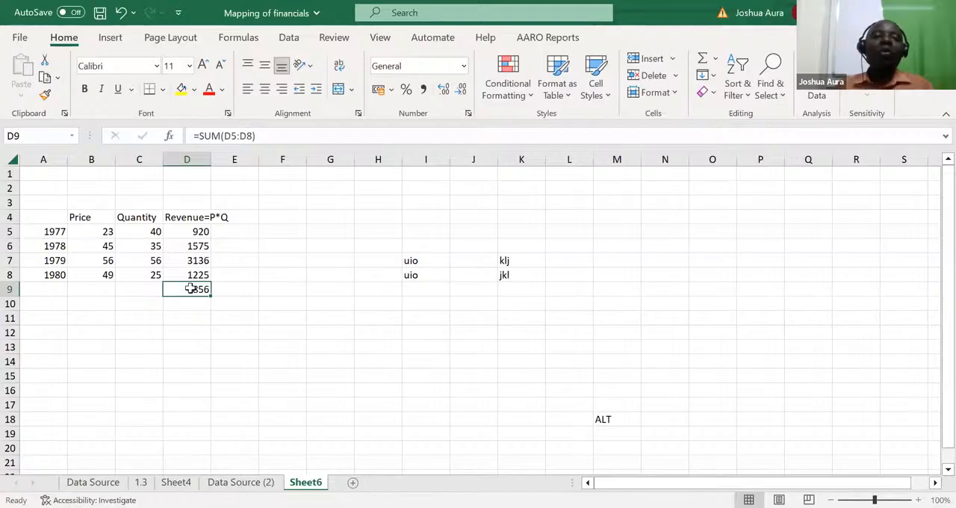
click(102, 288)
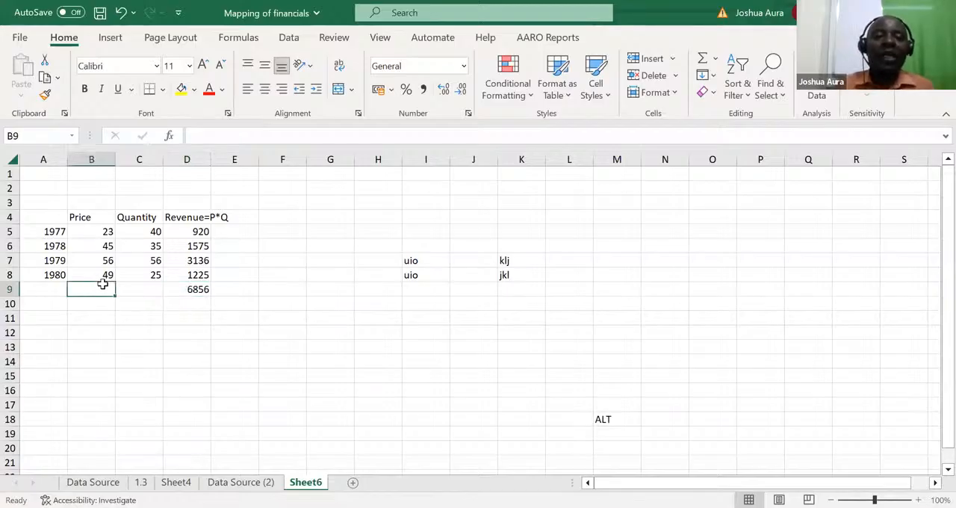
click(199, 287)
key(Delete)
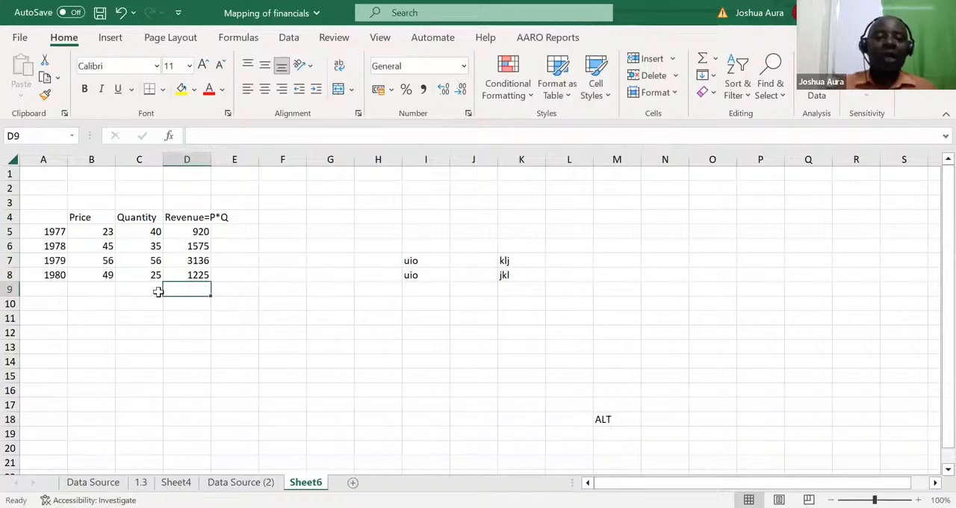
Step: Total the prices in B9 with an AutoSum of B5:B8
click(96, 289)
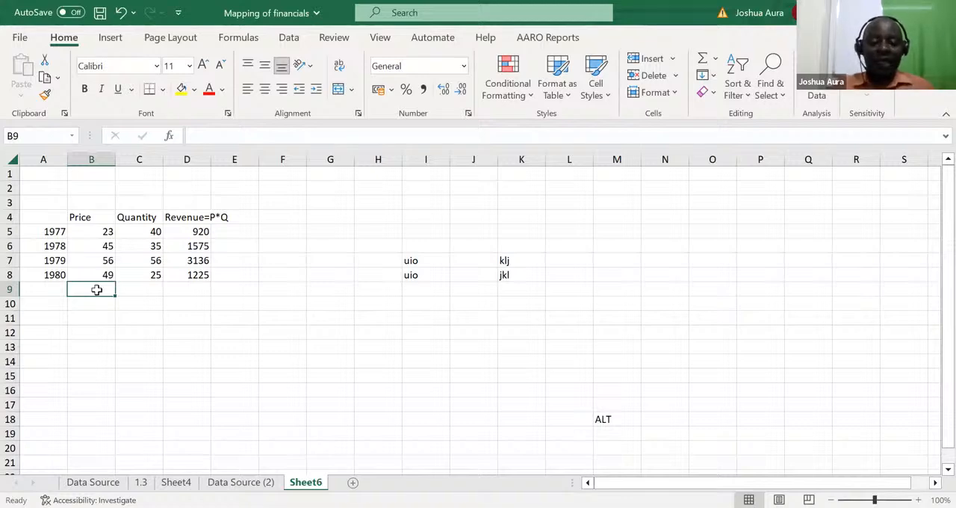
key(alt+equal)
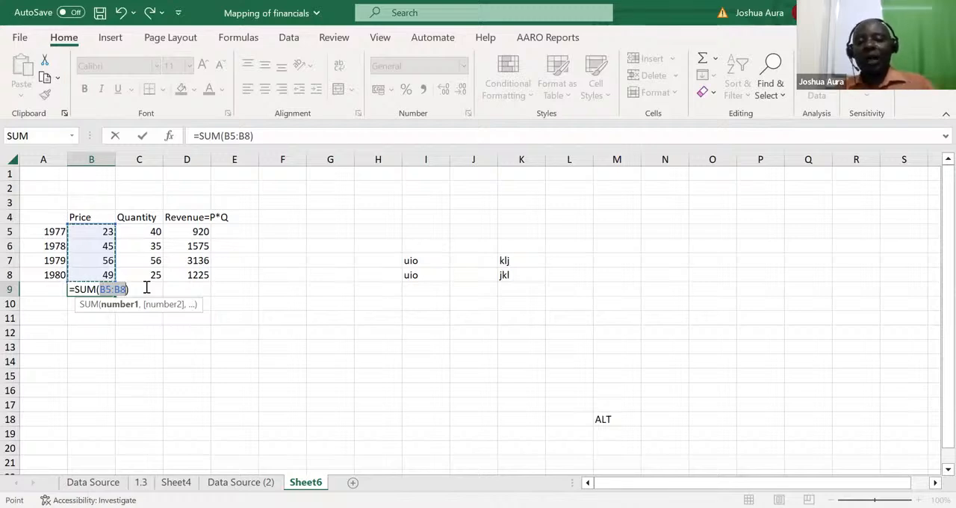
key(Tab)
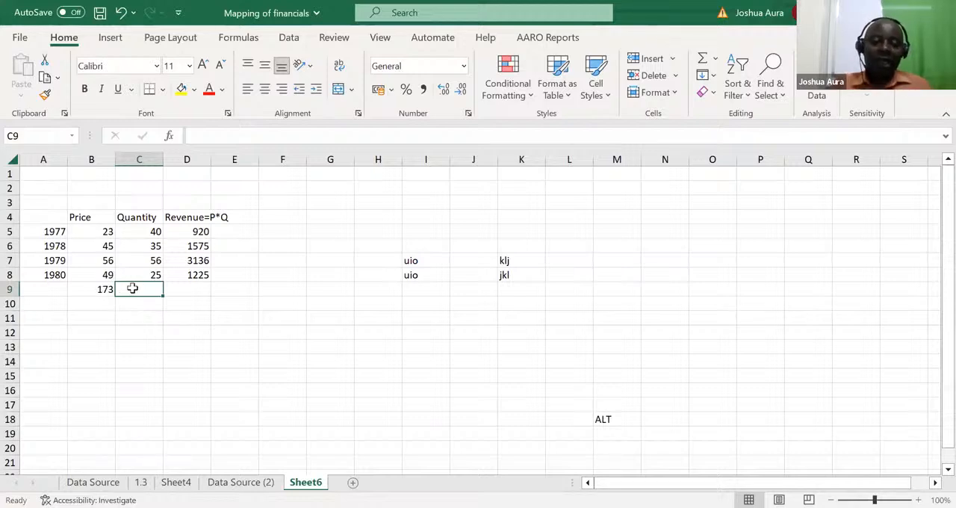
Step: Total the quantities in C9 and the revenues in D9, filling the SUM formula from B9 rightward one cell at a time
key(ctrl+r)
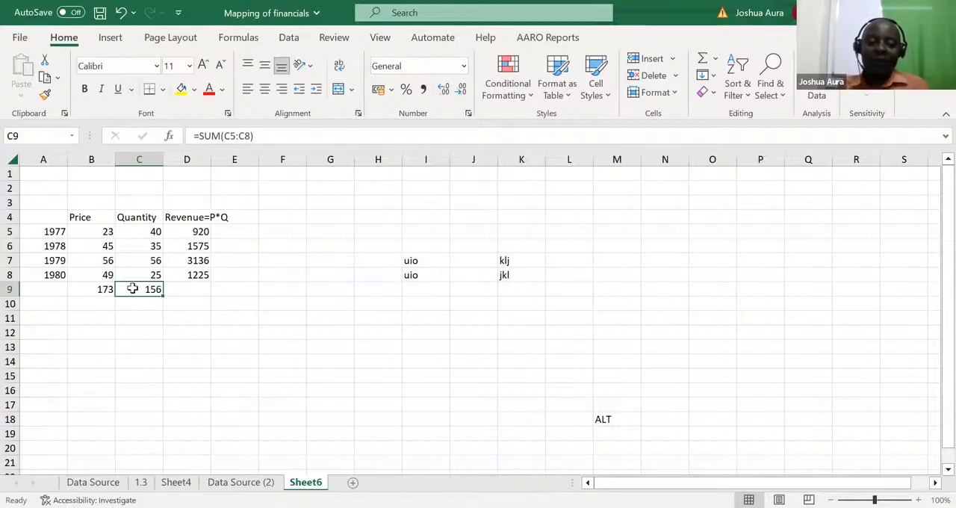
key(Right)
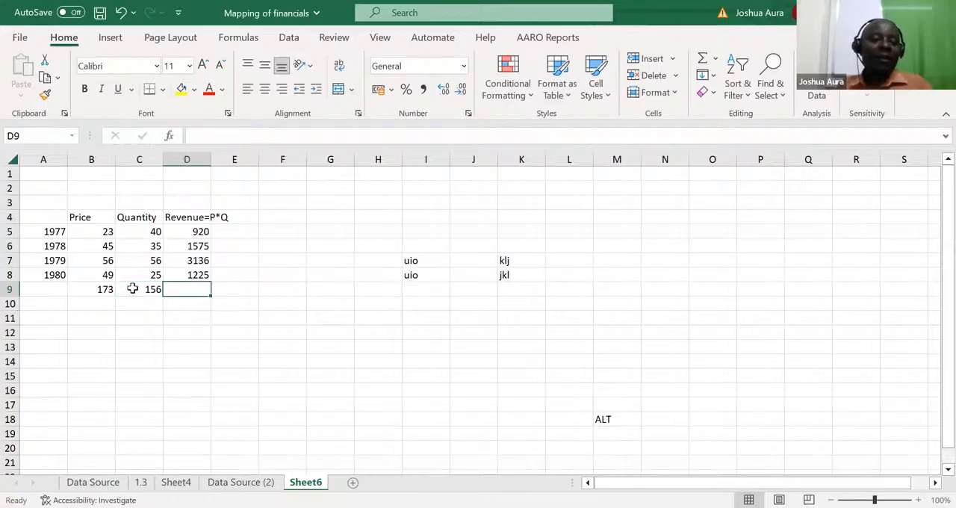
key(alt+equal)
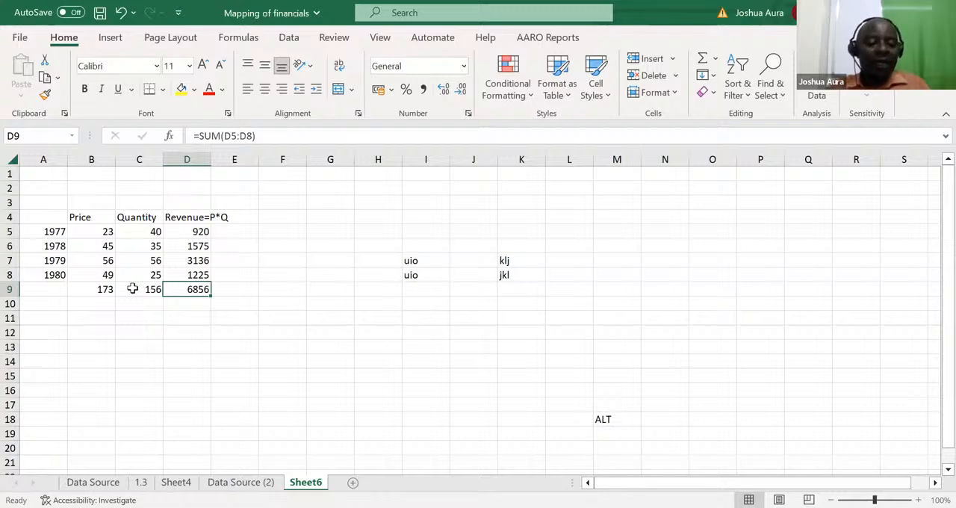
Step: Remove the revenue total from D9 and the quantity total from C9, keeping the price total in B9
key(ctrl+z)
click(132, 288)
key(Delete)
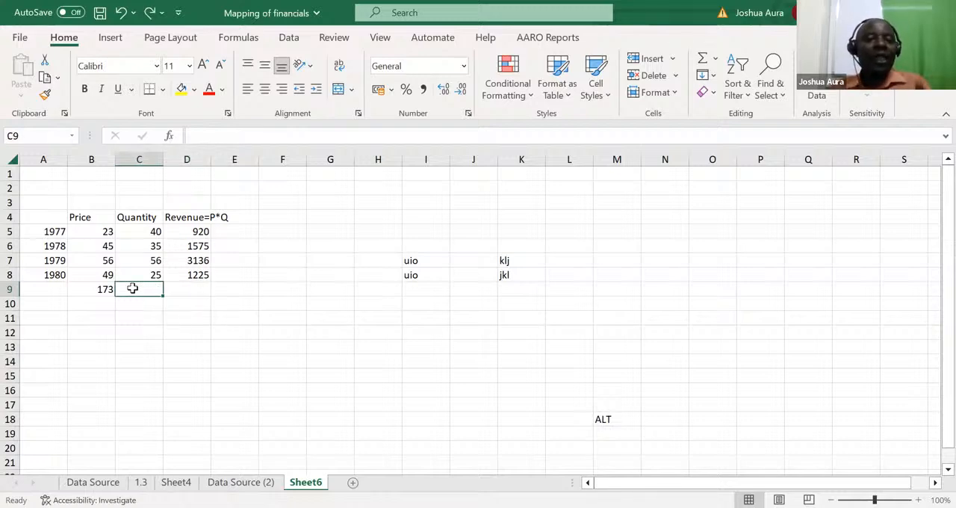
Step: Autofill the SUM formula from B9 across C9:D9 in one go to total the quantity and revenue columns
click(95, 289)
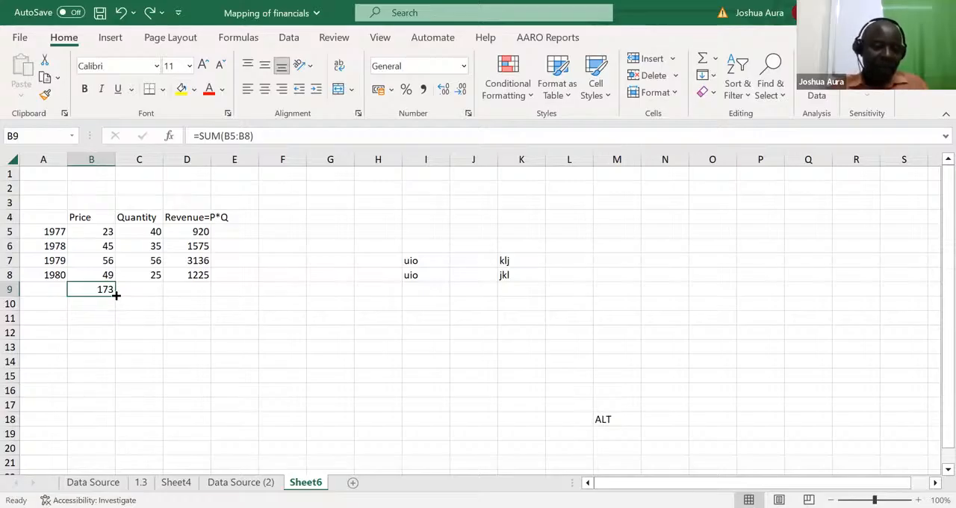
drag(115, 295, 227, 300)
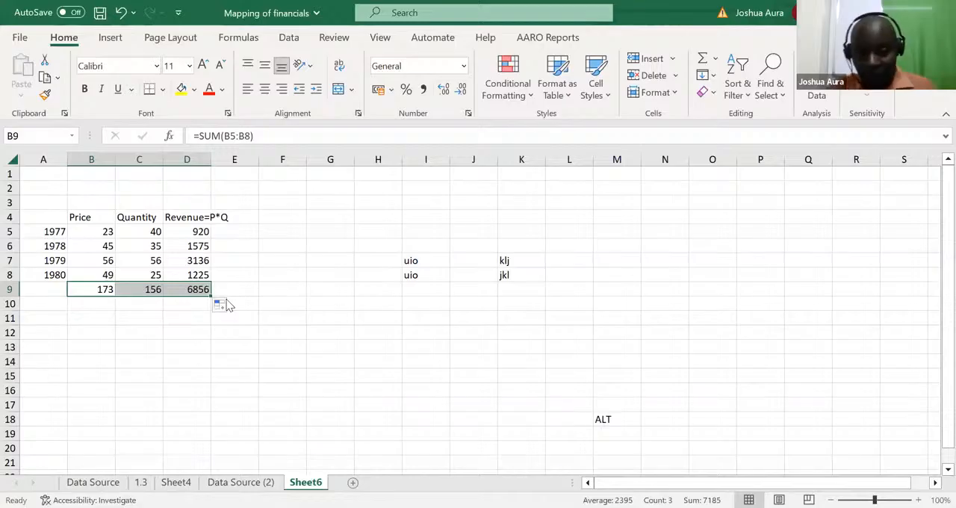
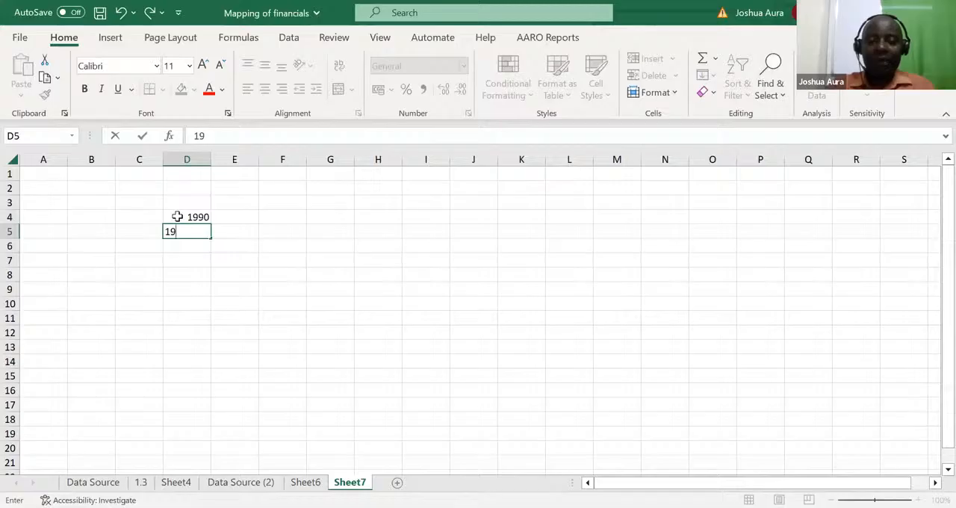
Step: Enter the years 1991, 1992 and 1993 in D5:D7, below 1990
text(91)
key(Return)
text(19)
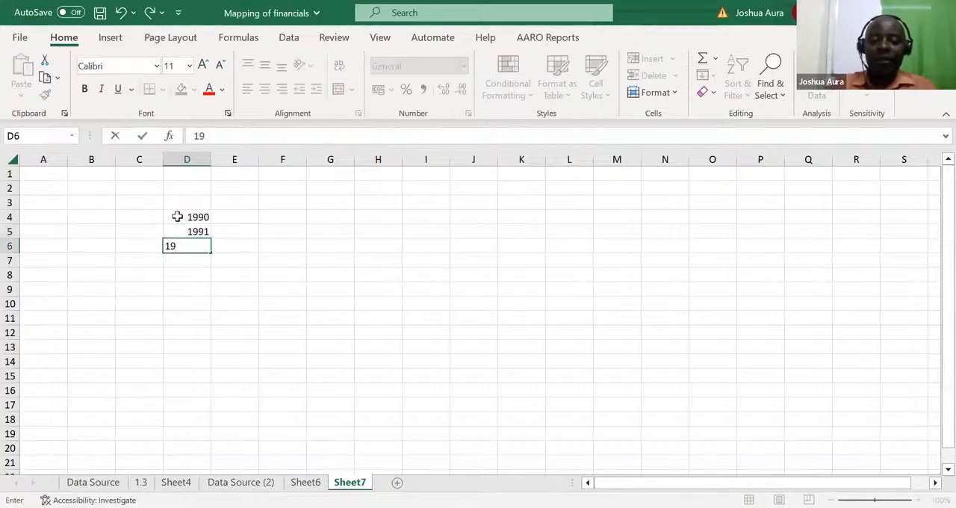
text(92)
key(Return)
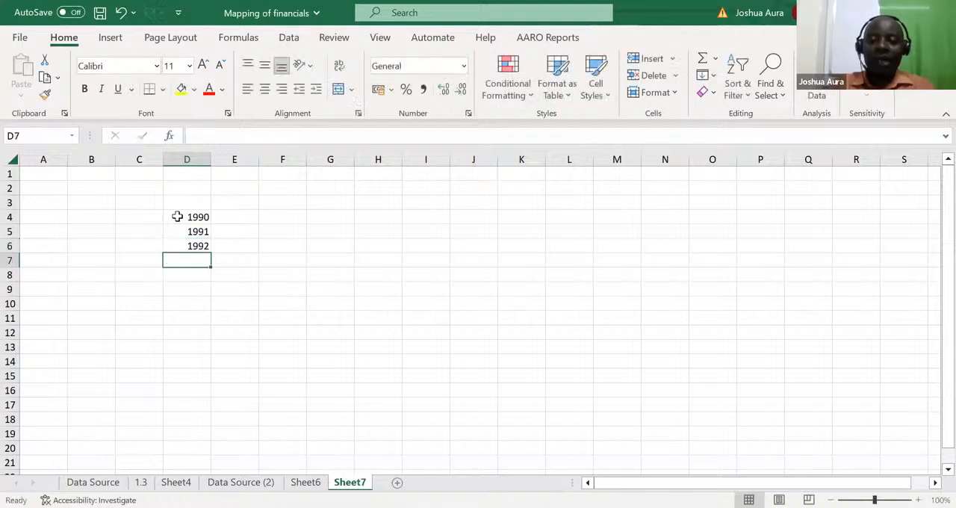
text(1993)
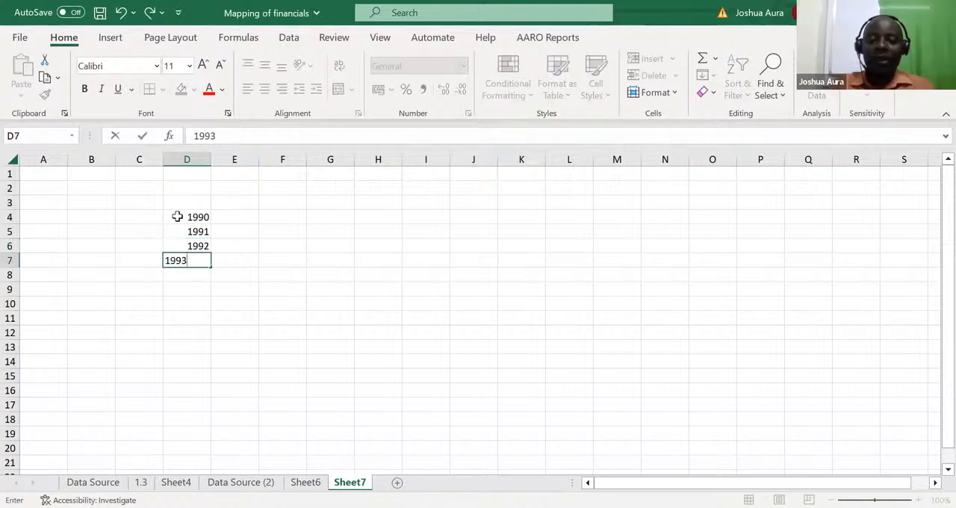
key(Return)
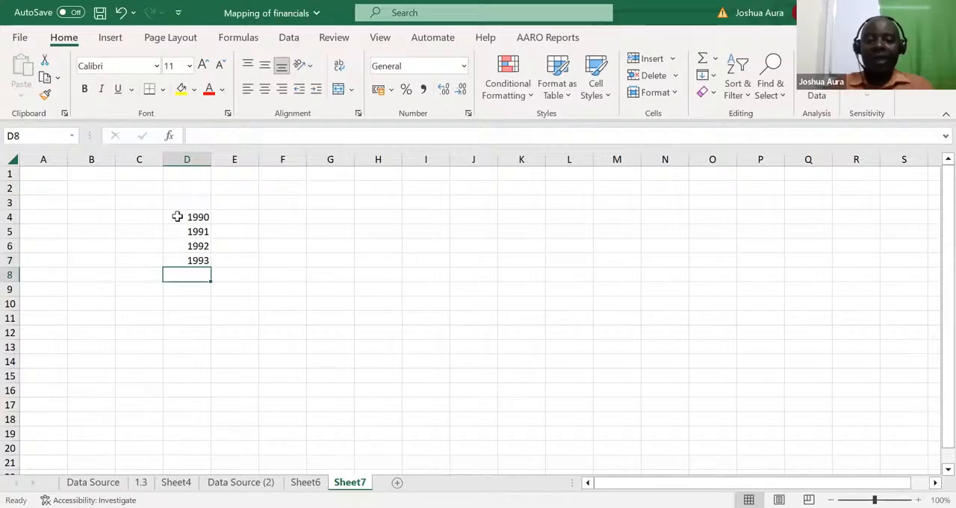
text(19)
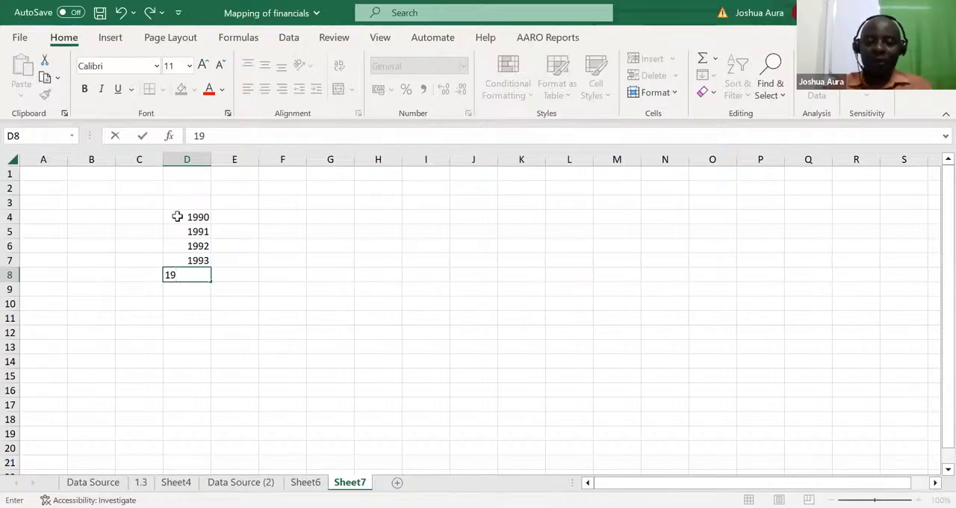
Step: Clear the entries in D5:D8, keeping only the year in D4
click(190, 229)
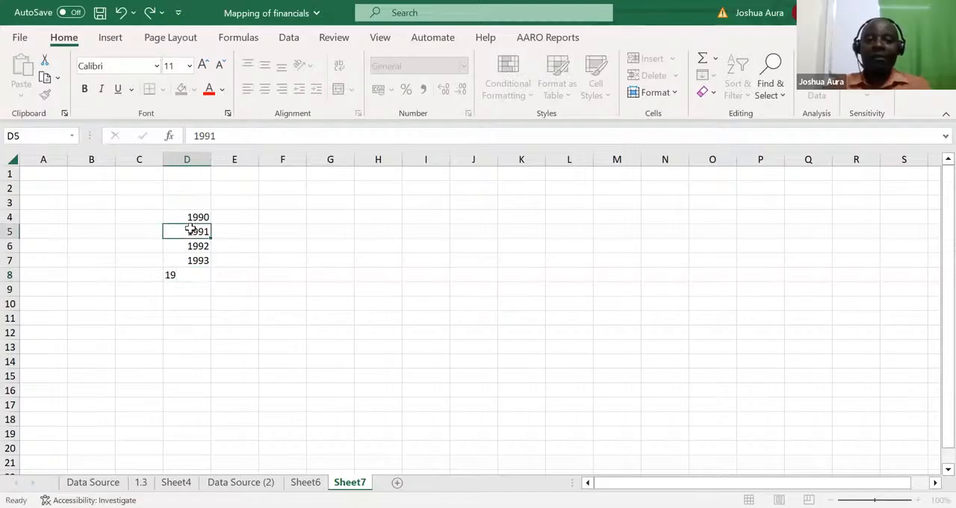
drag(194, 231, 202, 274)
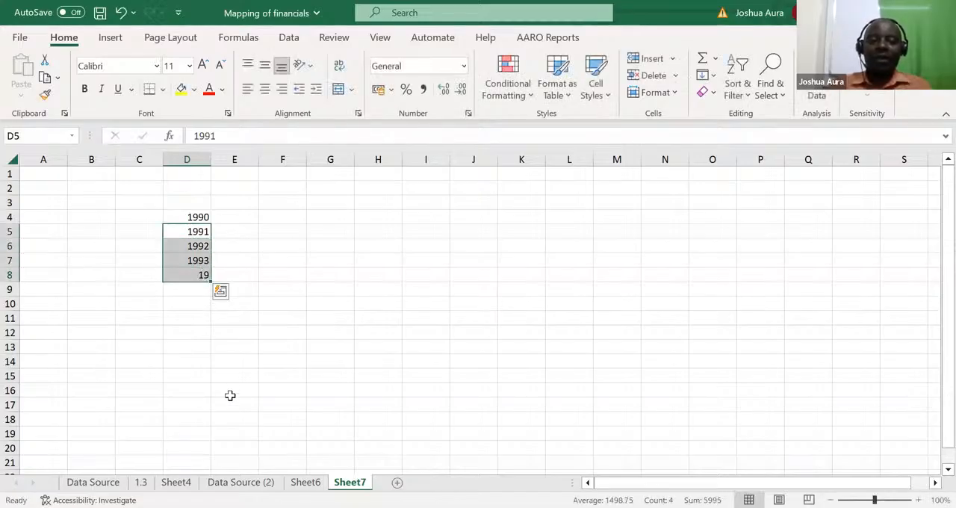
key(Delete)
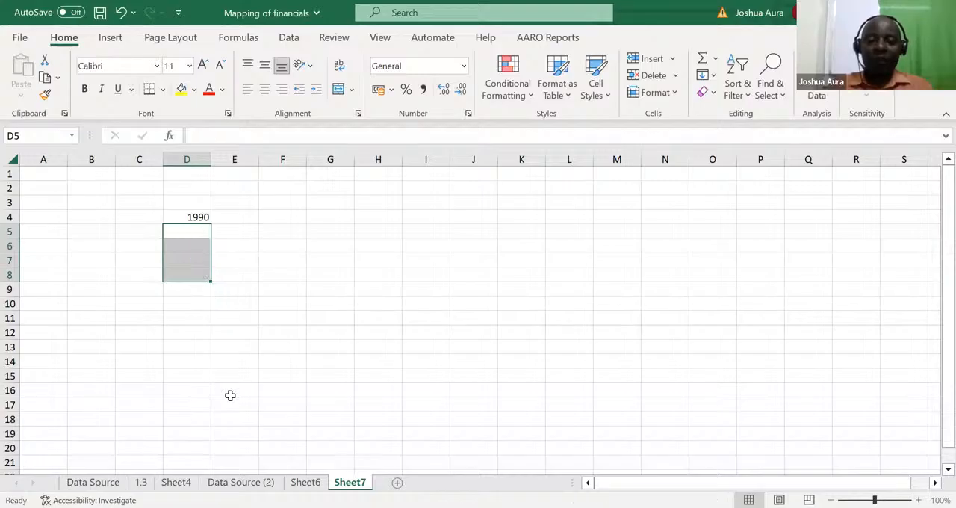
Step: Enter the year 1990 in both D5 and D6
text(1990)
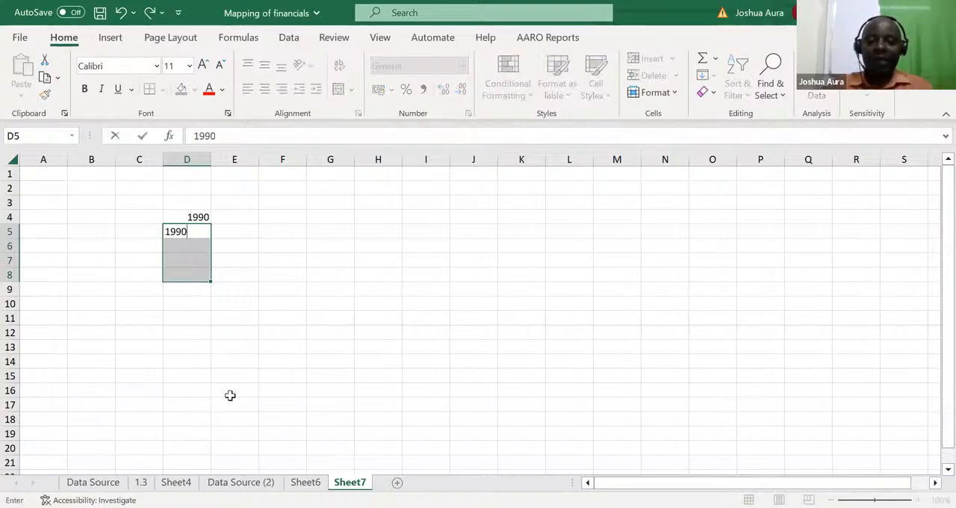
key(Return)
text(190)
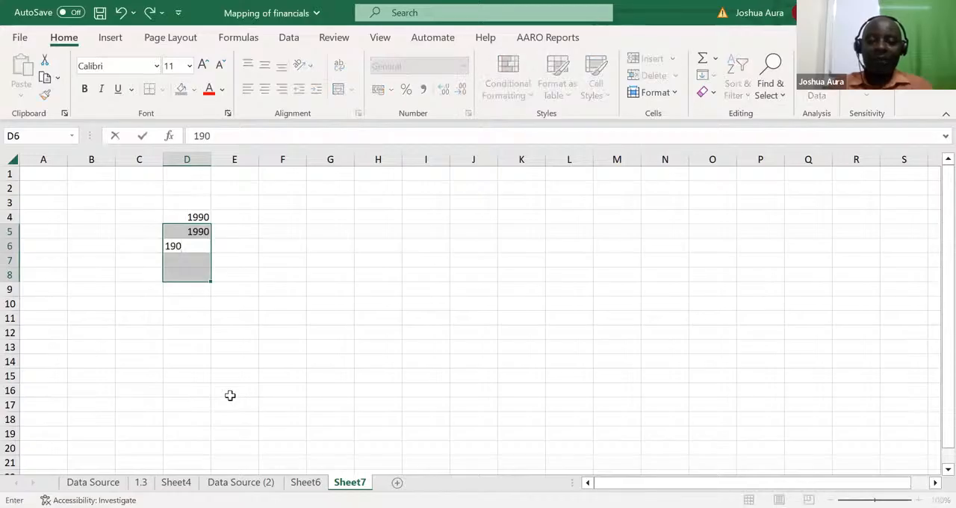
text(90)
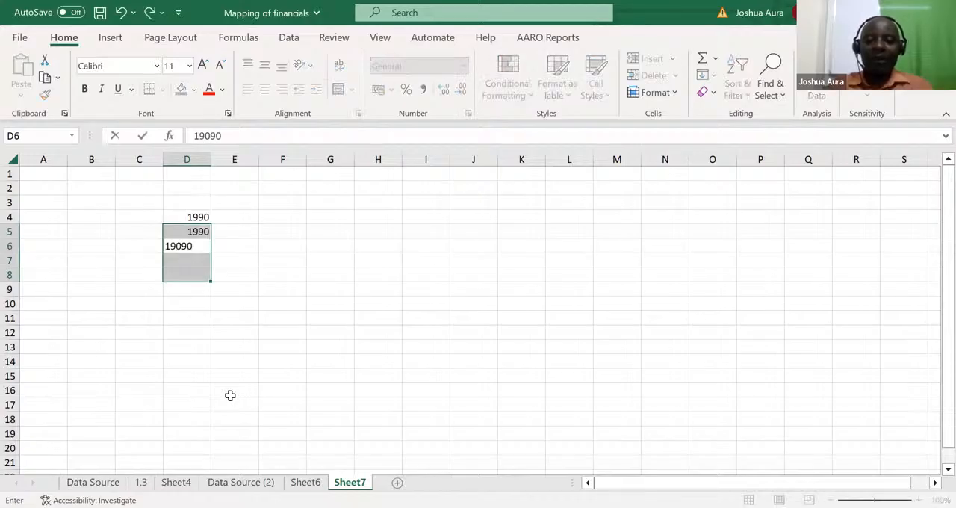
key(BackSpace)
key(BackSpace)
key(BackSpace)
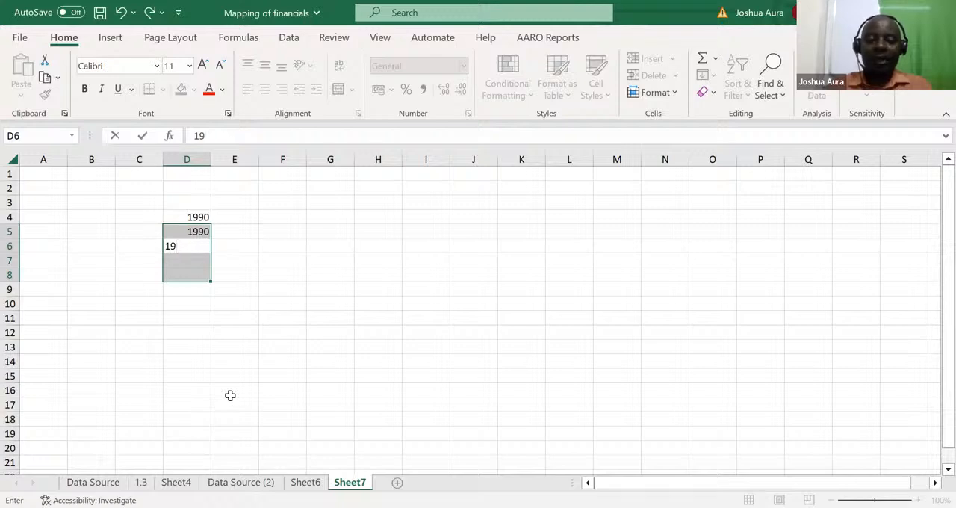
text(90)
key(Return)
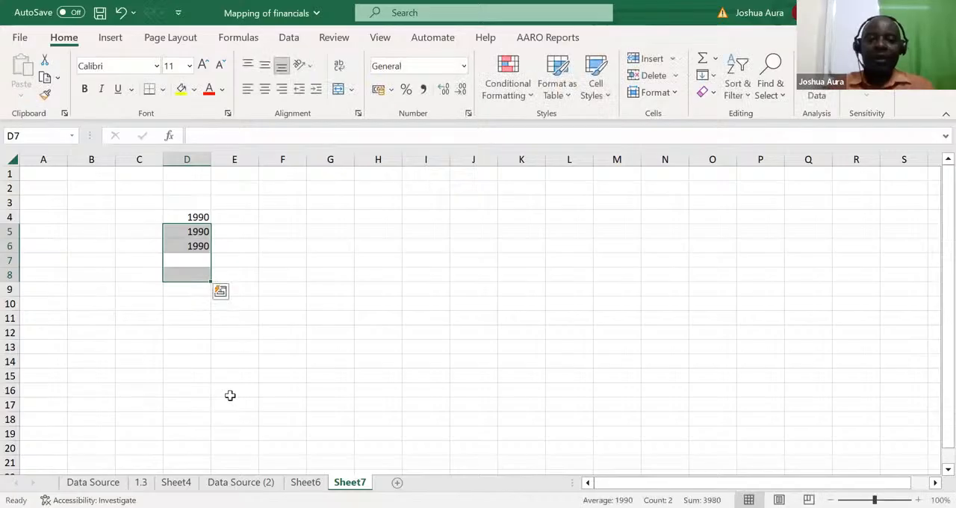
Step: Enter the year 1991 in D7
click(196, 257)
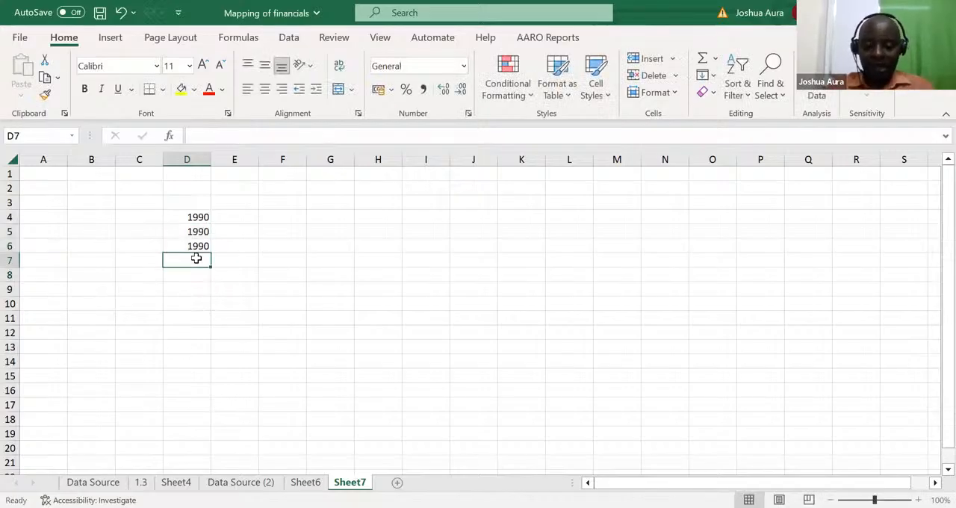
text(1978)
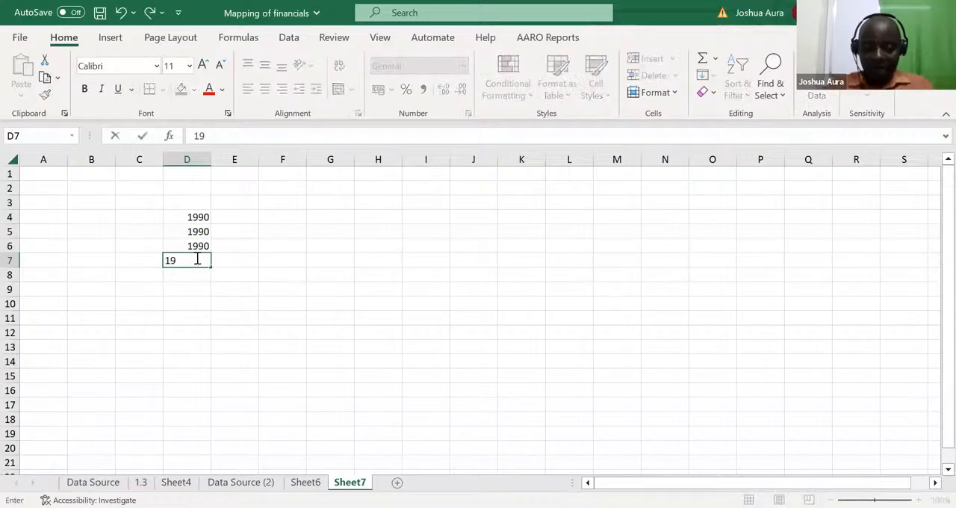
key(BackSpace)
key(BackSpace)
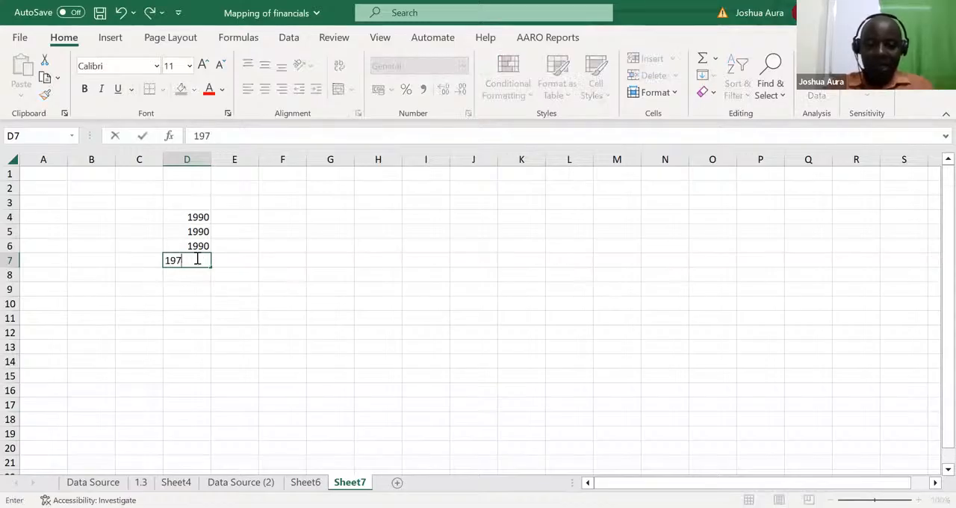
text(91)
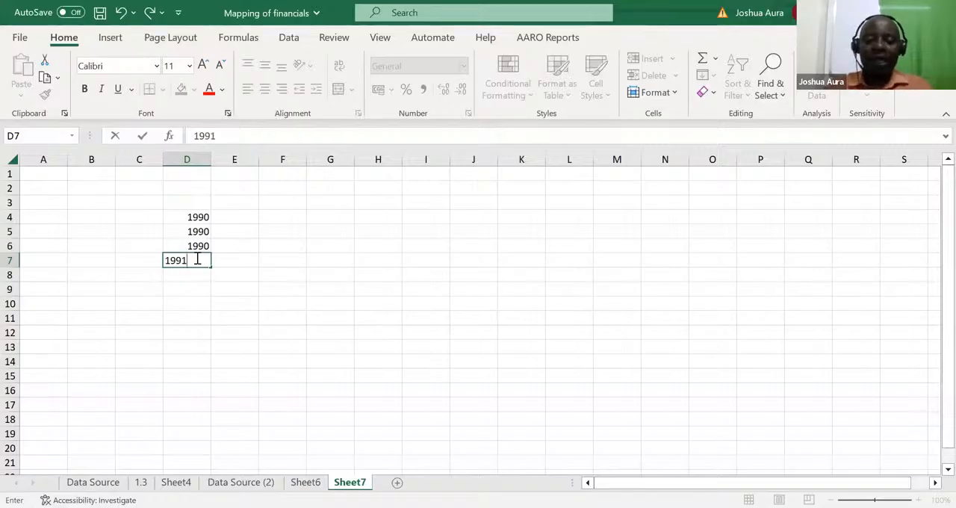
key(ctrl+Return)
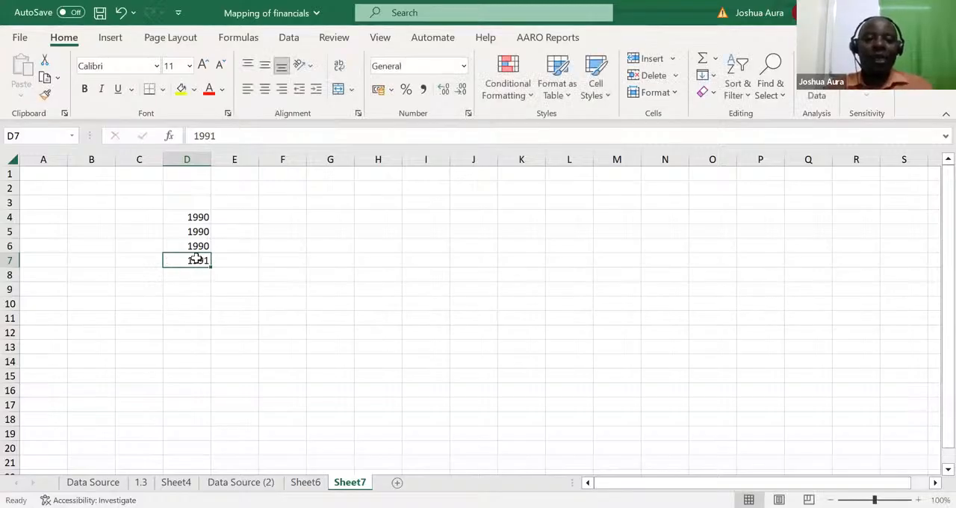
Step: Copy the year 1991 from D7 into D8:D11
key(ctrl+c)
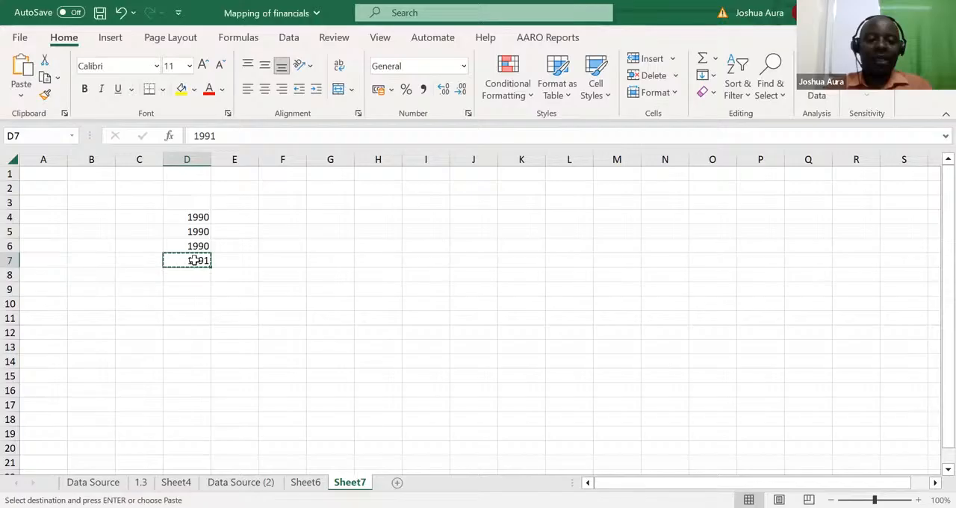
key(ctrl+shift+Down)
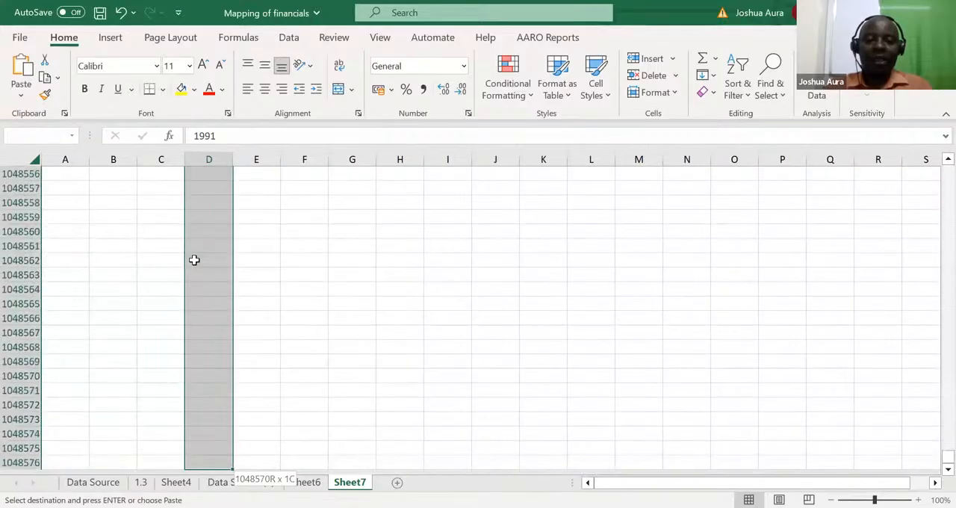
key(ctrl+shift+Up)
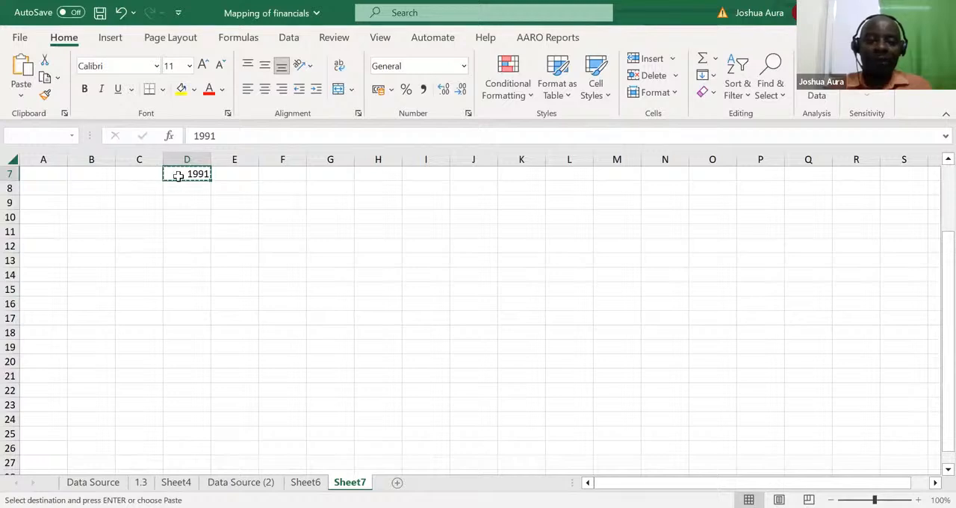
drag(179, 186, 184, 230)
key(ctrl+v)
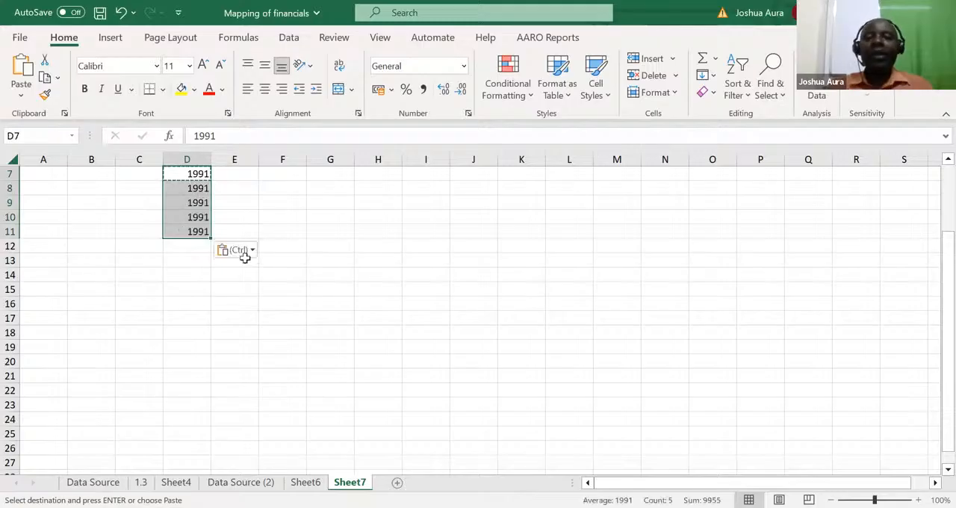
Step: Add the heading Revenue in E3, above the column beside the years
click(248, 303)
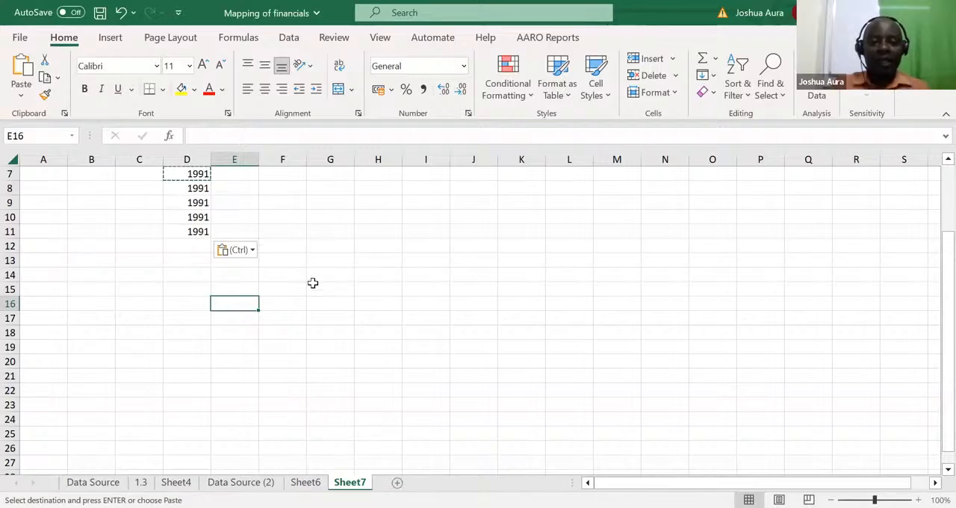
click(250, 228)
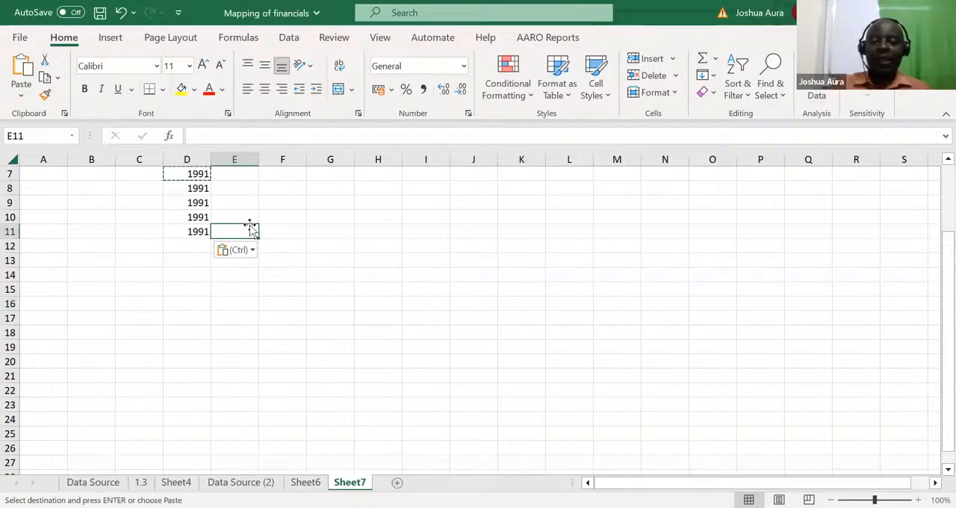
key(Up)
key(Up)
key(Up)
key(Up)
key(Up)
key(Up)
key(Up)
key(Up)
key(Up)
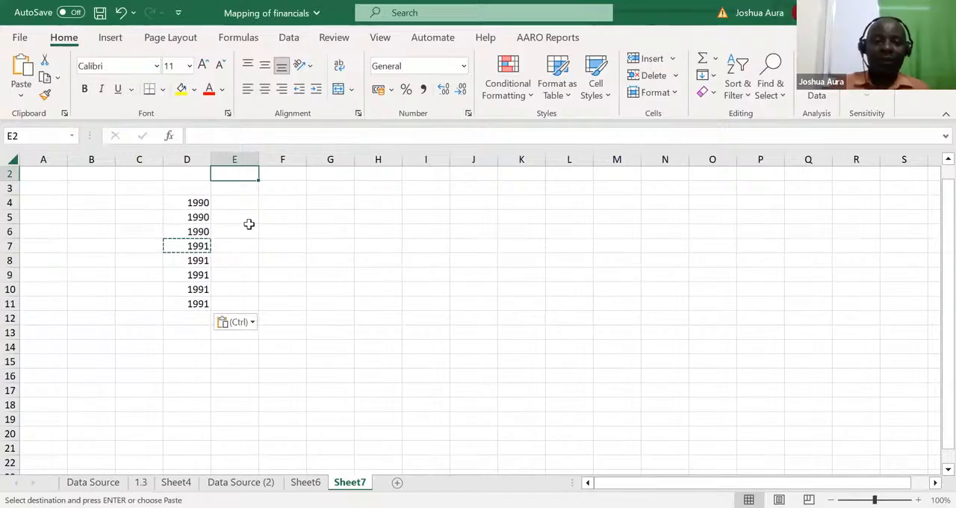
click(230, 189)
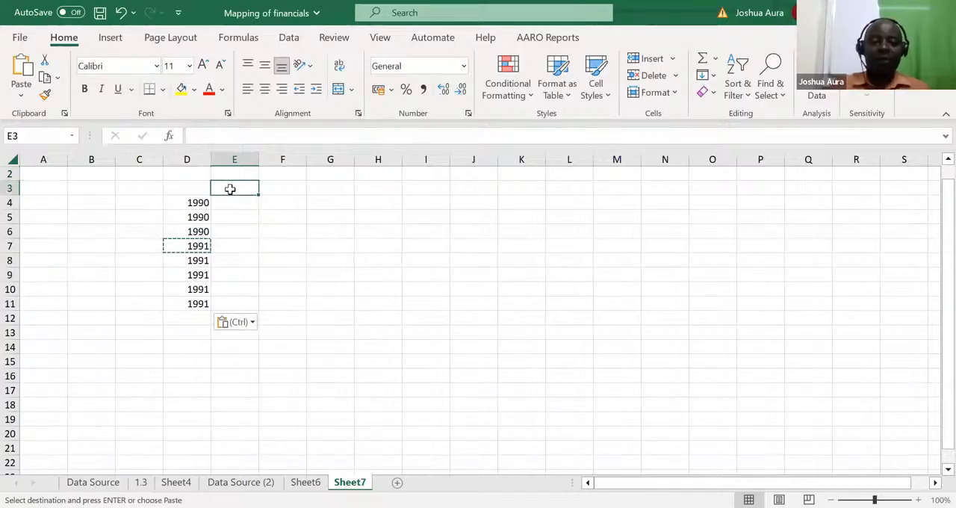
text(Revenue)
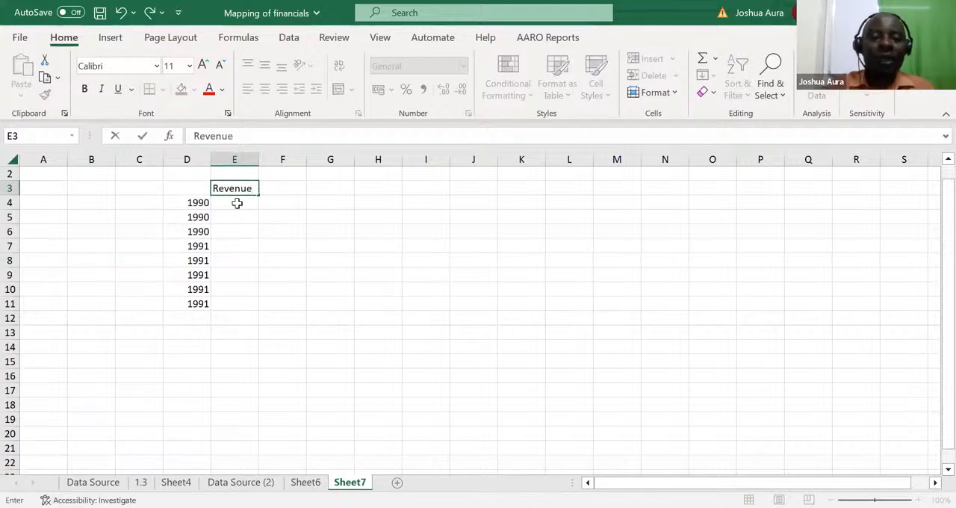
Step: Enter the revenues 34, 35 and 54 for the 1990 rows in E4:E6
click(237, 203)
text(34)
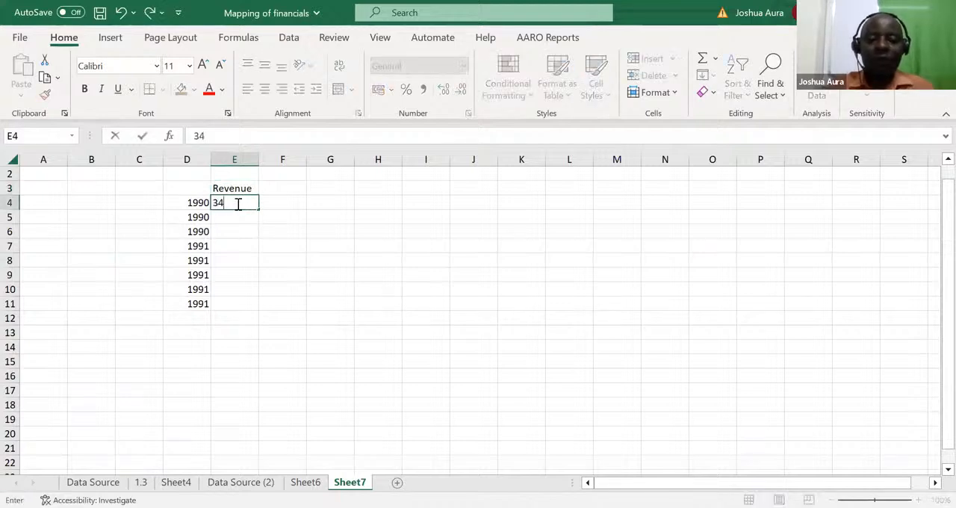
key(Return)
text(35)
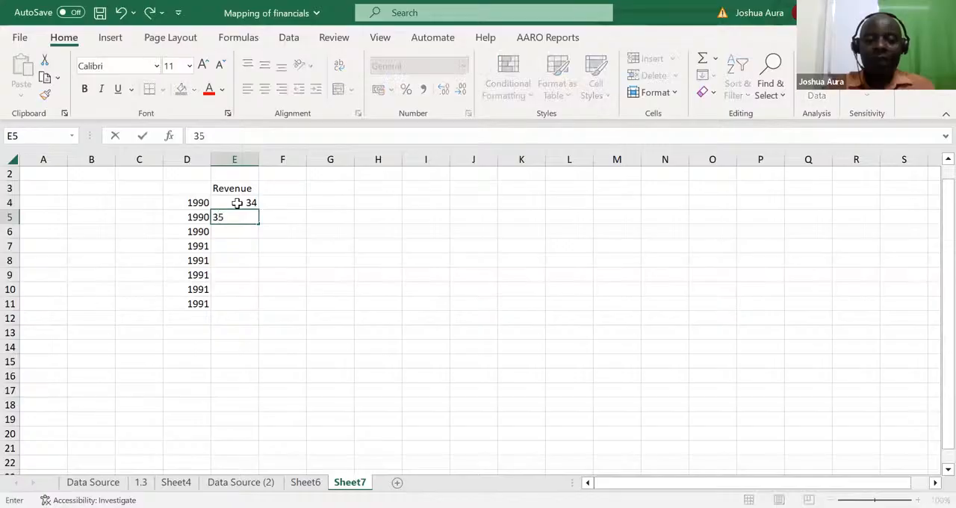
key(Return)
text(54)
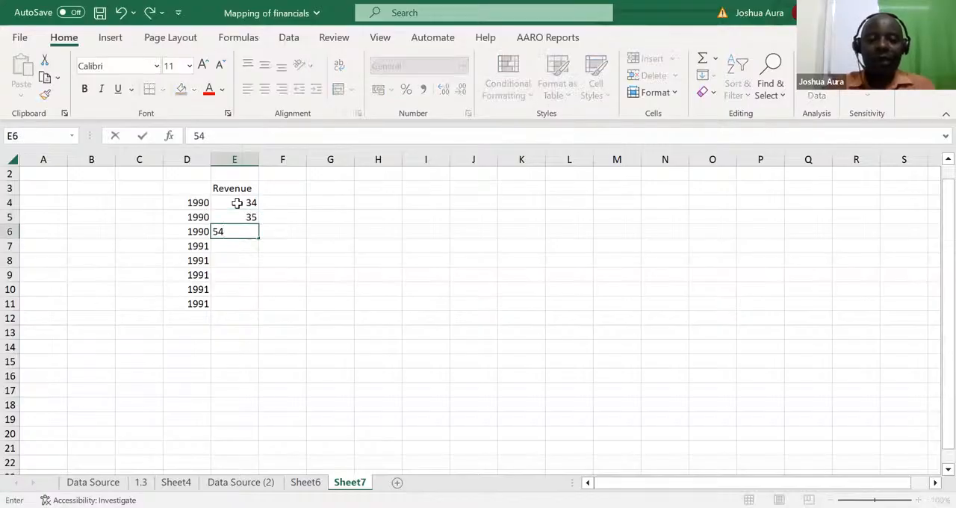
key(Return)
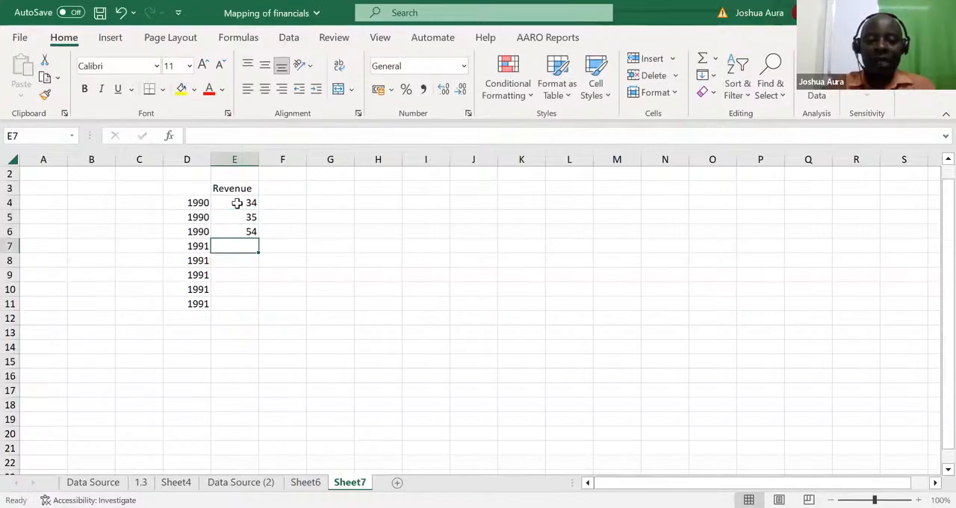
Step: Enter the revenues 67, 54, 43, 23 and 90 for the 1991 rows in E7:E11
text(67)
key(Return)
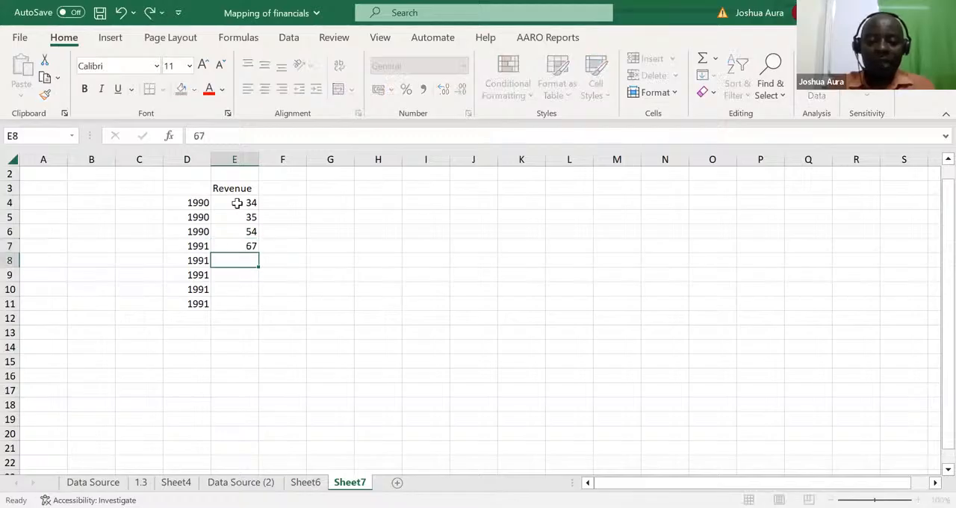
text(54)
key(Return)
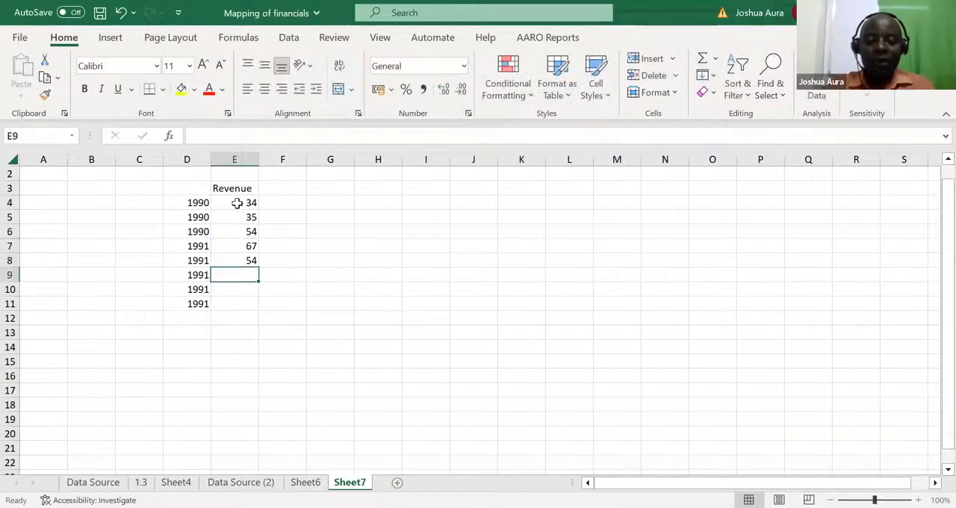
text(43)
key(Return)
text(23)
key(Return)
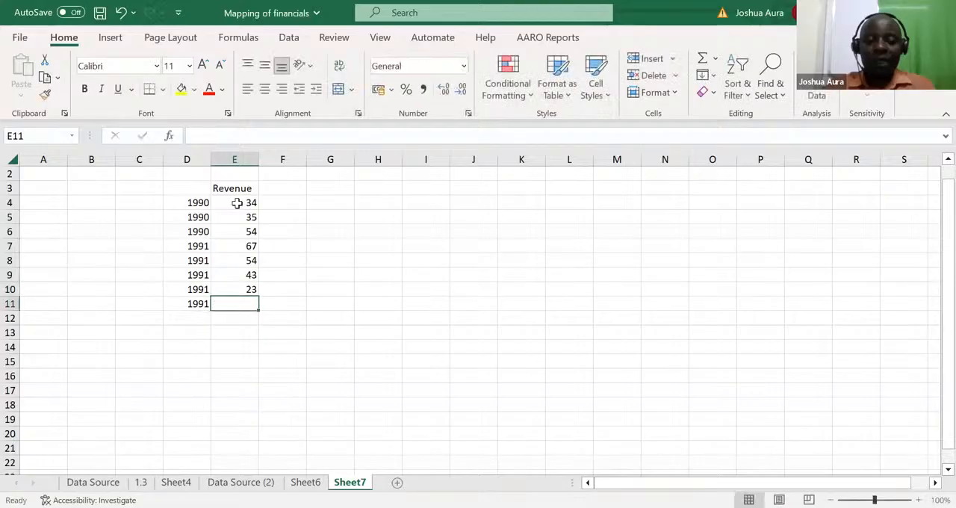
text(90)
key(Return)
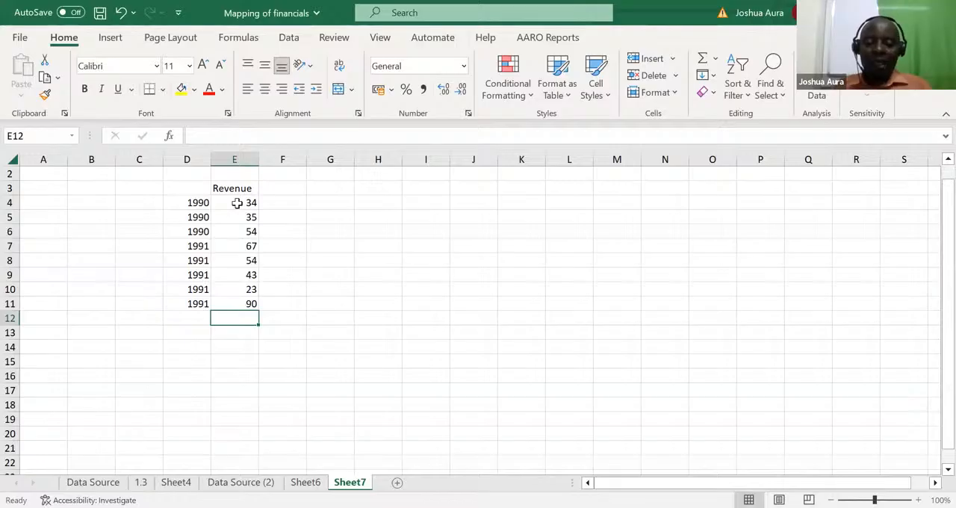
Step: Total the revenues in E4:E11 with AutoSum in E12, directly below the Revenue column
key(alt+=)
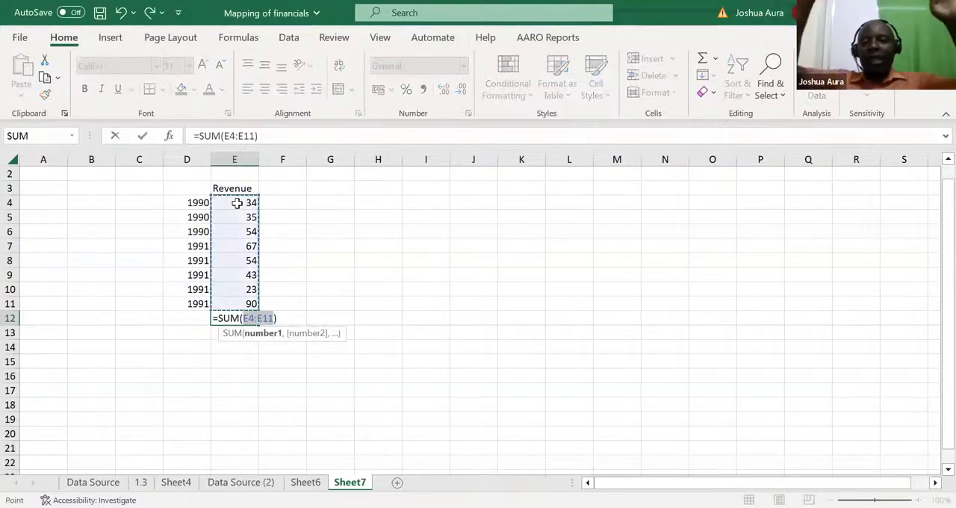
key(Return)
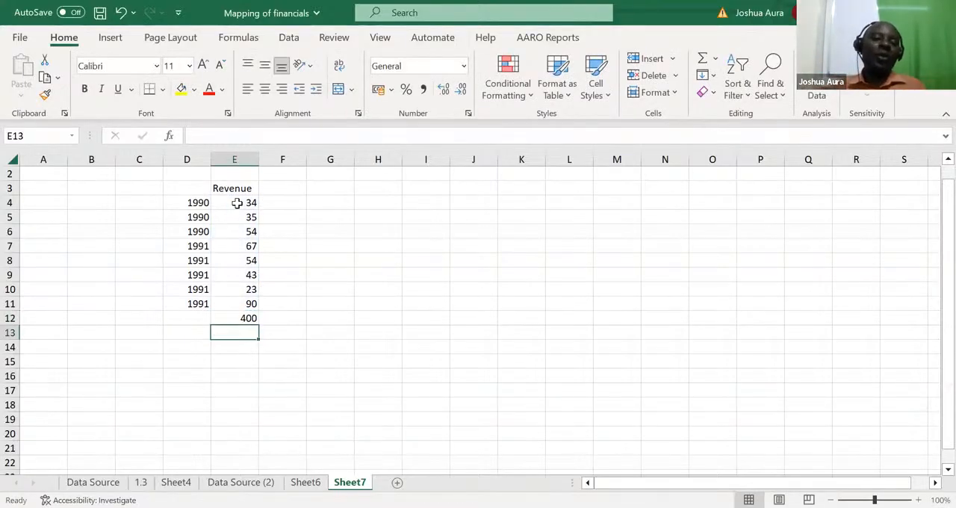
Step: Enter the lookup years 1990 in I5 and 1991 in I7, away from the revenue table
click(435, 217)
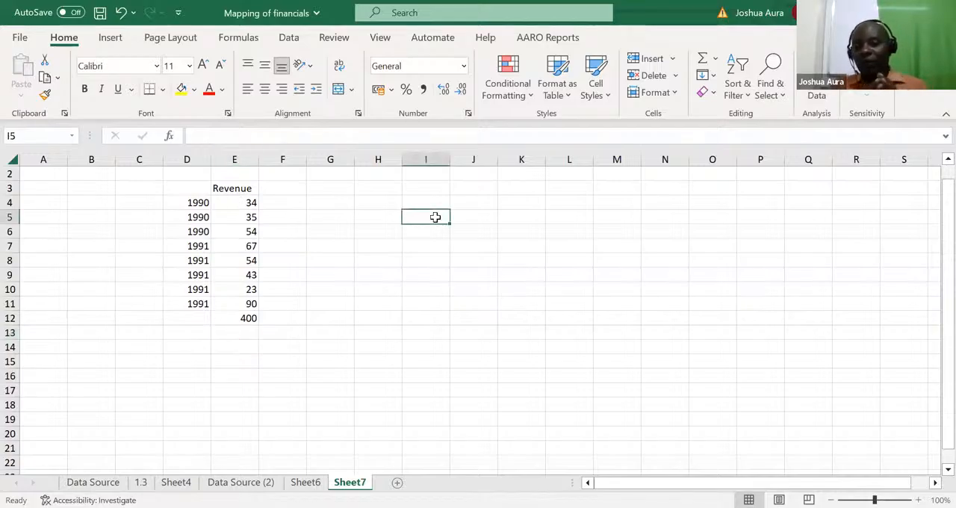
text(1990)
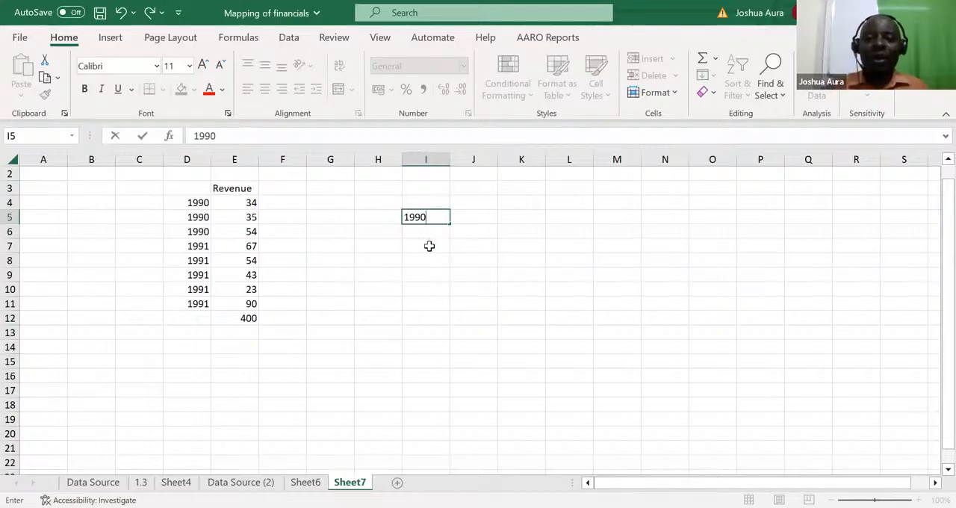
click(427, 246)
text(1)
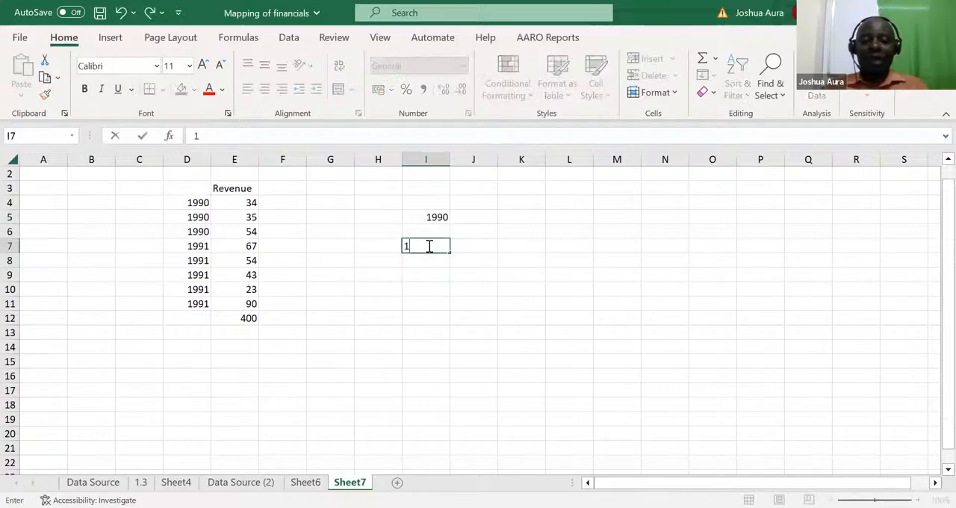
text(991)
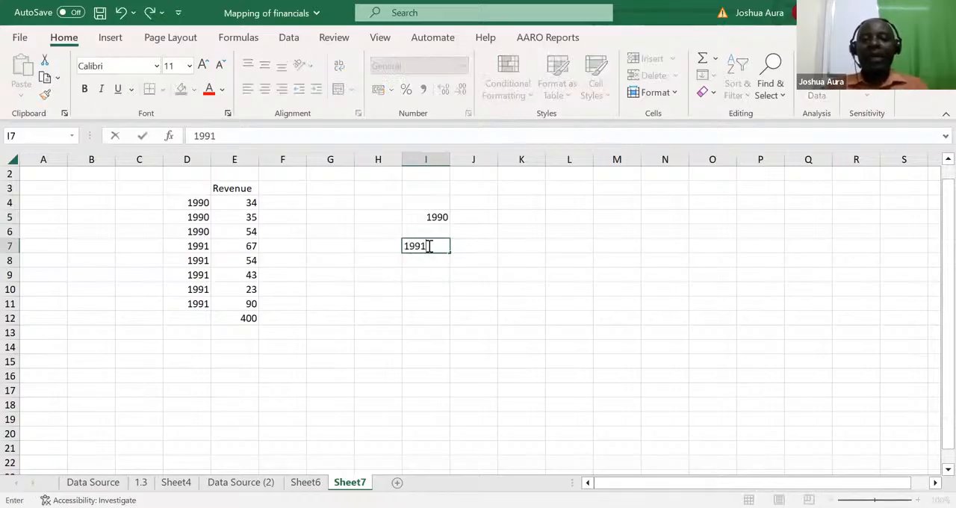
Step: Add up the 1990 revenues in J5 with the formula =E4+E5+E6
click(469, 218)
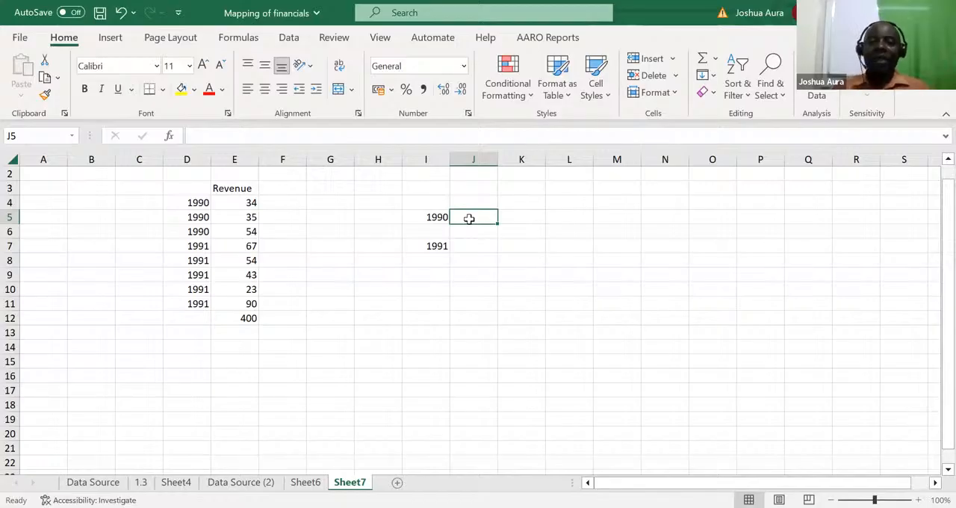
text(=)
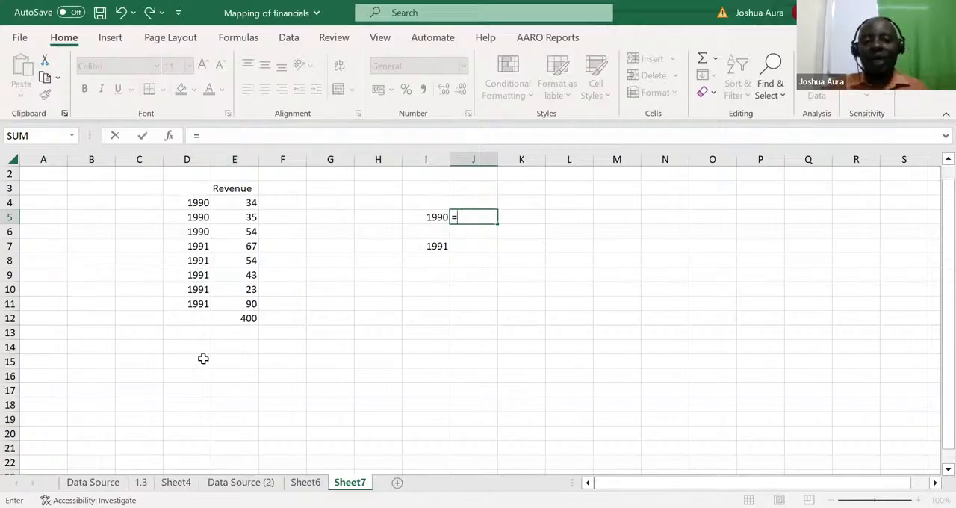
click(251, 203)
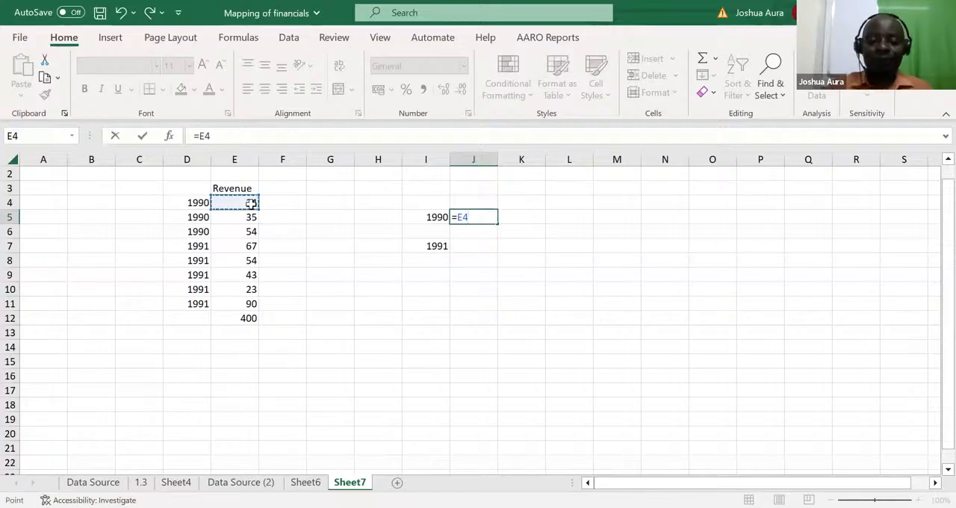
text(+)
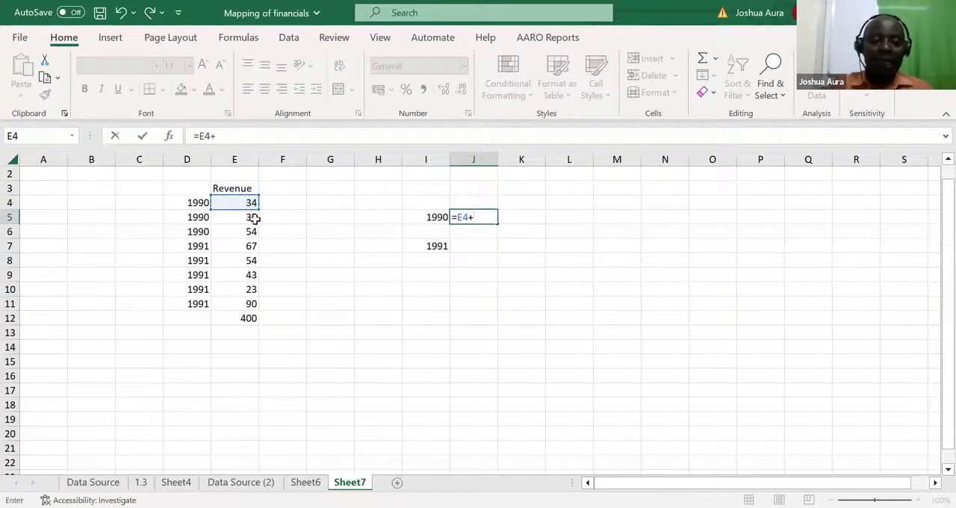
click(255, 218)
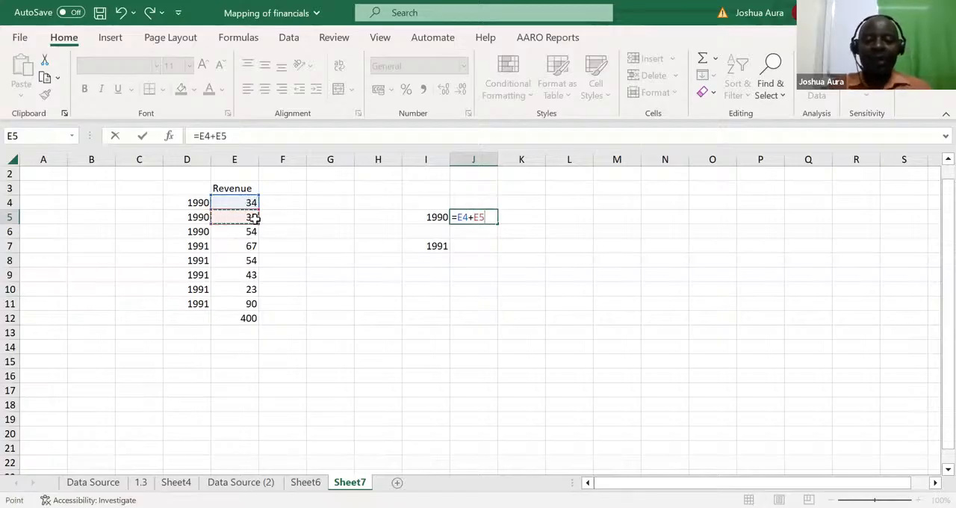
text(+)
click(246, 232)
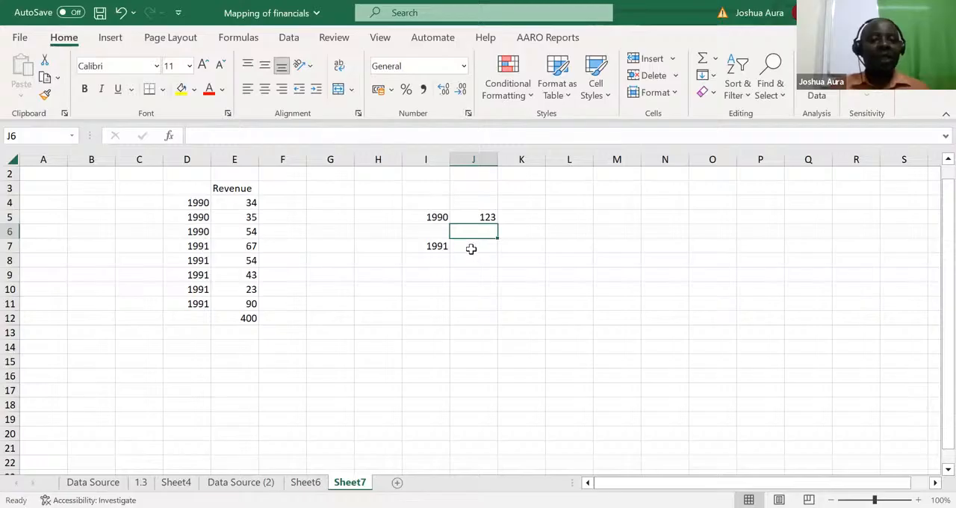
Step: Replace the formula in J5 with a SUMIFS that sums column E where column D matches the year in I5
click(487, 218)
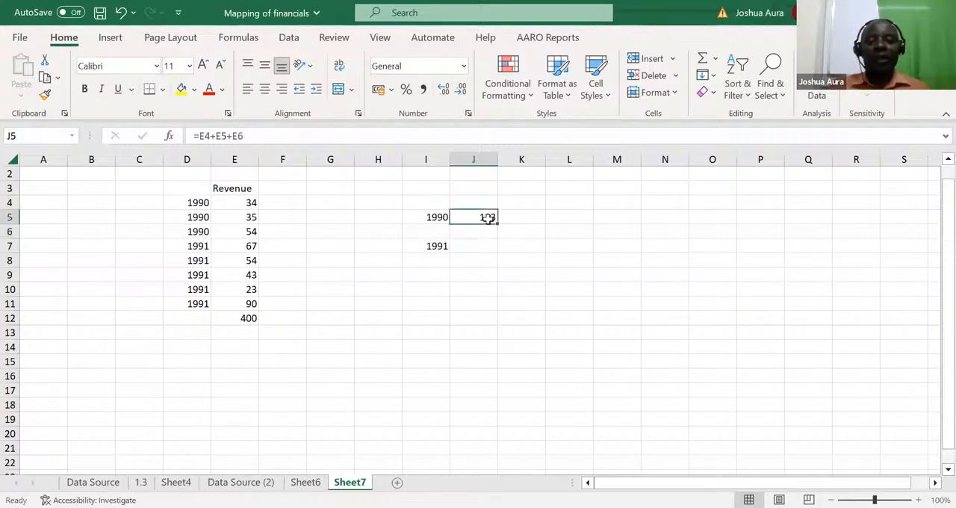
text(=)
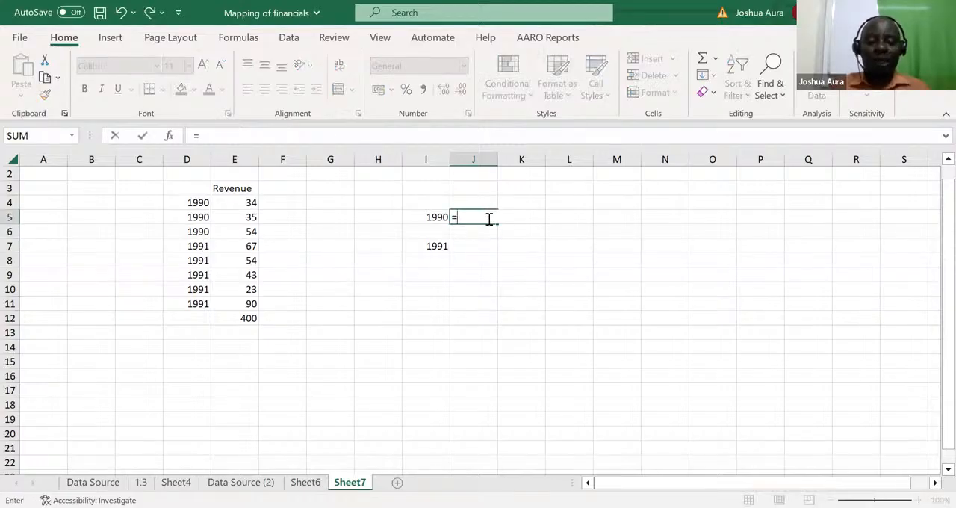
text(sumifs)
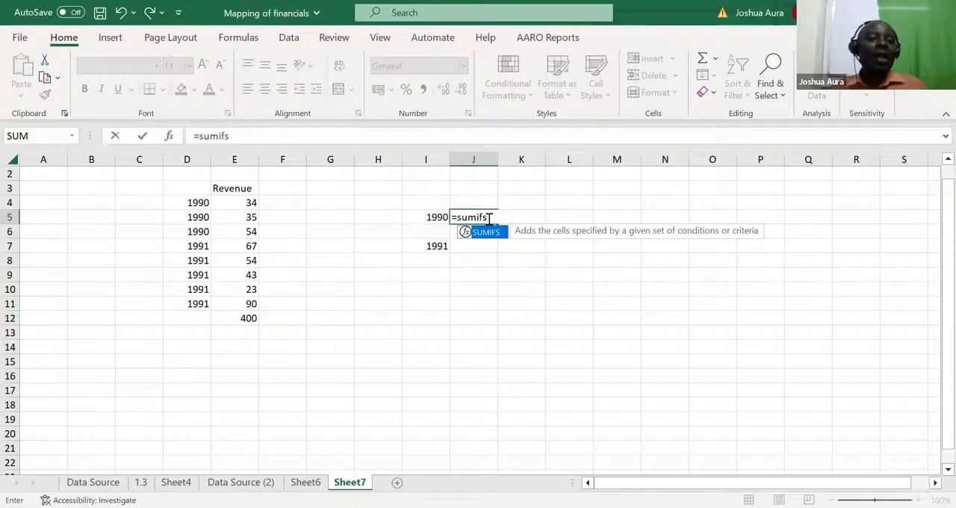
key(Tab)
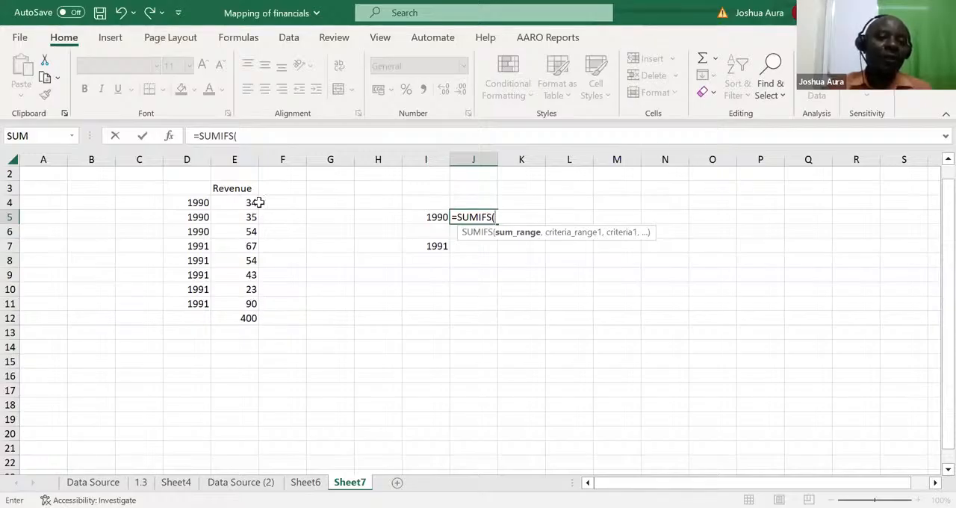
click(239, 154)
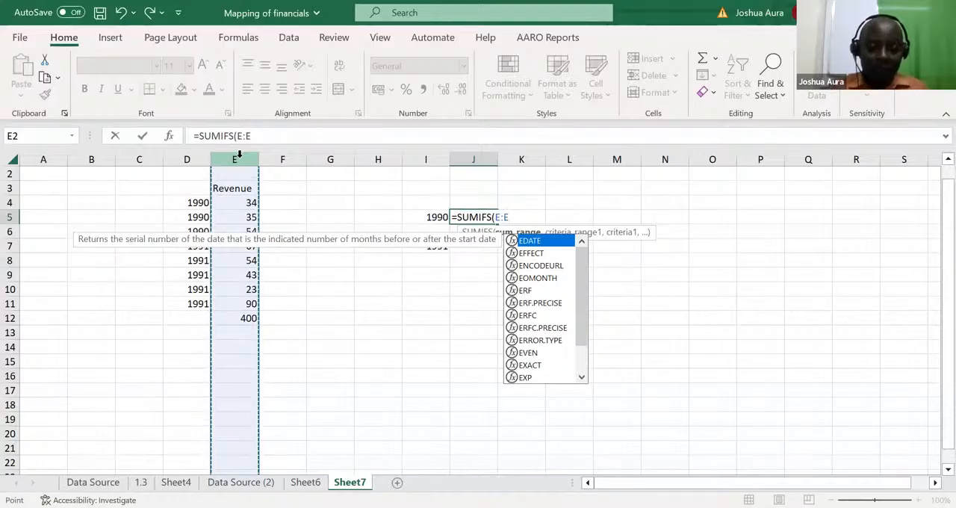
text(,)
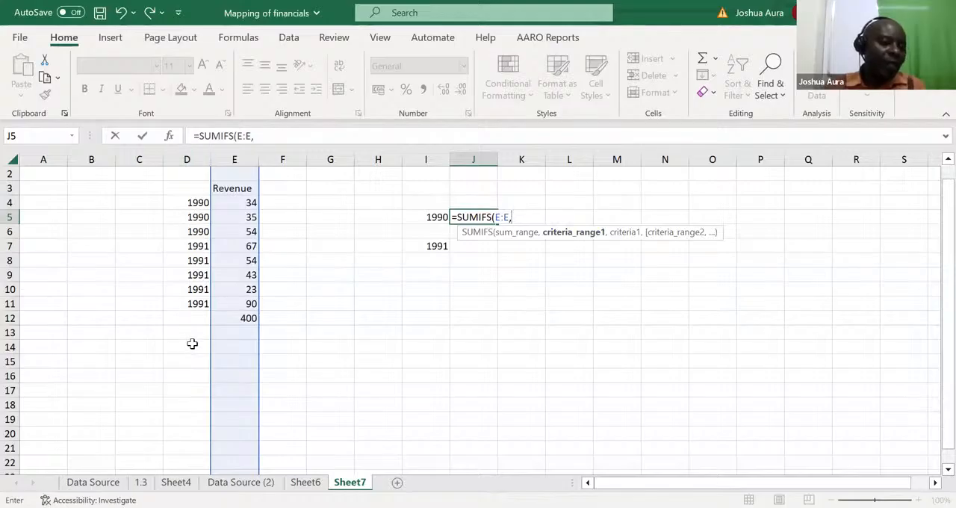
click(187, 159)
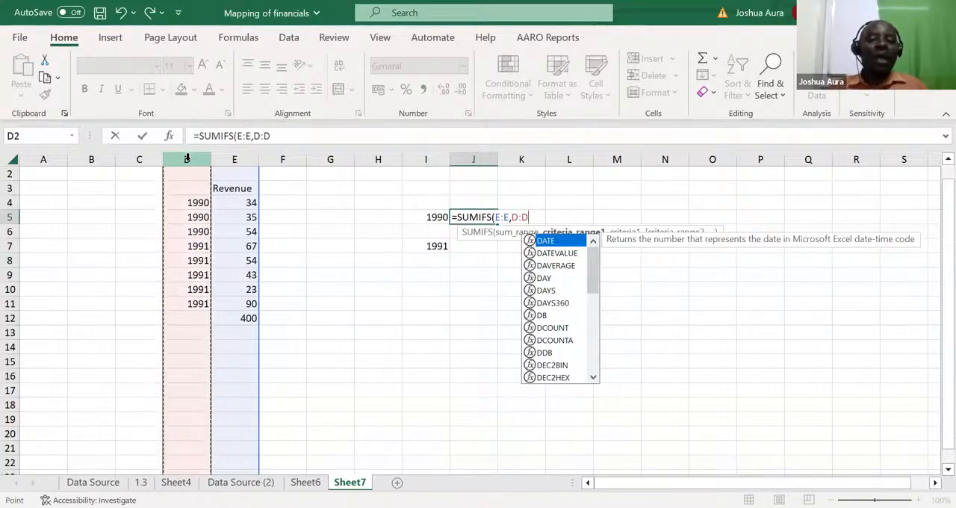
text(,)
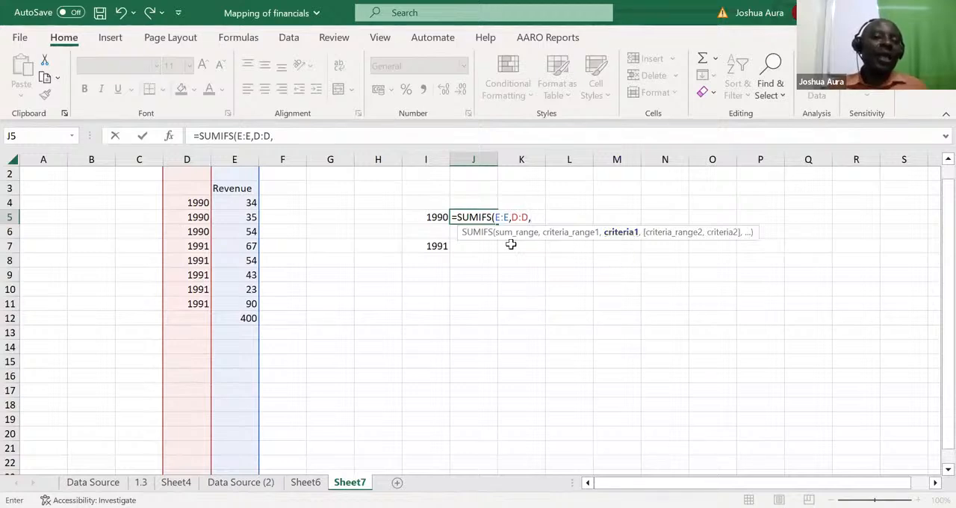
click(441, 217)
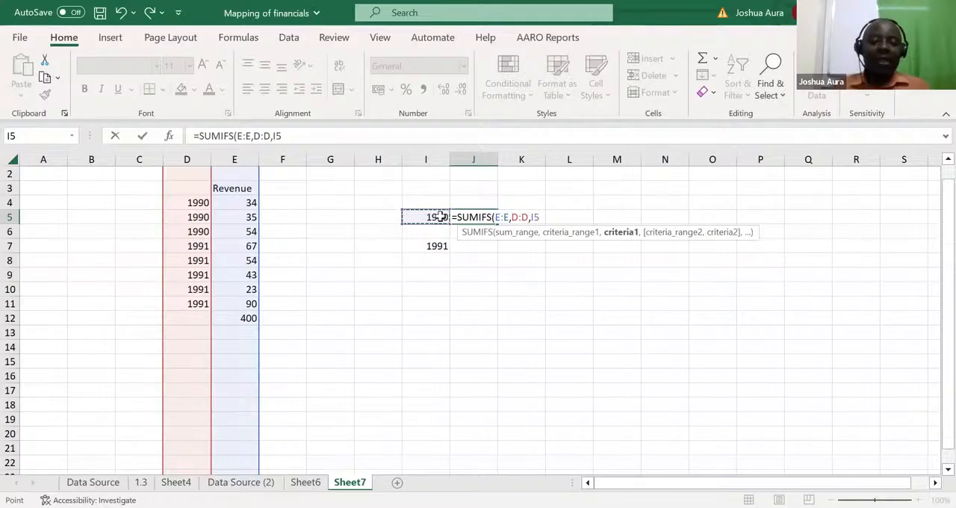
key(Return)
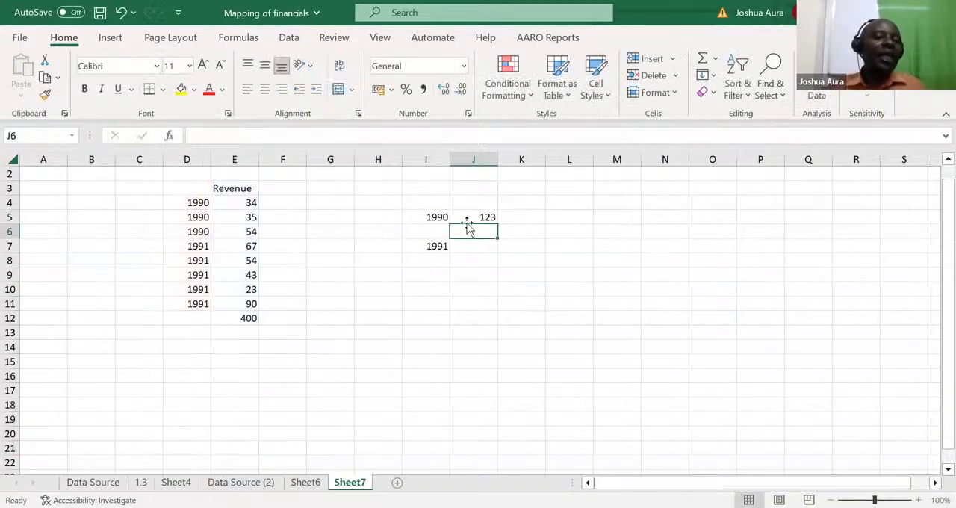
Step: Change the year in I5 to 1991 so the SUMIFS formula uses it as its criterion
click(440, 218)
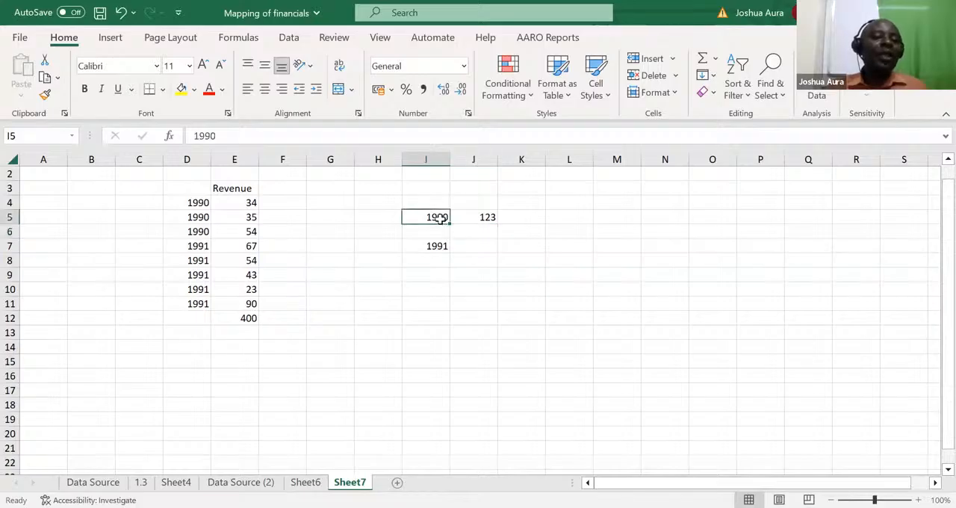
text(1991)
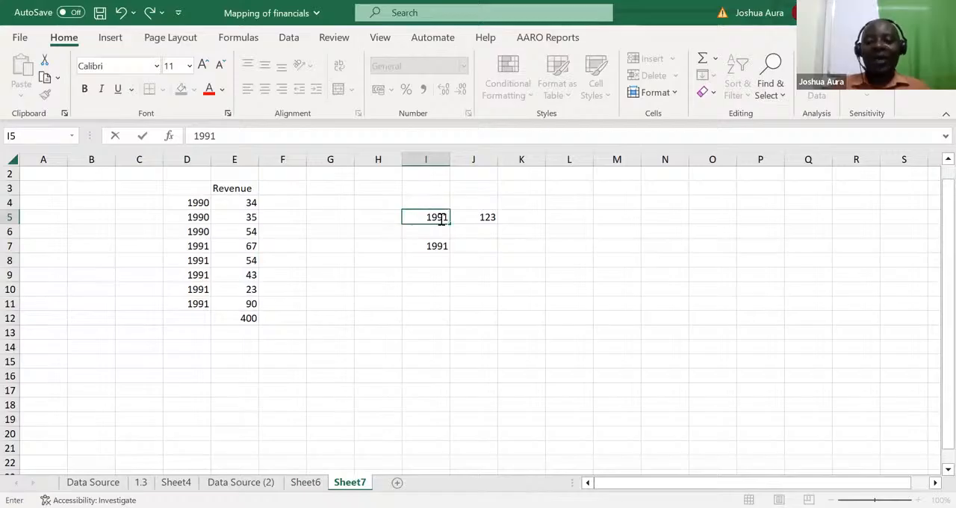
key(Return)
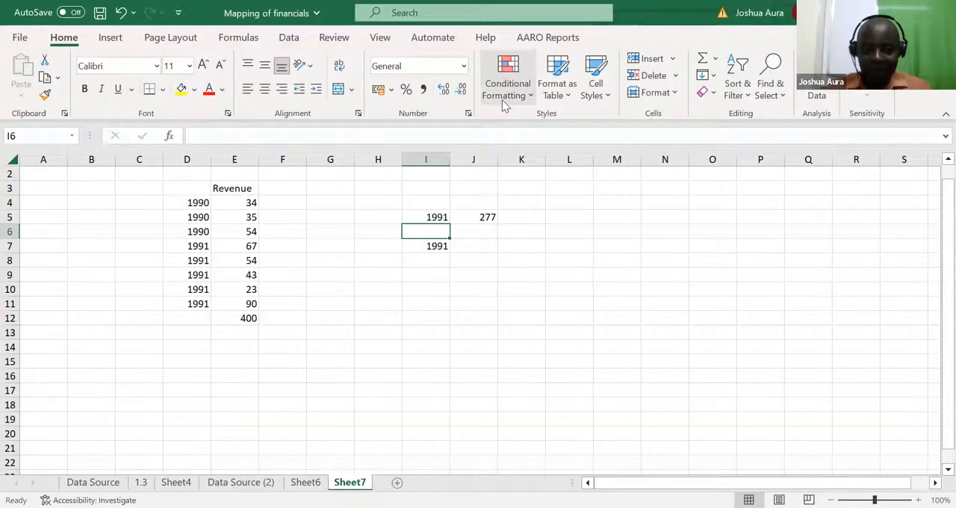
key(alt+Tab)
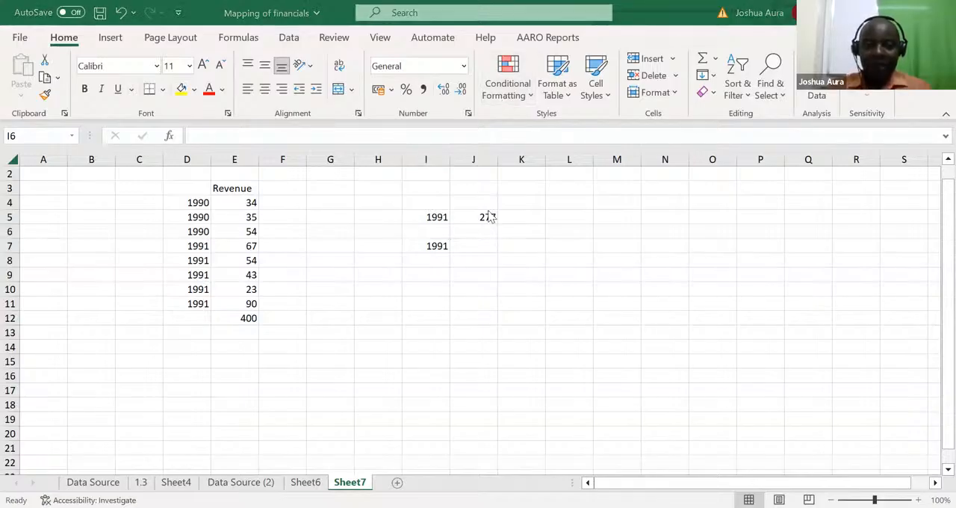
key(alt+Tab)
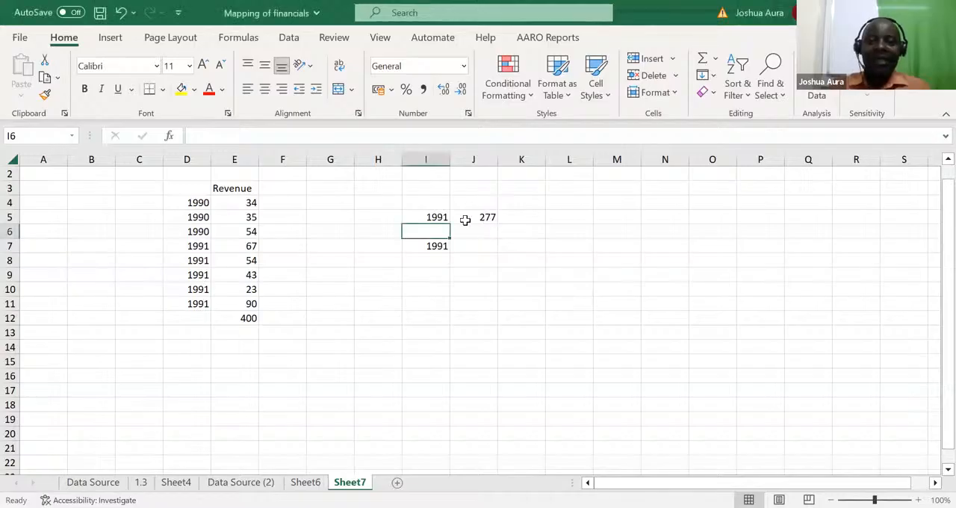
click(483, 218)
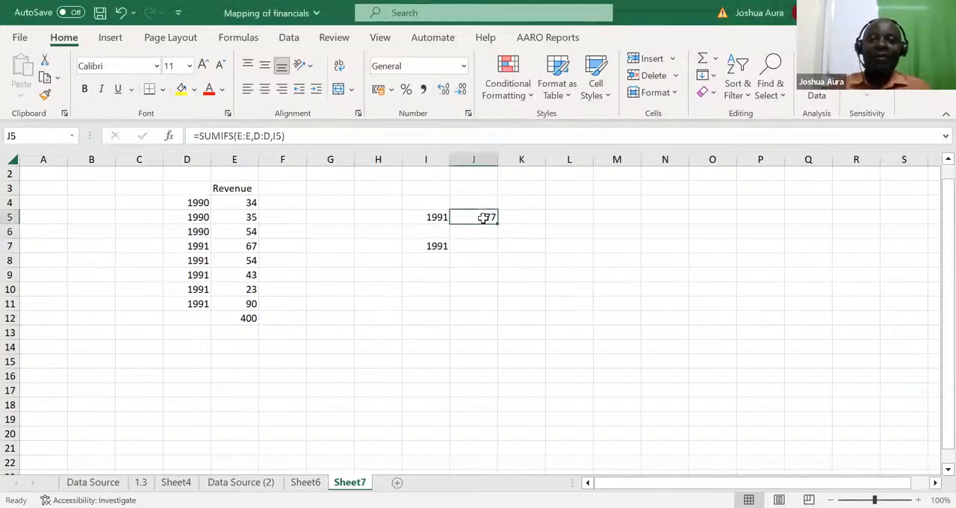
Step: Clear the revenue total in E12 and add the heading Year in D3 above the years
click(249, 318)
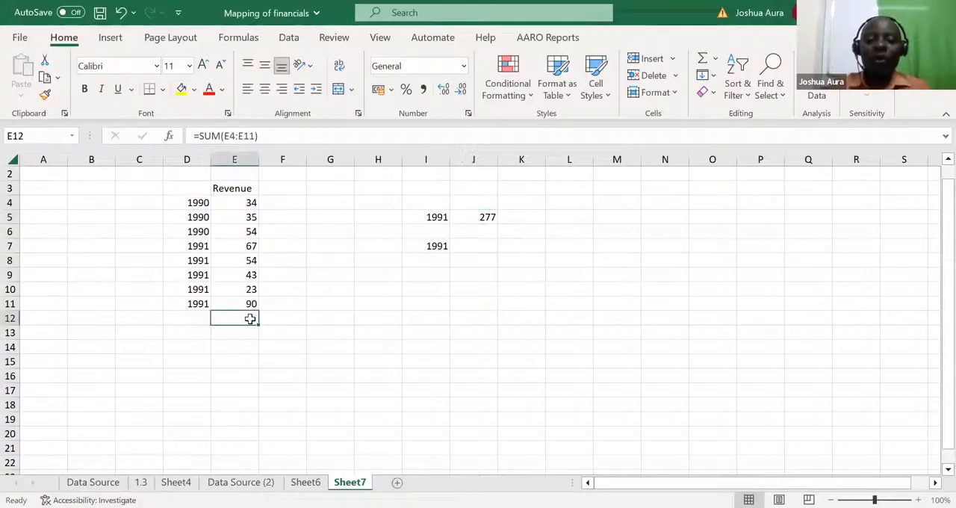
key(Delete)
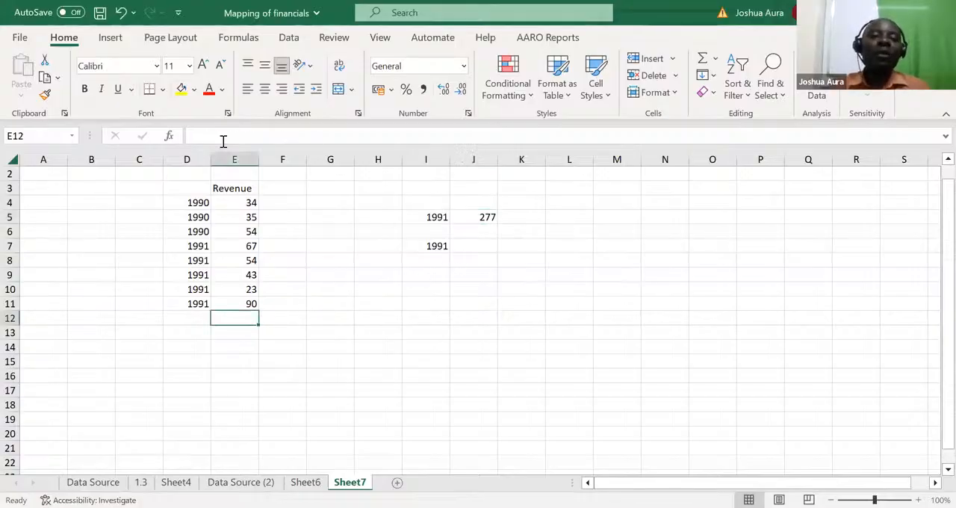
click(191, 188)
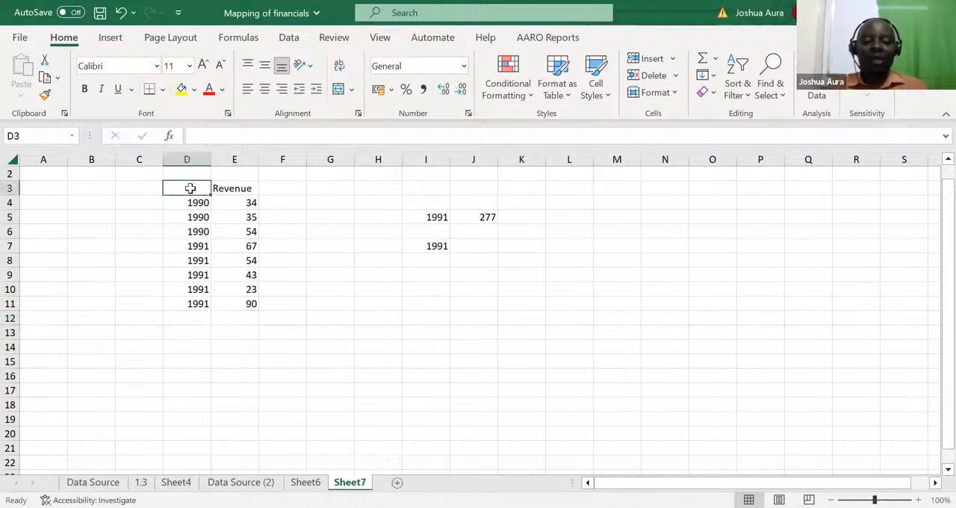
text(Year)
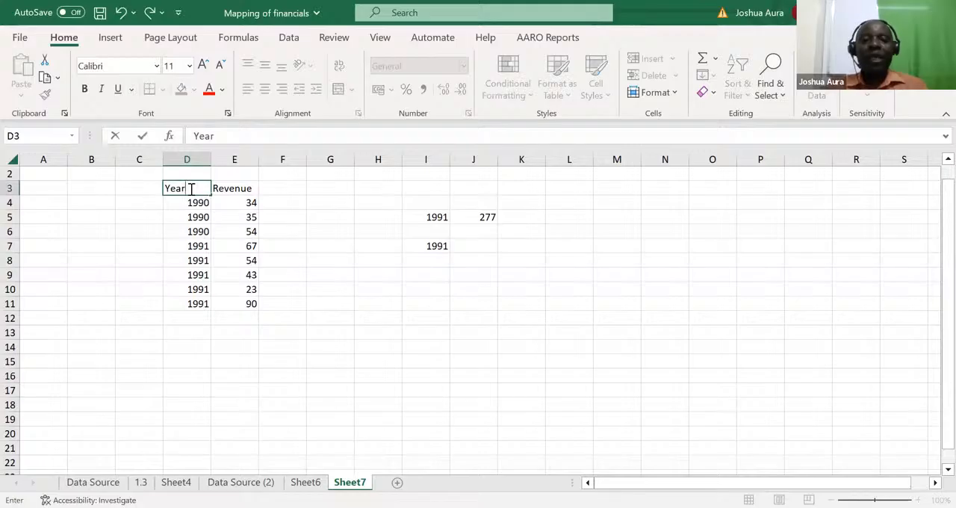
click(291, 362)
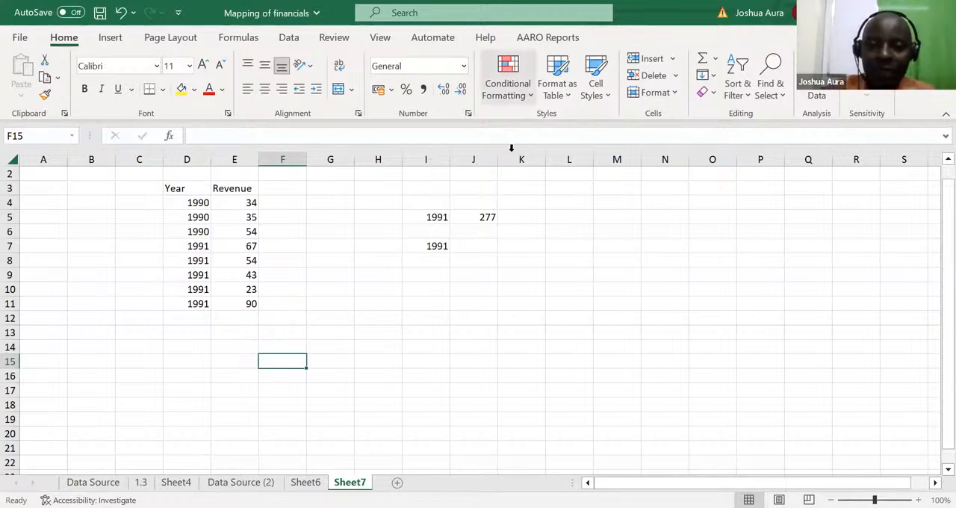
key(alt+Tab)
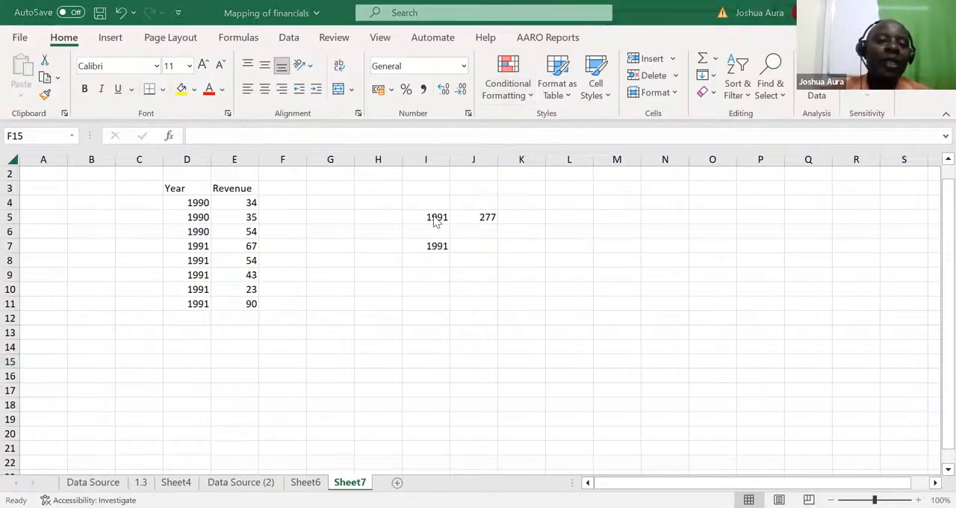
click(480, 216)
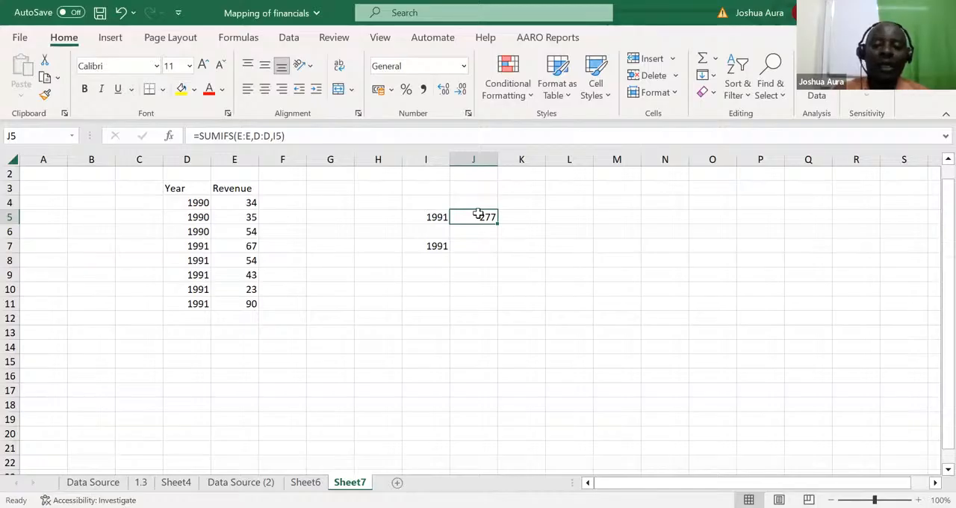
Step: Re-enter the formula in J5 as =SUMIFS(E:E,D:D,I5) to total revenue in column E for the year in I5
text(=)
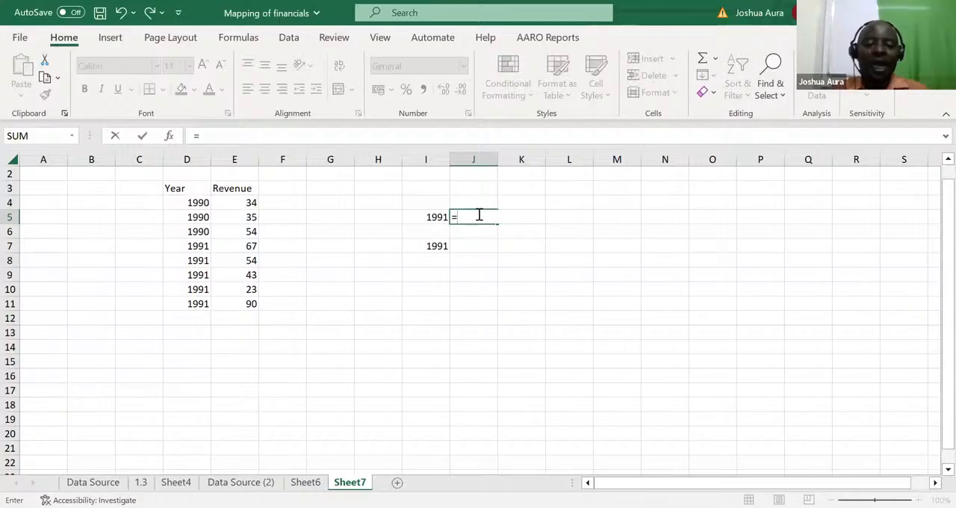
text(sum)
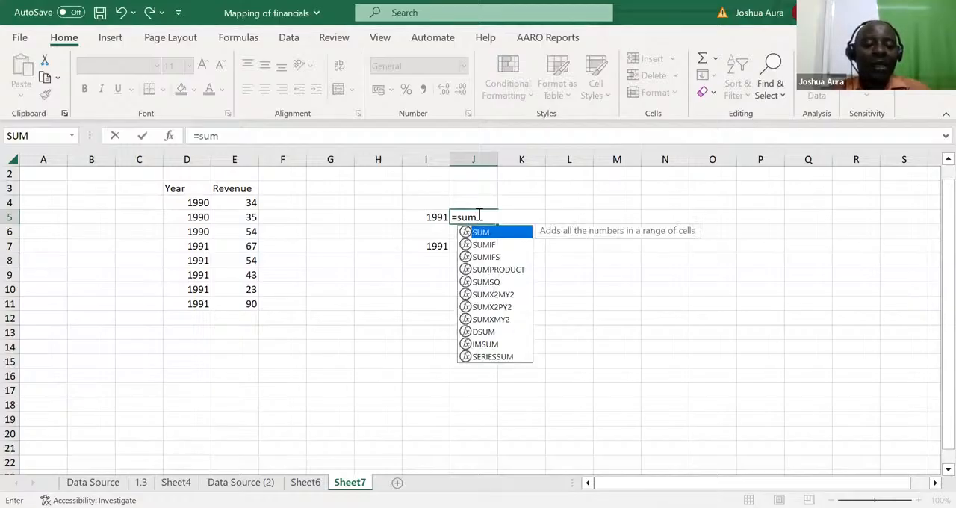
text(ifs)
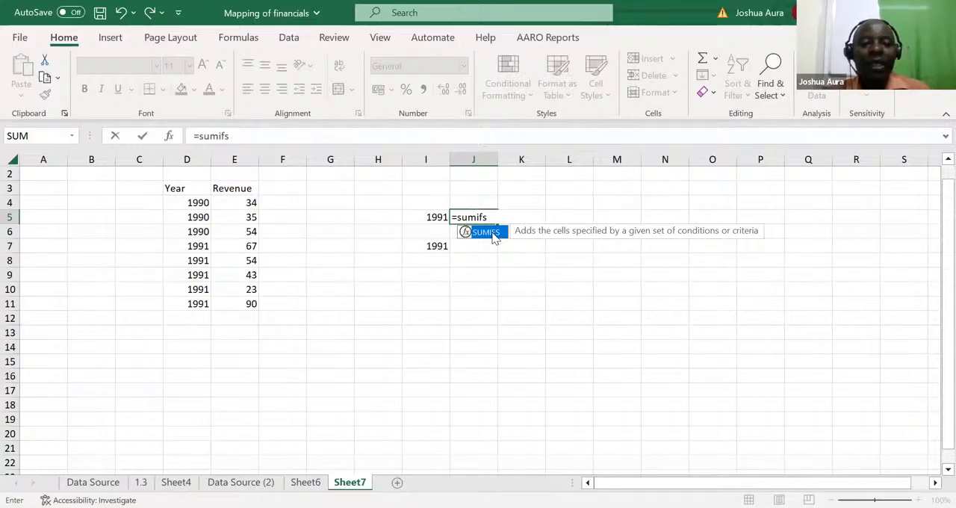
double_click(493, 237)
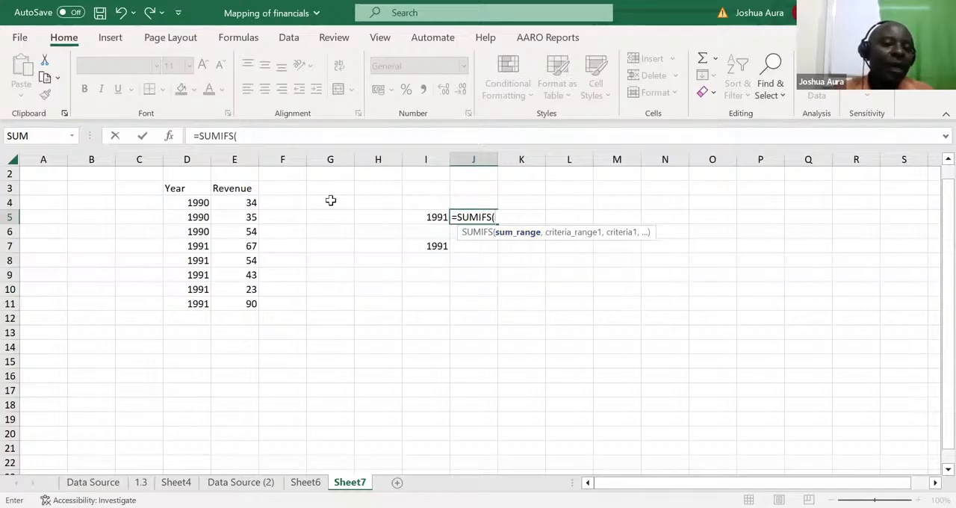
click(232, 154)
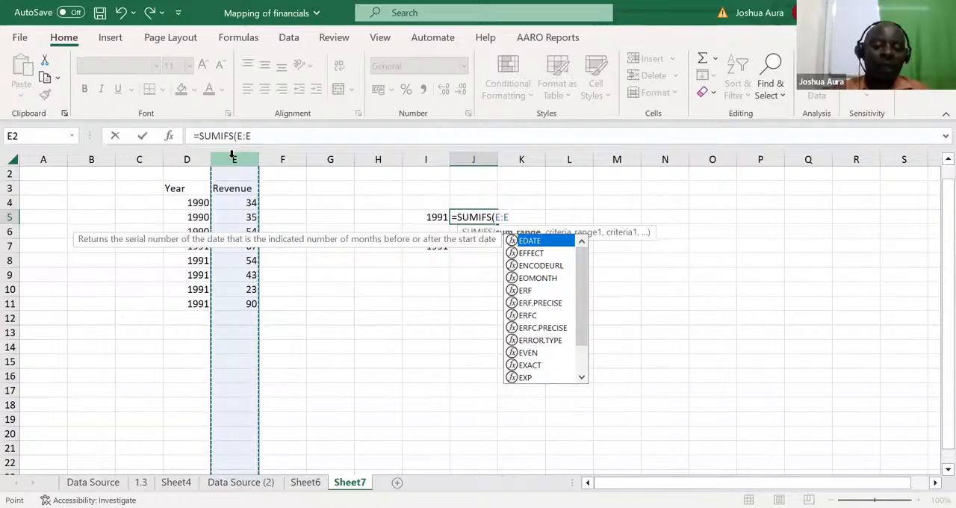
text(,)
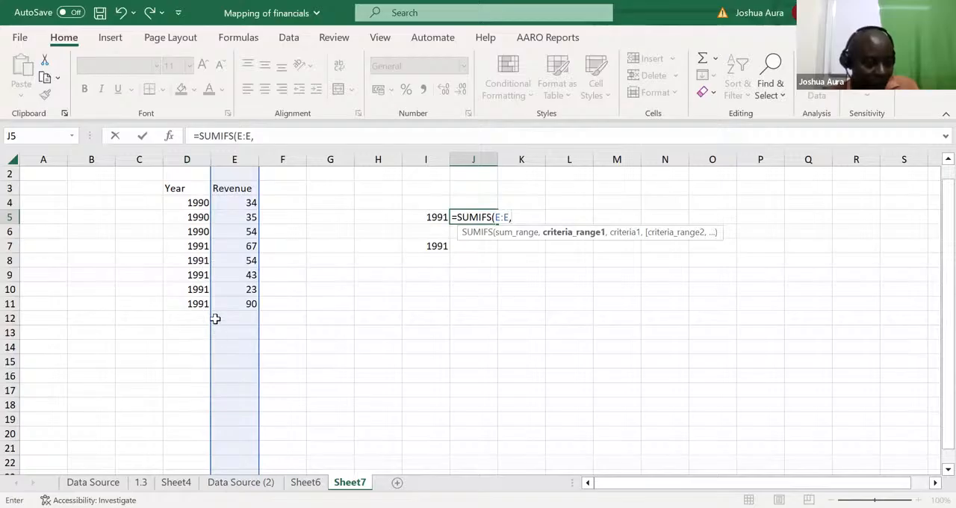
click(186, 159)
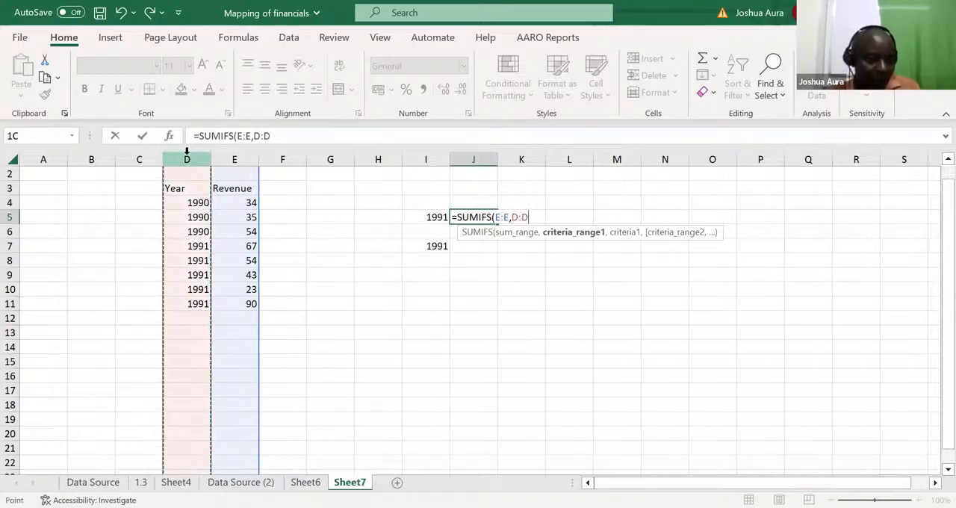
text(,)
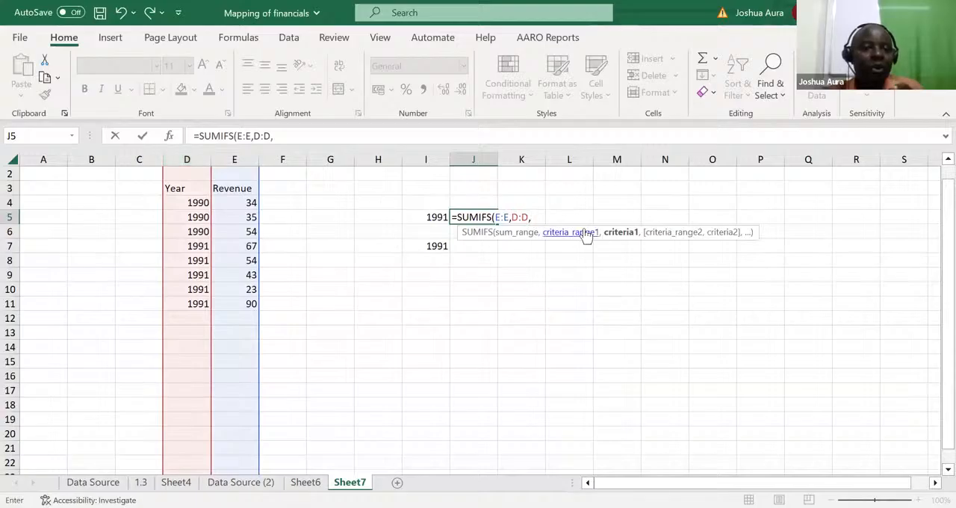
click(441, 216)
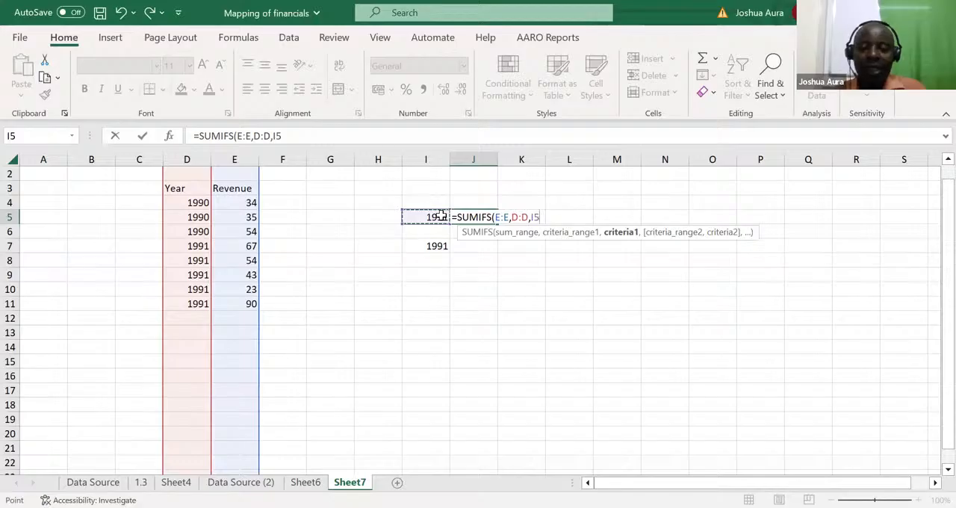
key(Return)
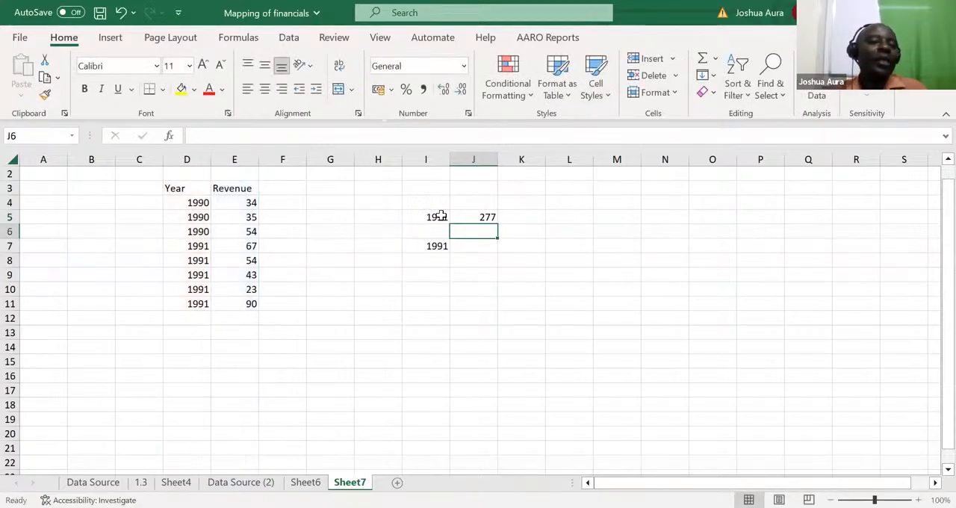
Step: Change the criterion year in I5 to 1990 to test the SUMIFS formula
click(444, 217)
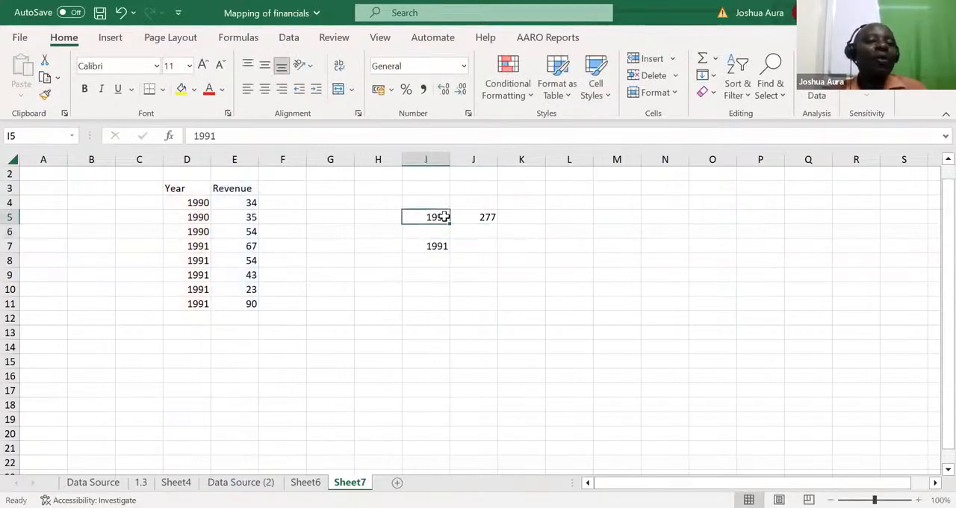
text(19)
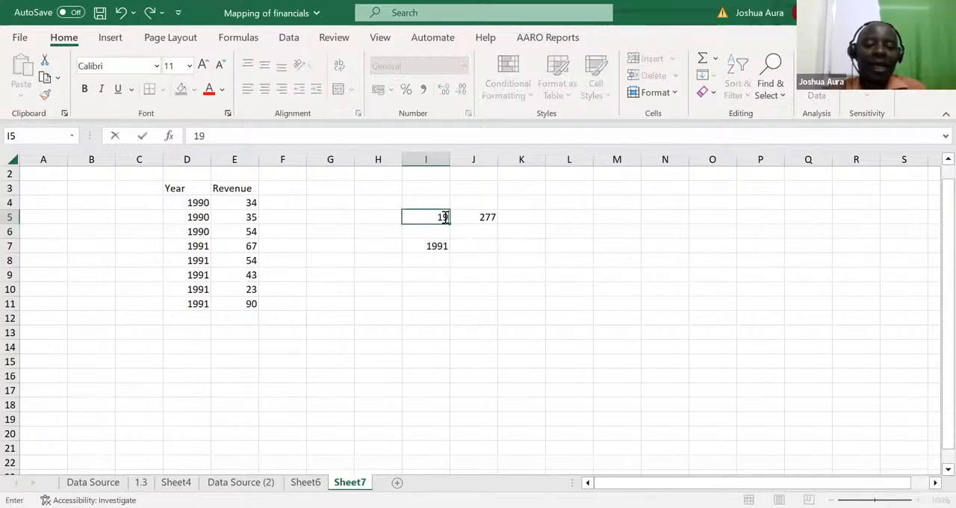
text(90)
key(Return)
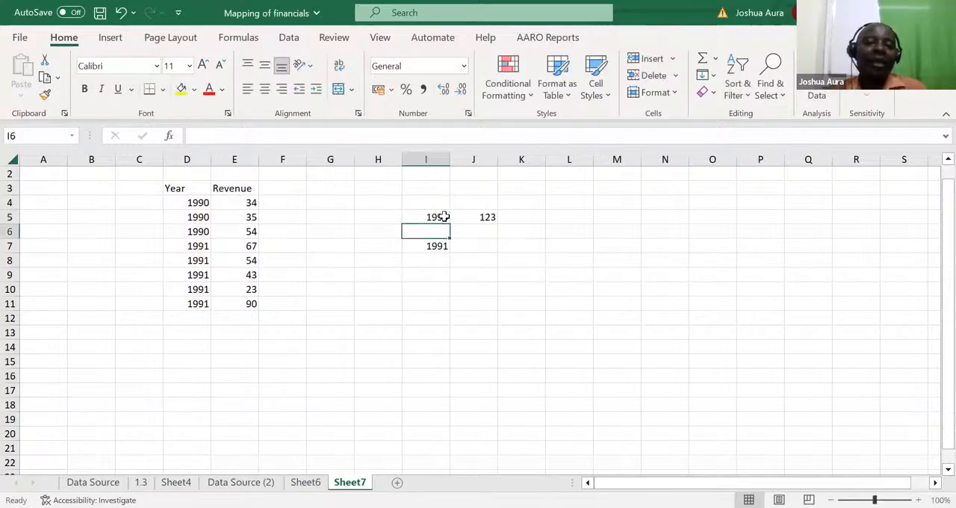
Step: Set the criterion year in I5 to 1978, a year missing from the data
click(440, 216)
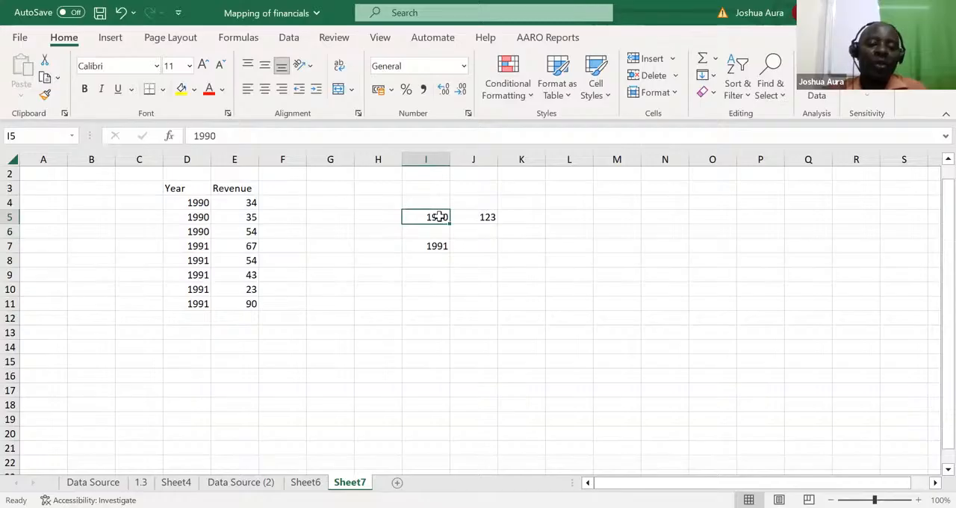
text(1978)
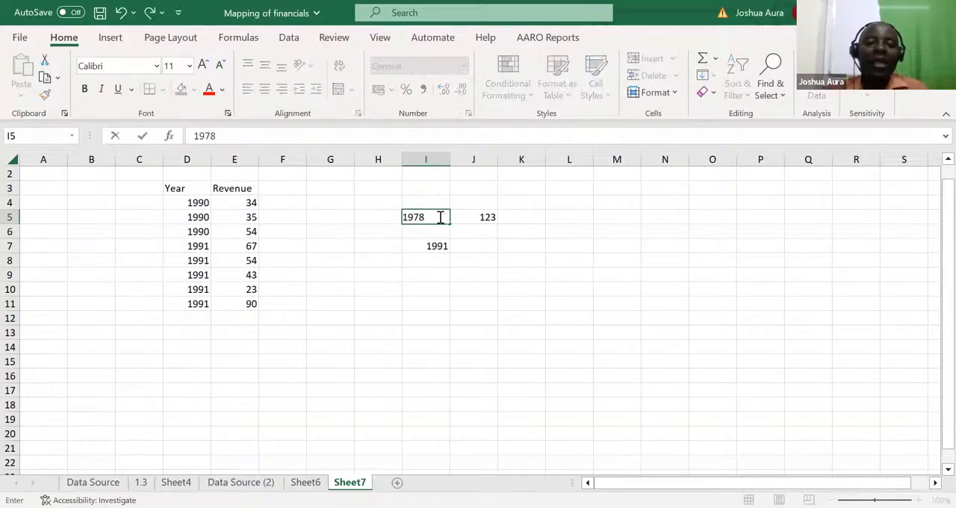
key(Return)
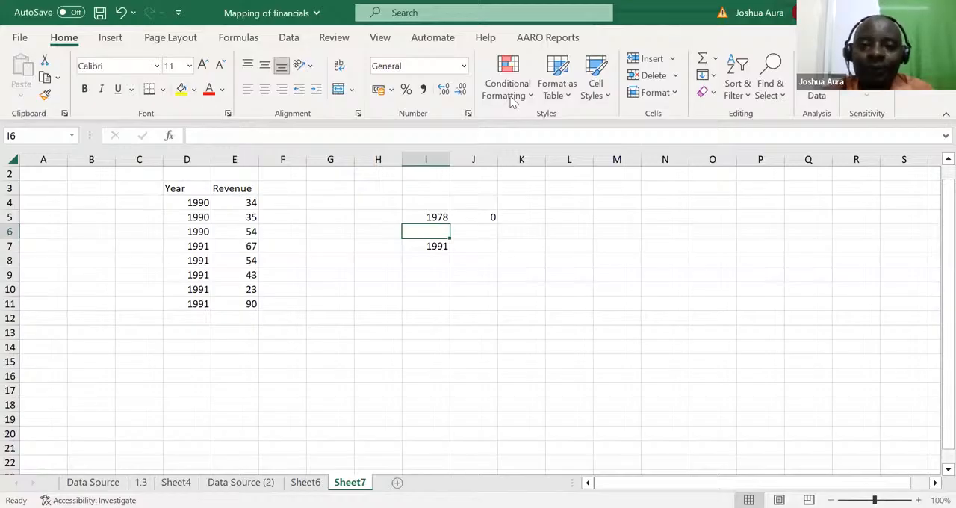
Step: Add the heading Gender in F3 and enter Girls in F4 and F5 and Boys in F6
key(alt+Tab)
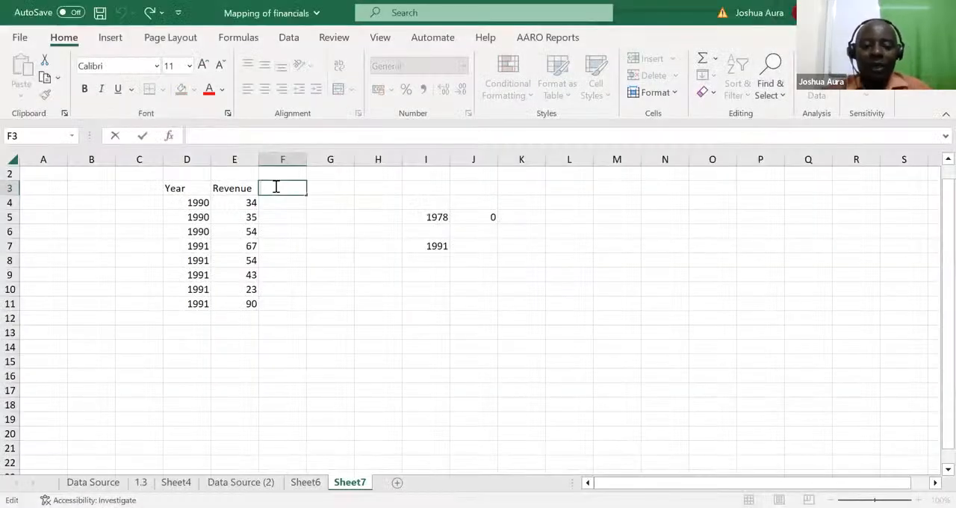
text(Gender)
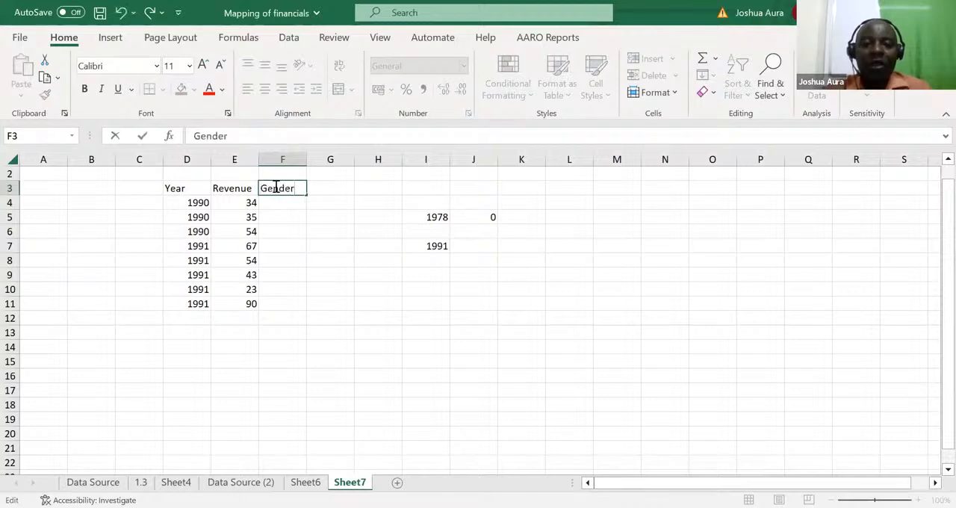
click(277, 203)
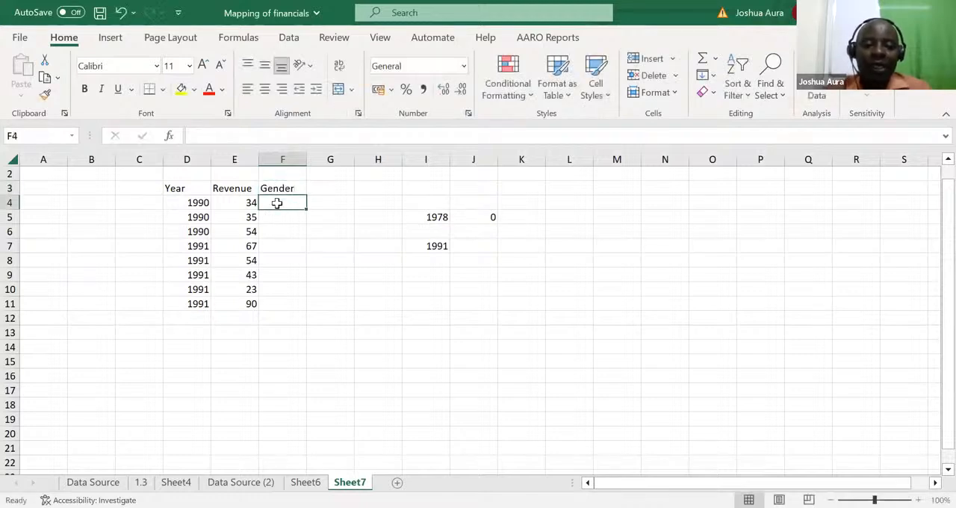
text(Girls)
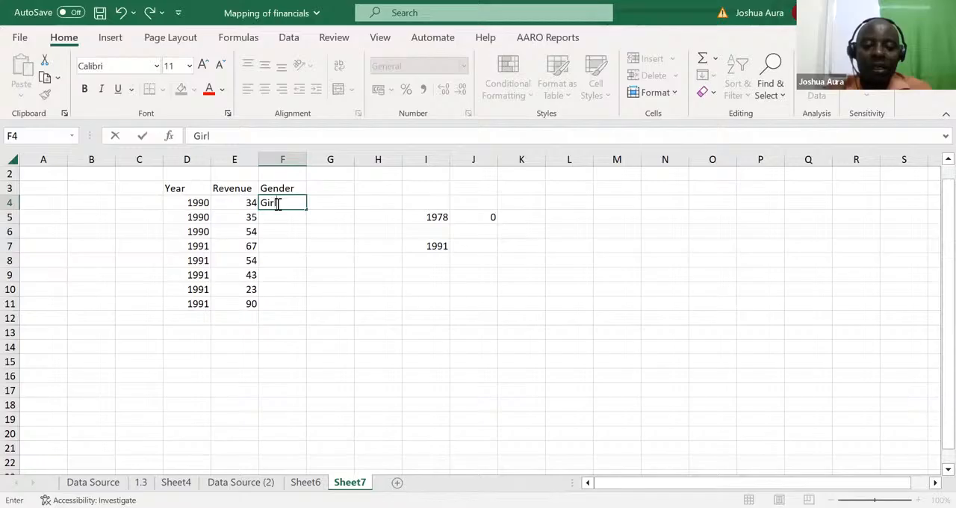
click(275, 217)
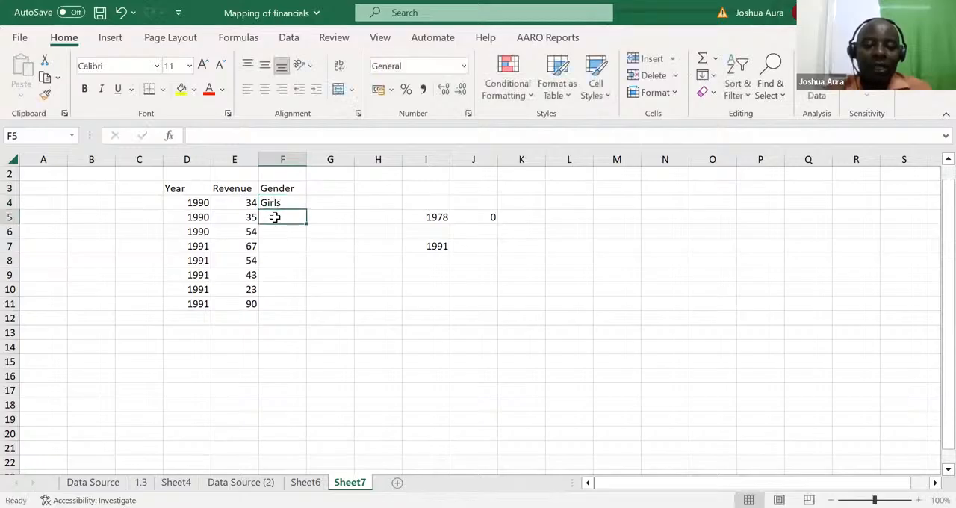
text(Girls)
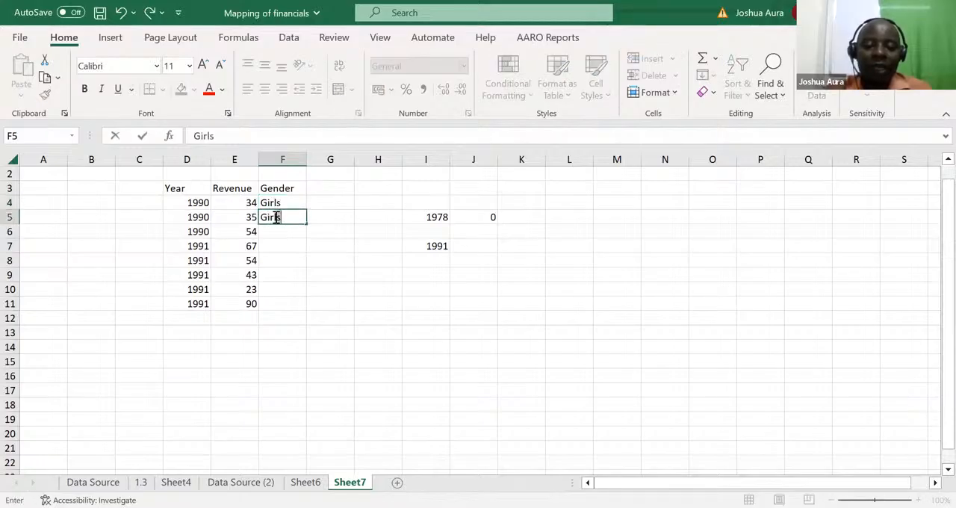
click(272, 229)
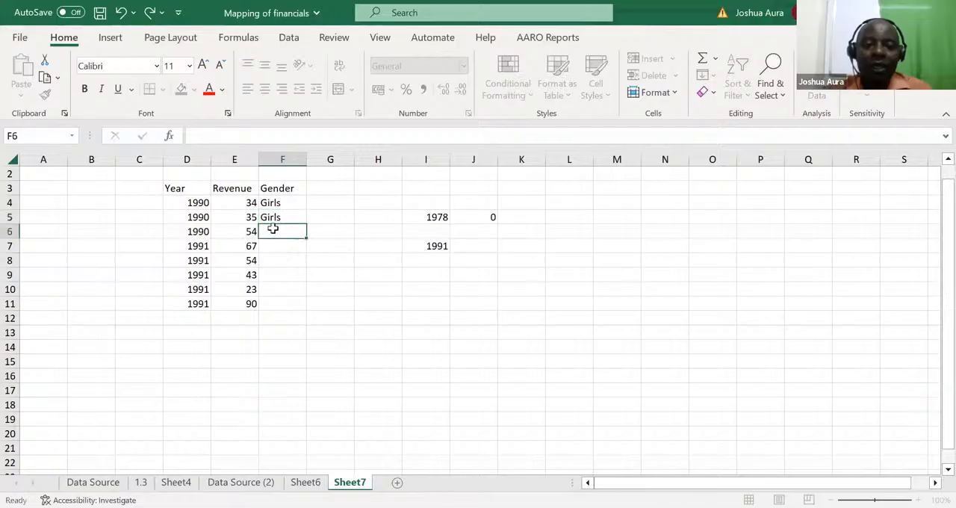
text(B)
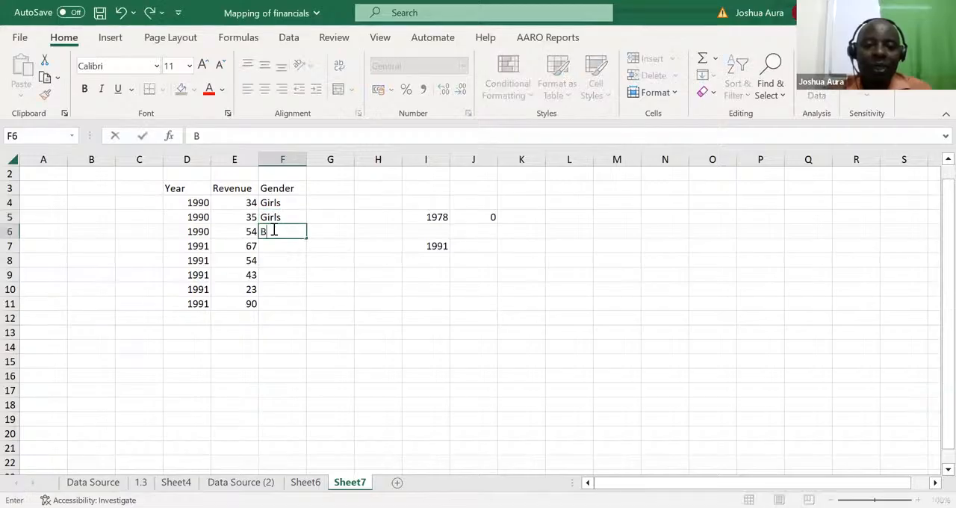
text(oys)
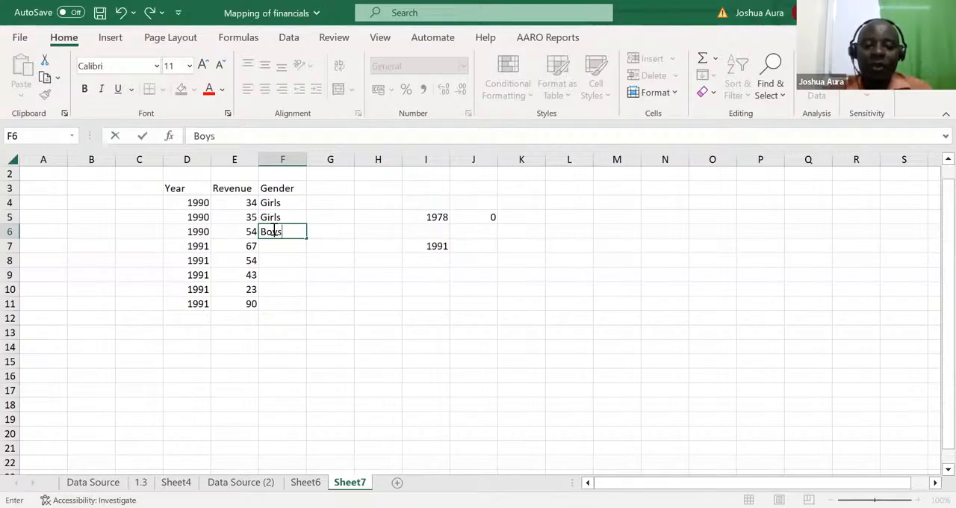
Step: Copy the Boys entry from F6 into F9, F11 and F7
click(272, 229)
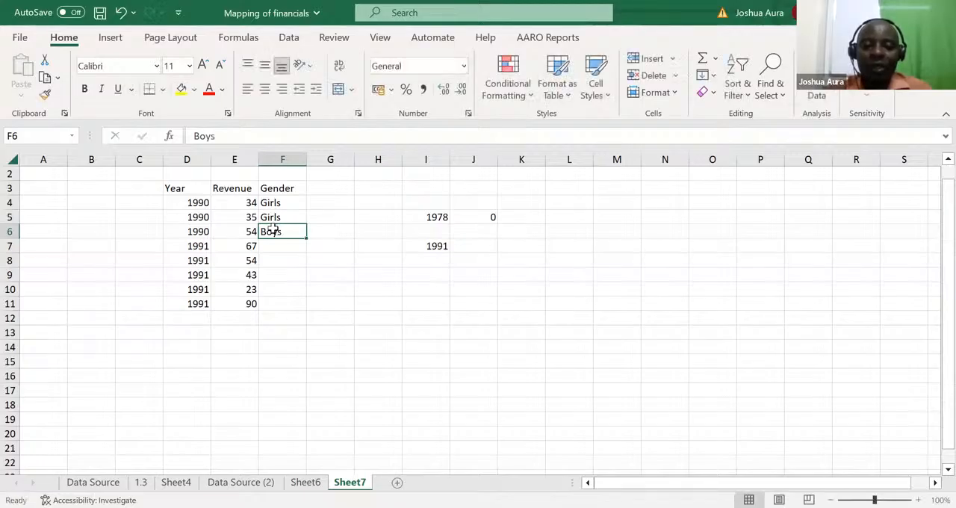
key(ctrl+c)
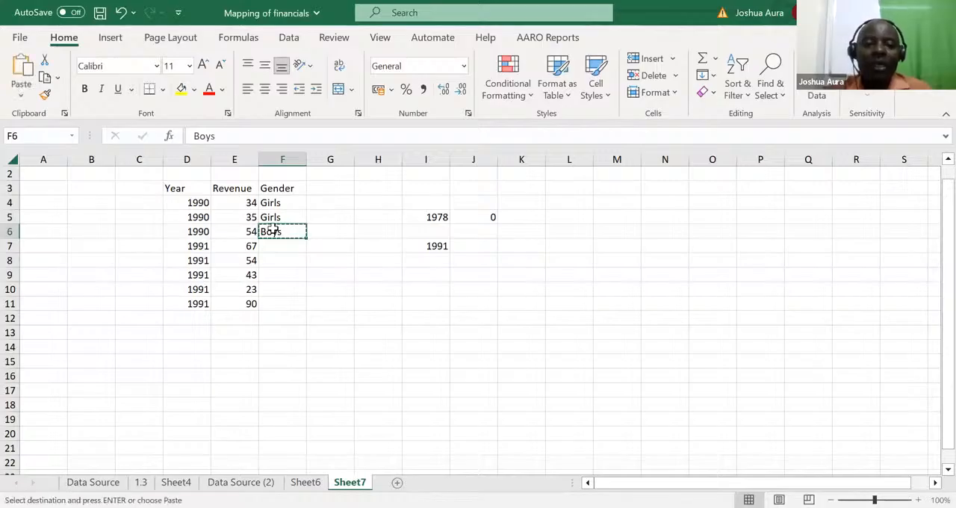
click(277, 271)
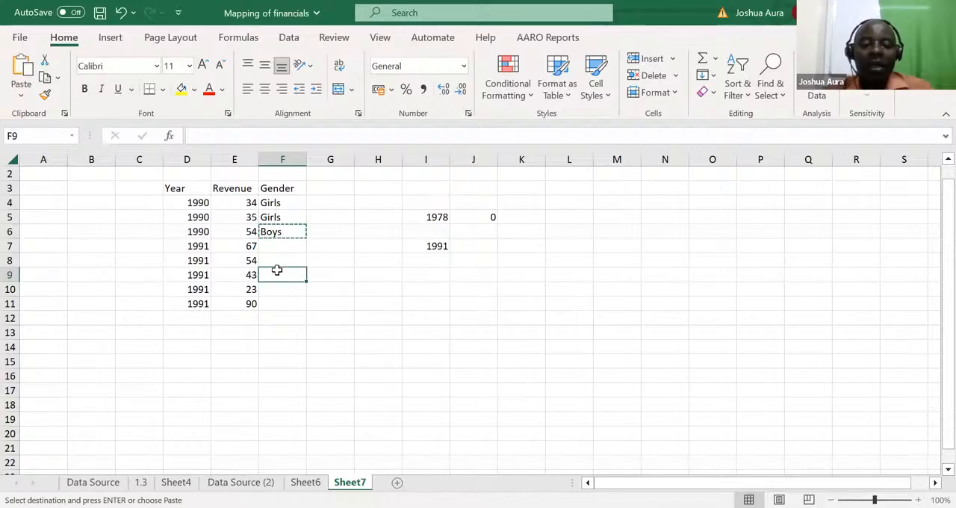
key(ctrl+v)
click(273, 304)
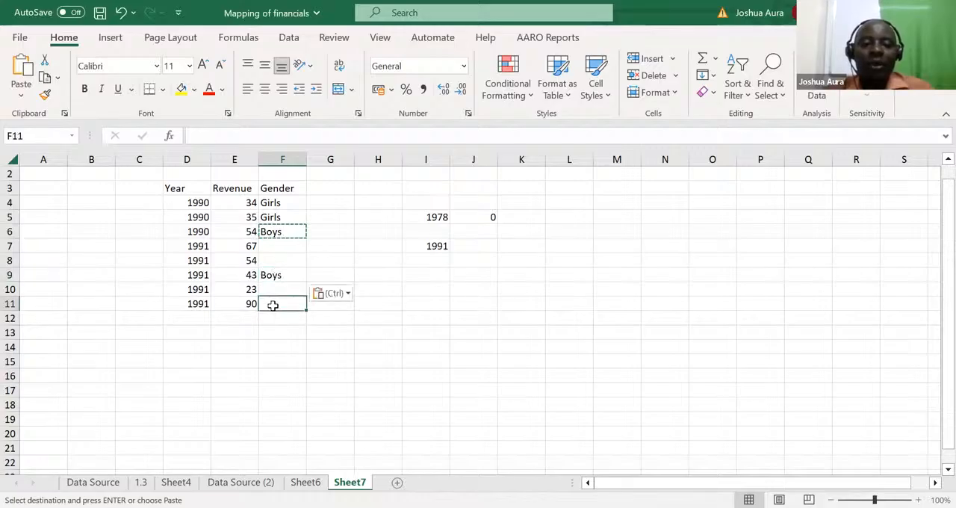
key(ctrl+v)
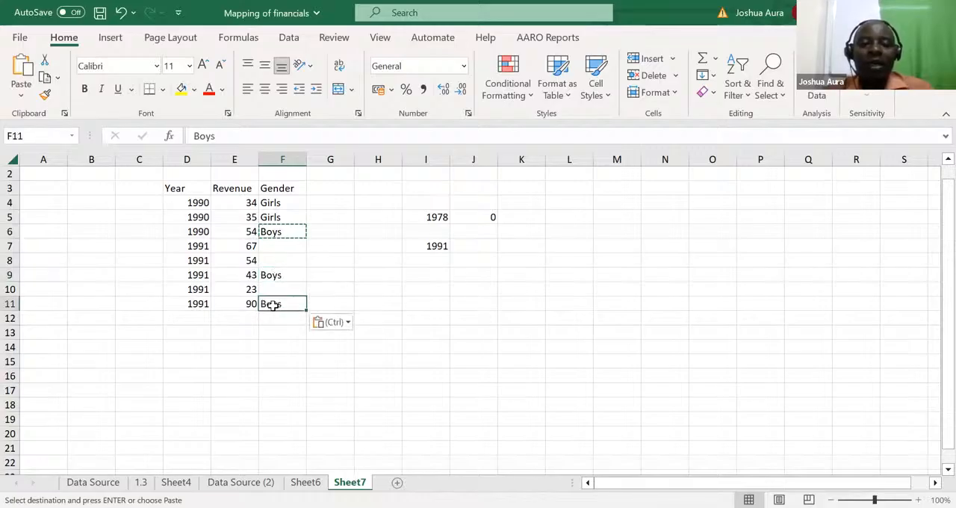
click(274, 248)
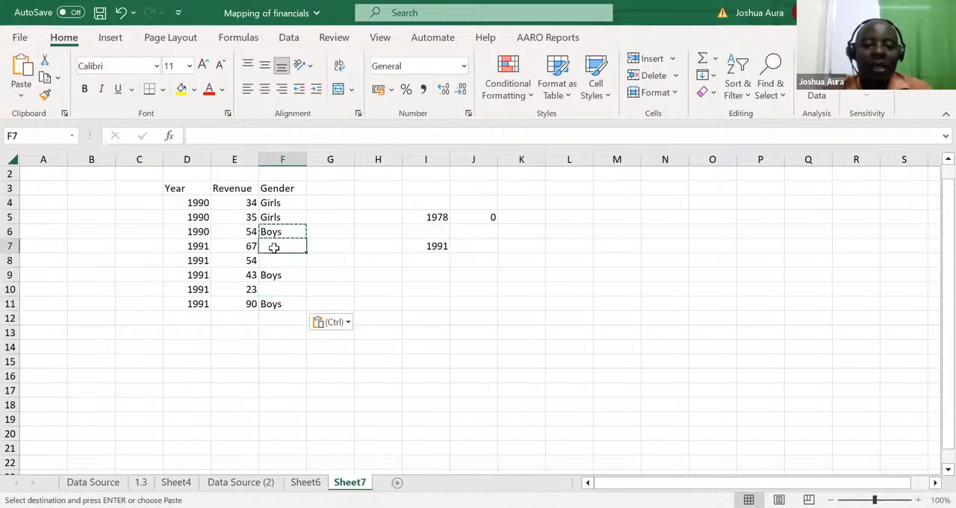
key(ctrl+v)
Step: Copy the Girls entry from F5 into the remaining empty Gender cells F8 and F10
click(277, 217)
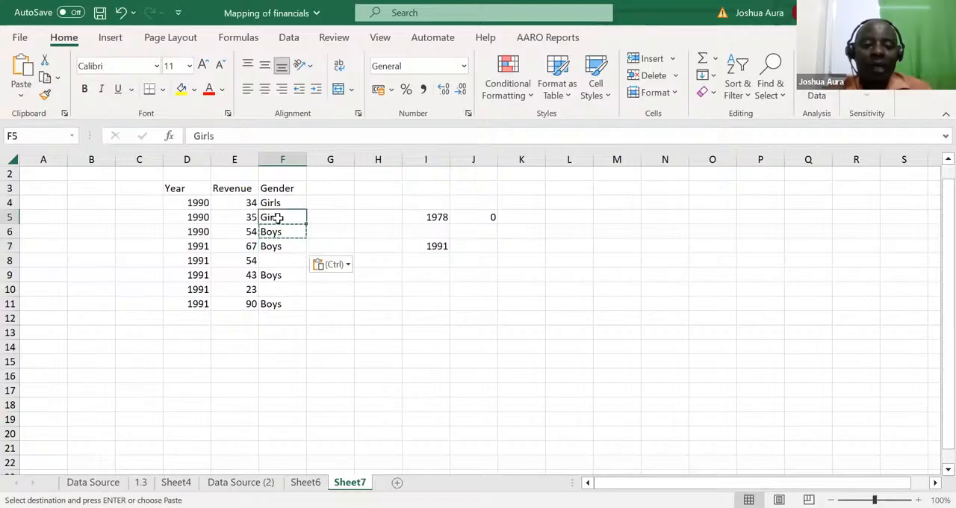
key(ctrl+c)
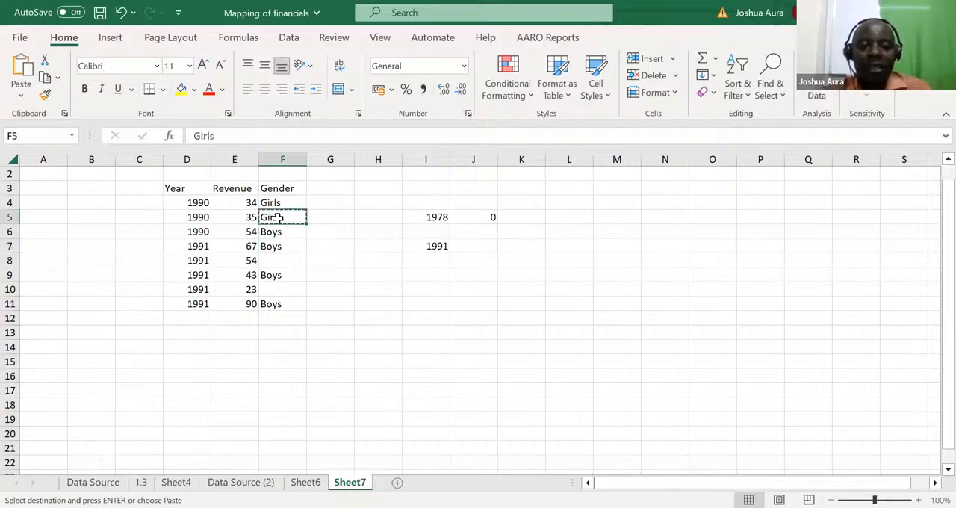
click(274, 257)
key(ctrl+v)
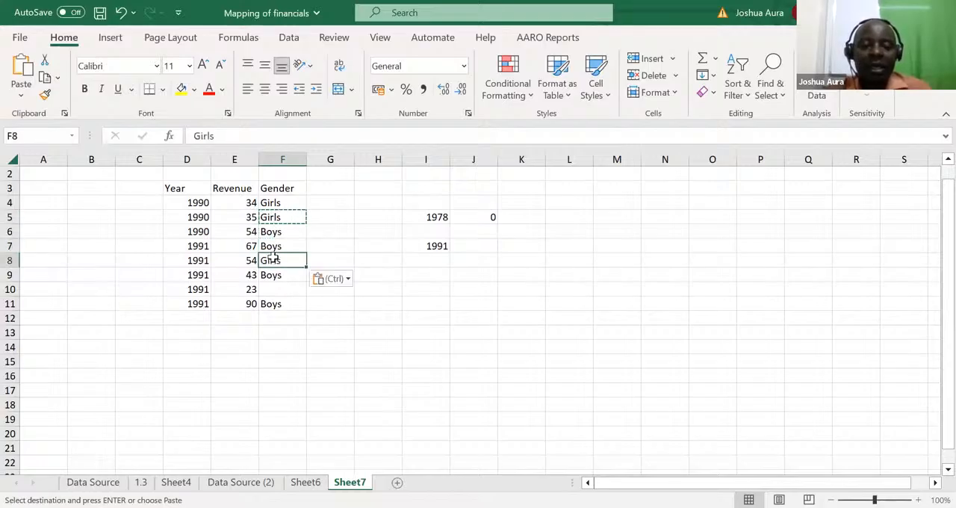
click(273, 289)
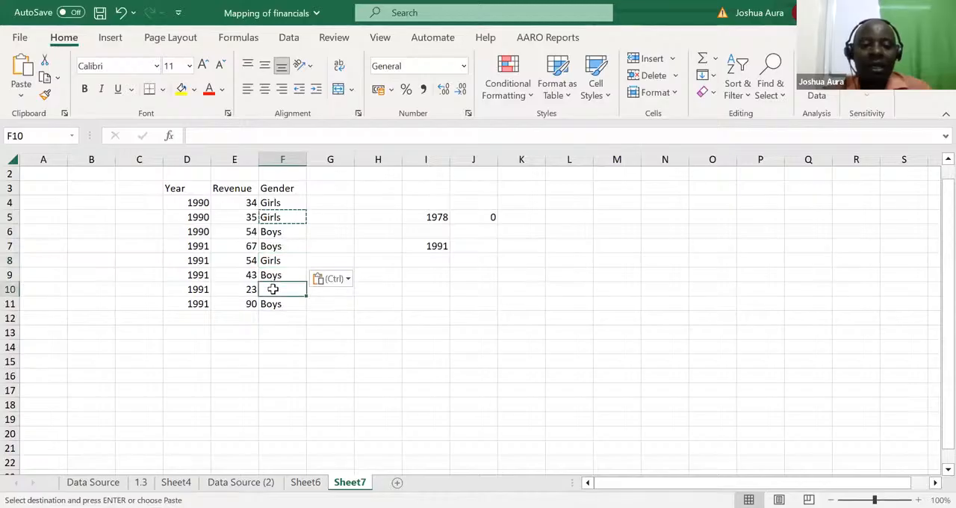
key(ctrl+v)
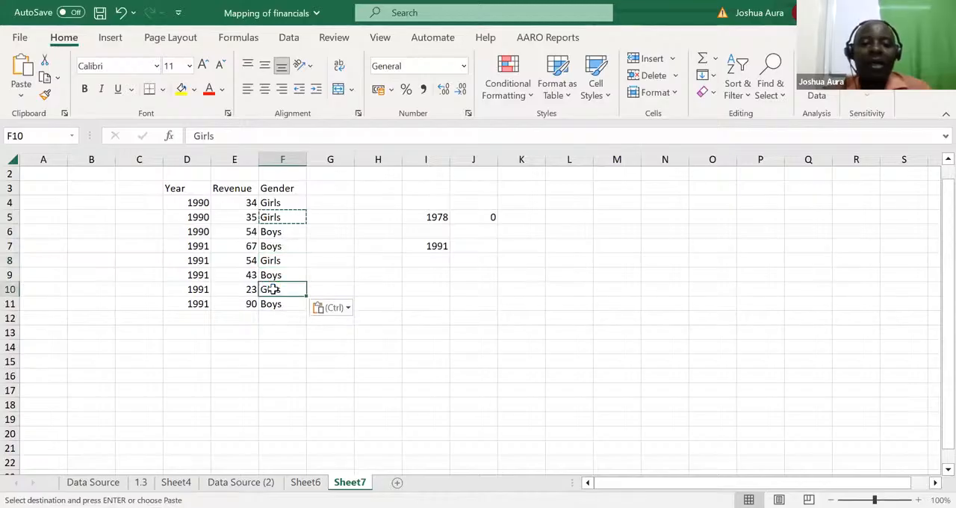
click(291, 361)
key(Escape)
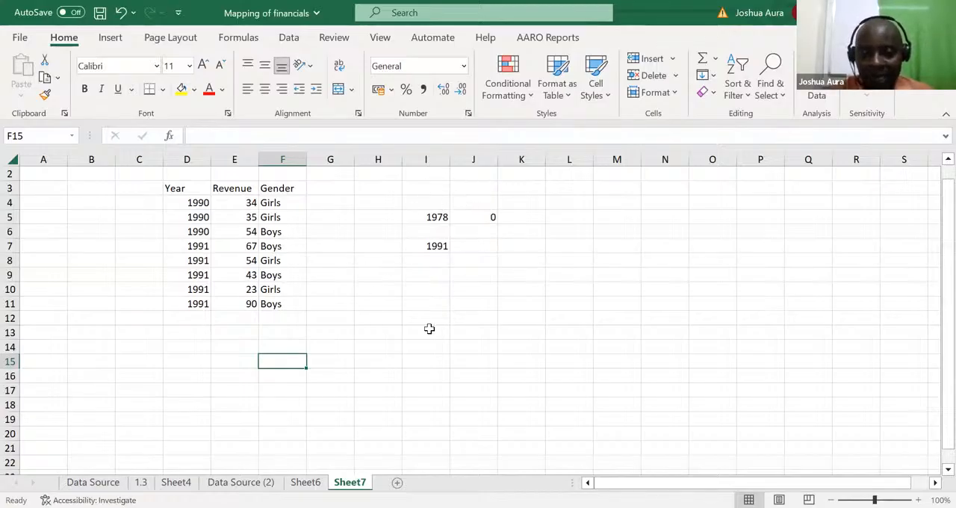
Step: Set the criterion year in I5 to 1991 and replace the formula in J5 with the gender criterion Girls
click(442, 217)
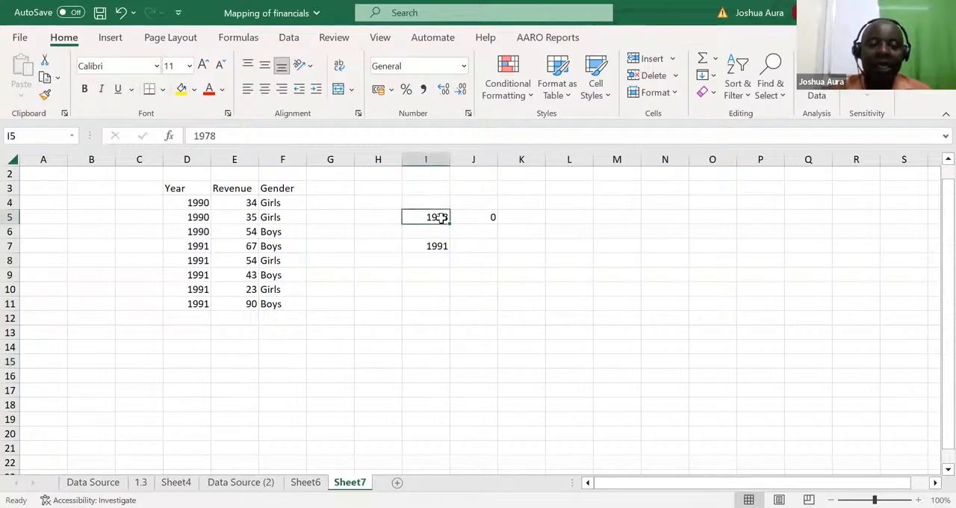
text(1991)
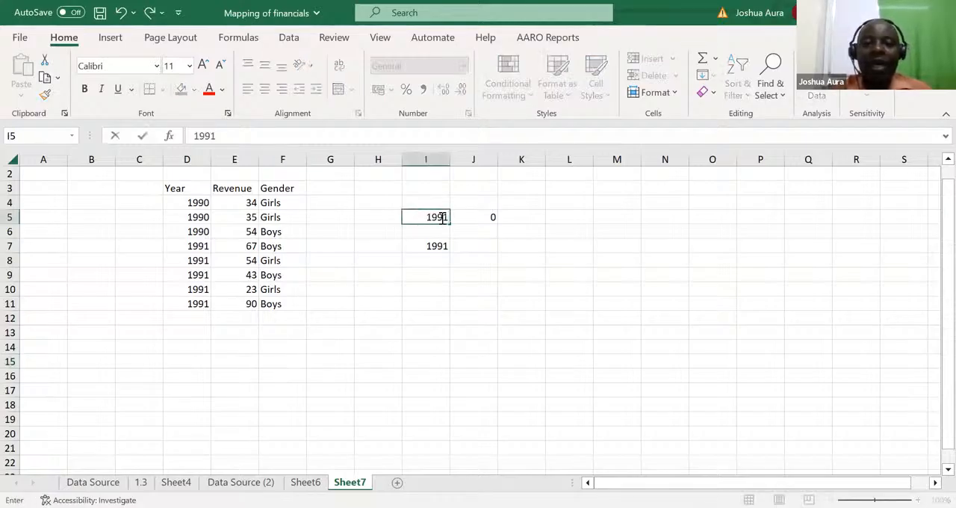
click(480, 217)
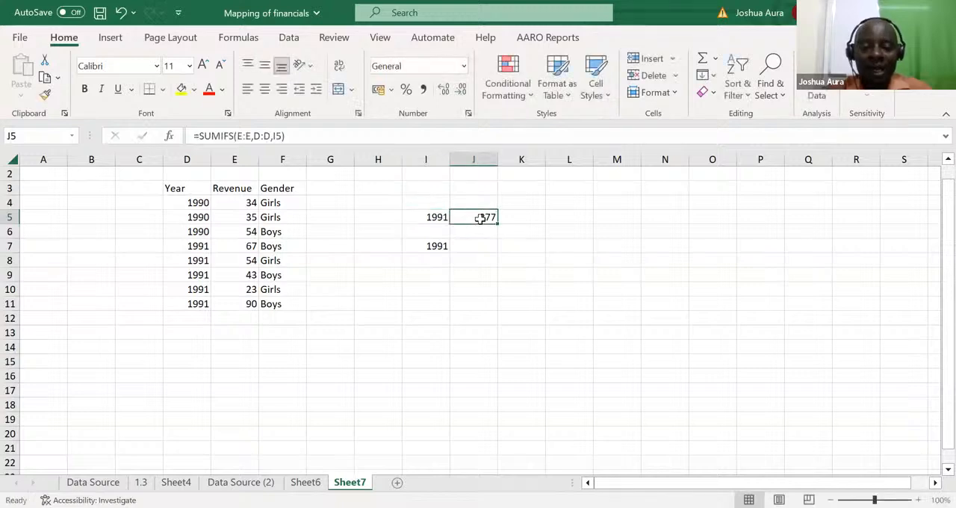
text(Gir)
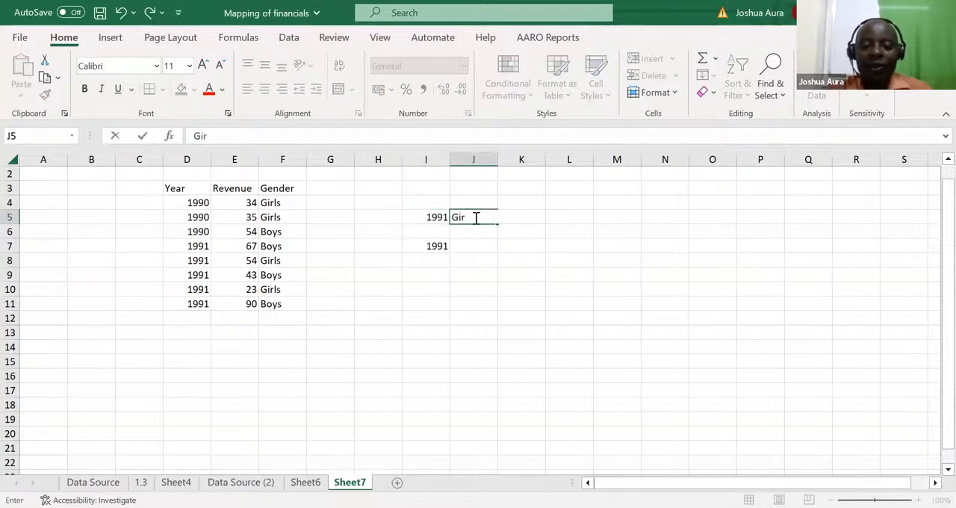
text(ls)
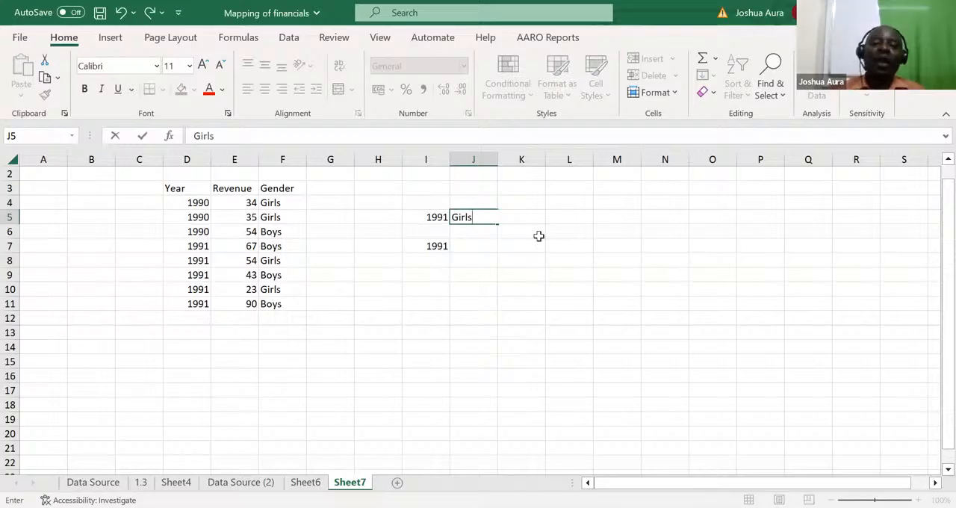
key(F2)
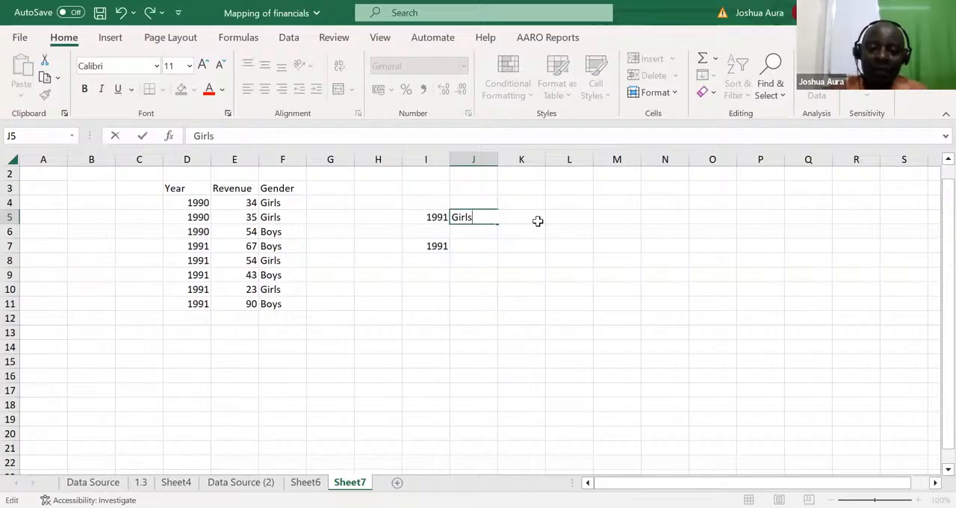
click(525, 268)
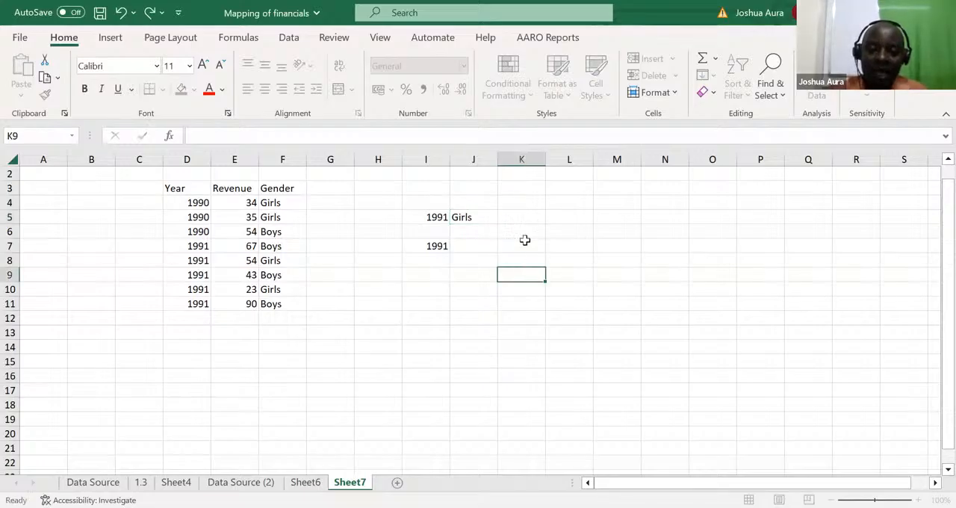
Step: Add the heading Total in K4 above the result cell
click(521, 200)
text(To)
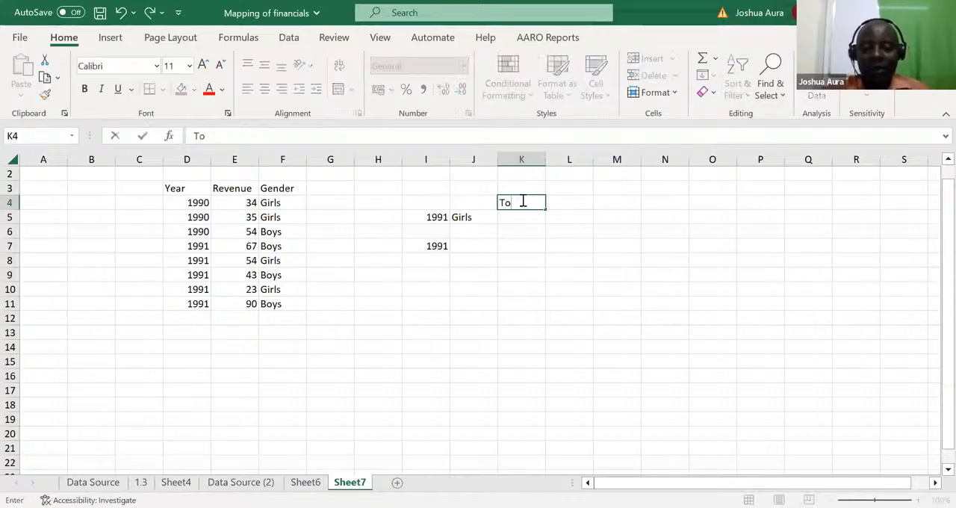
text(tal)
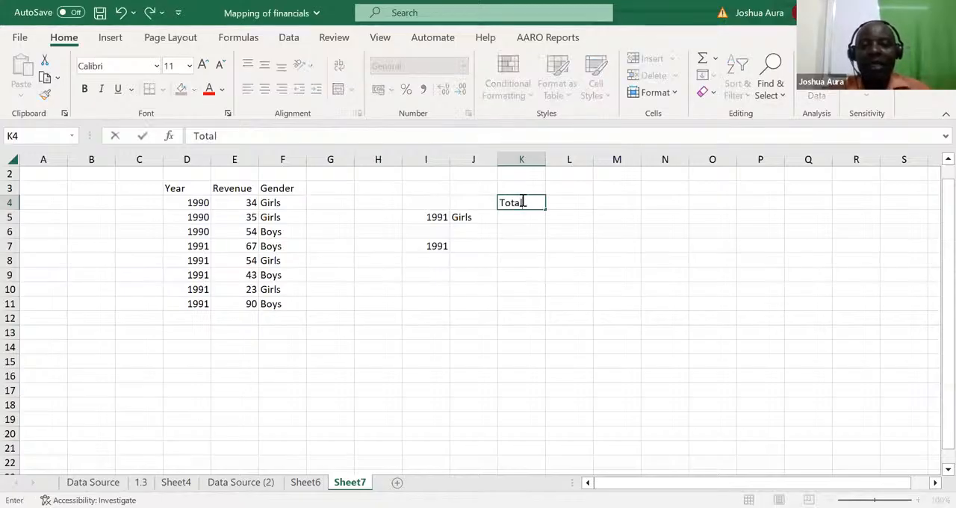
click(525, 329)
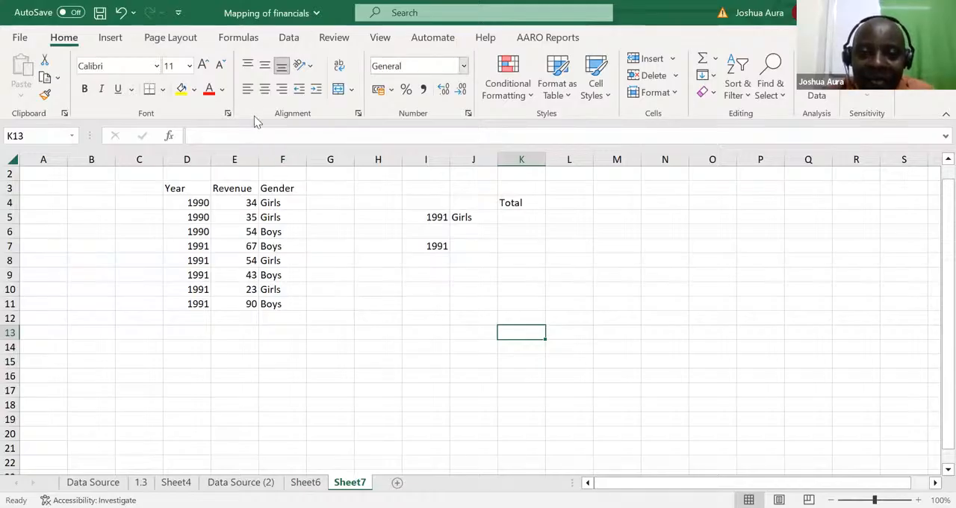
key(alt+Tab)
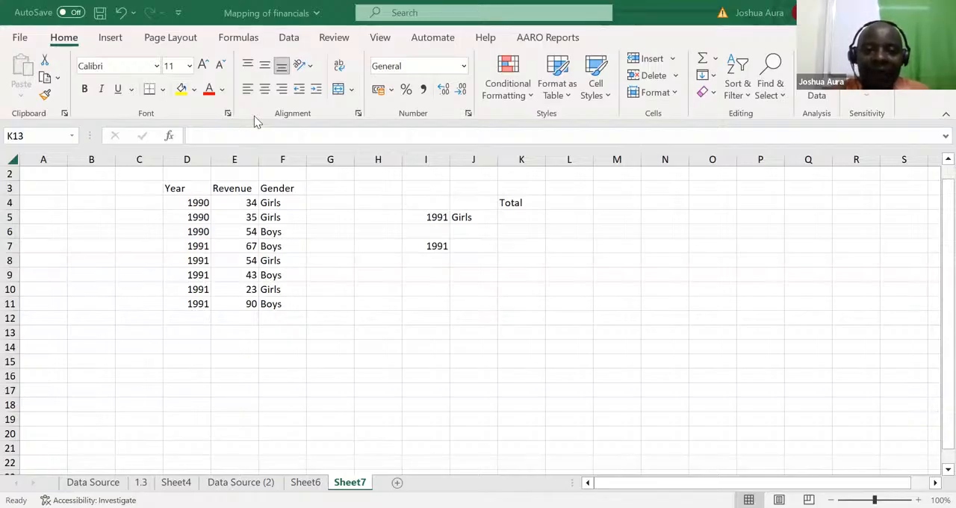
Step: Start a SUMIFS formula in K5 with column E as the sum range and column D matched against the year in I5
click(509, 216)
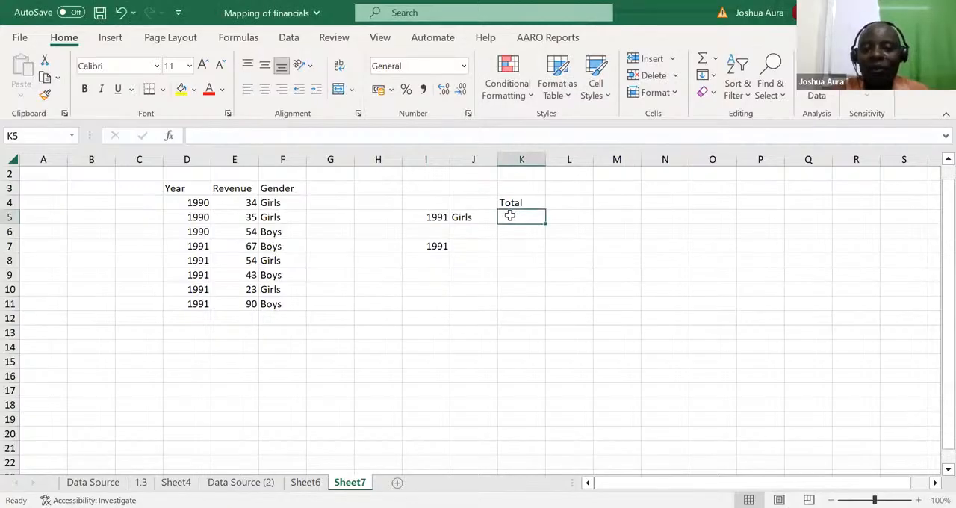
text(=)
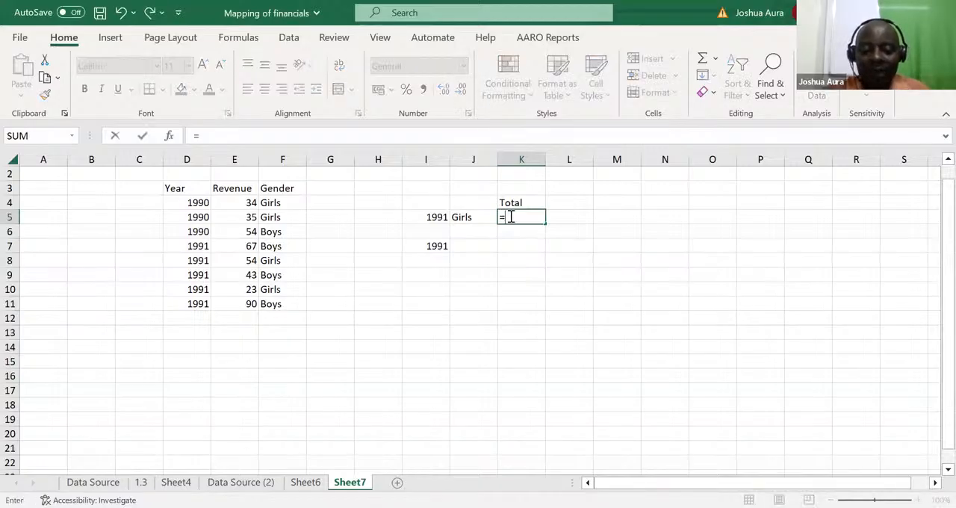
text(sumifs)
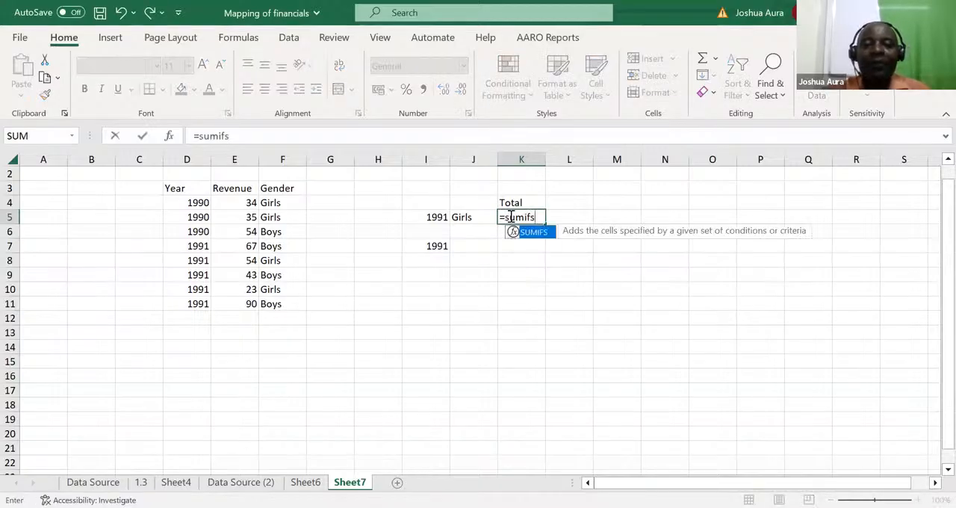
key(Tab)
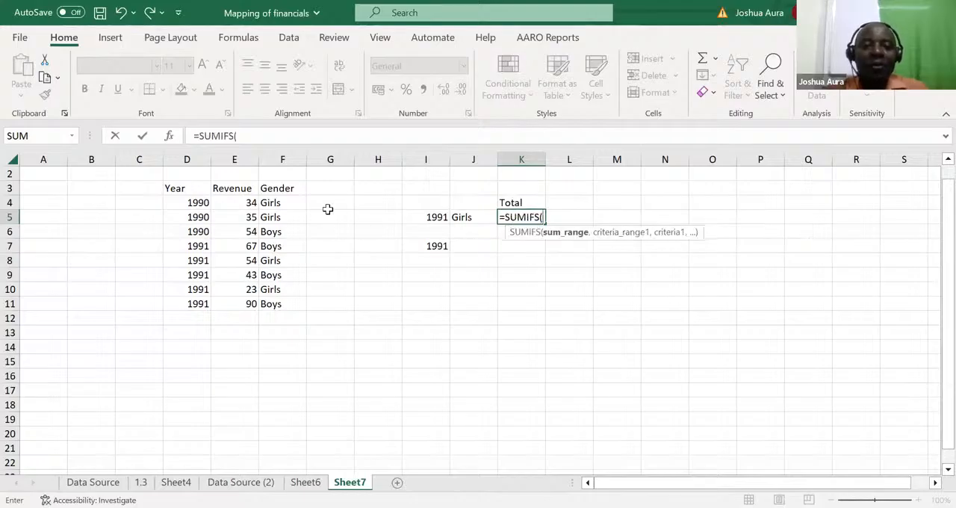
click(236, 159)
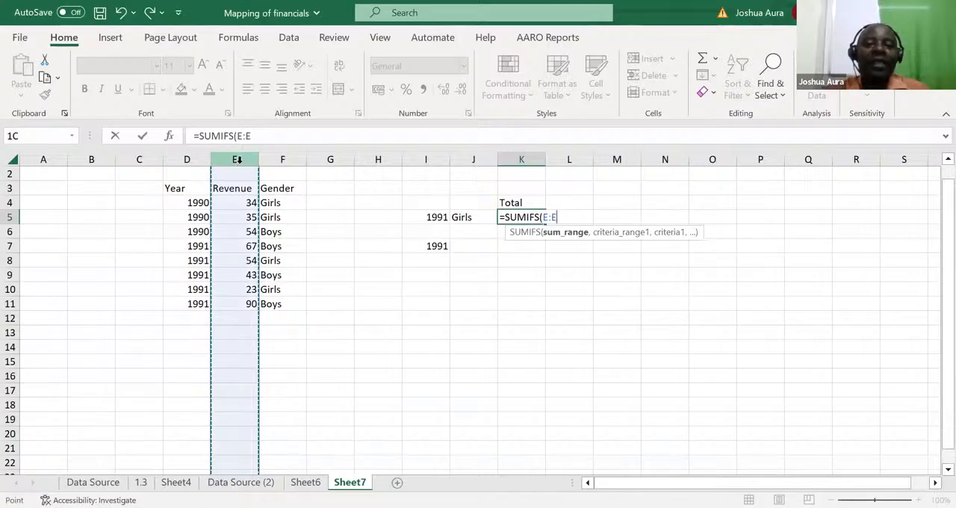
text(,)
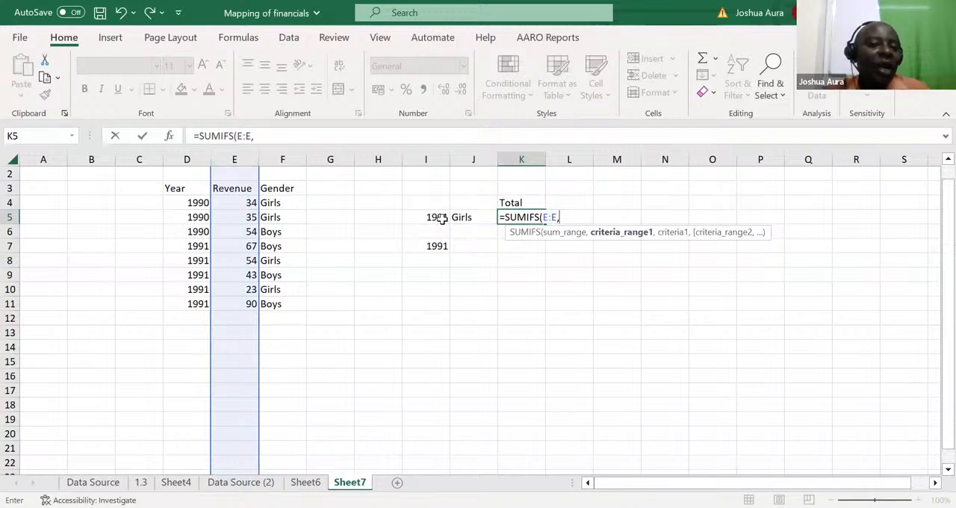
click(191, 158)
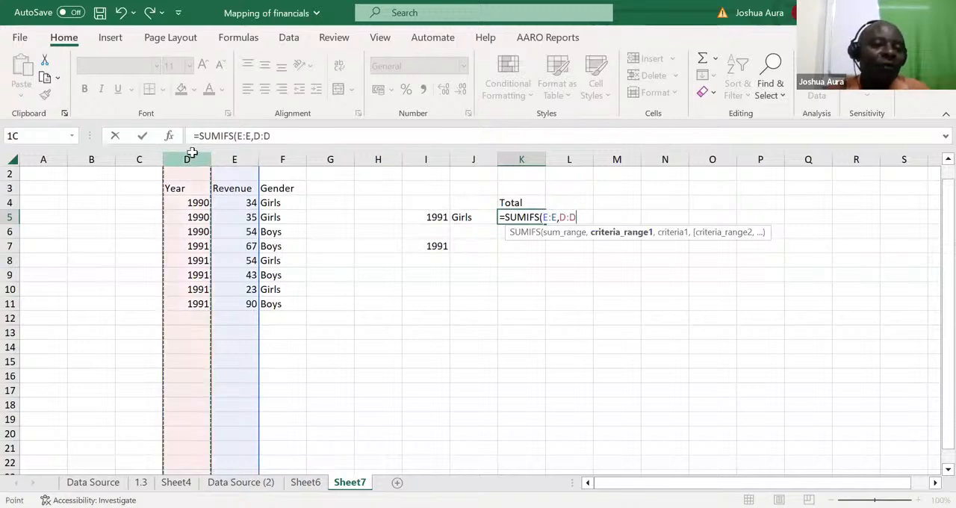
text(,)
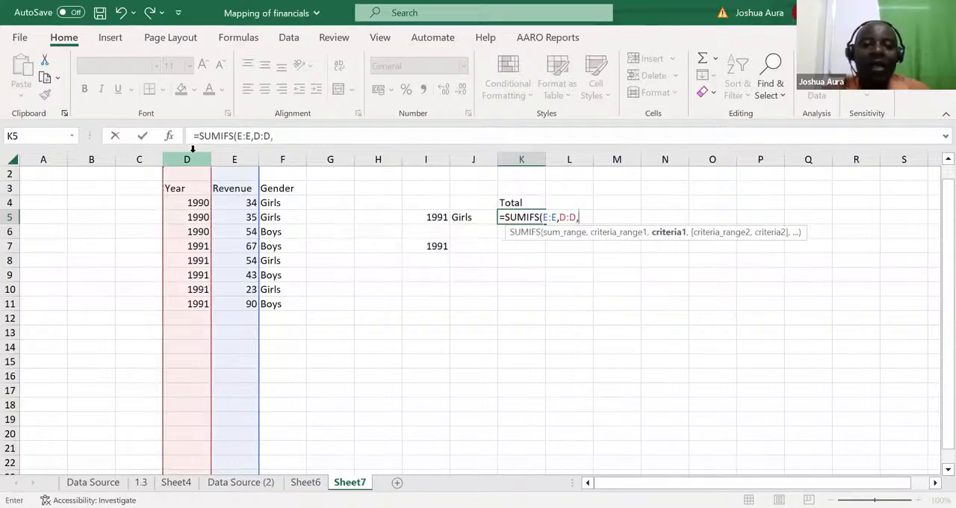
click(433, 216)
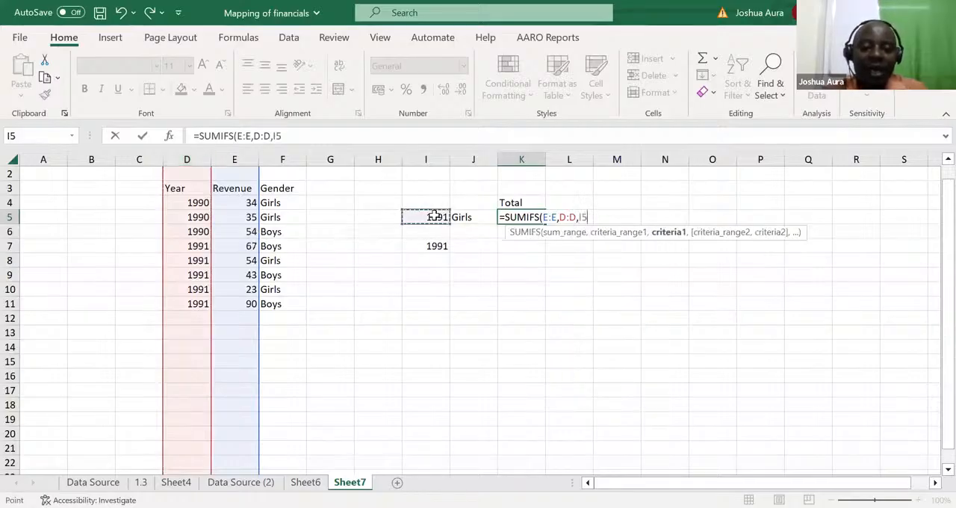
Step: Complete the K5 SUMIFS formula with a second condition matching column F against the gender in J5
text(,)
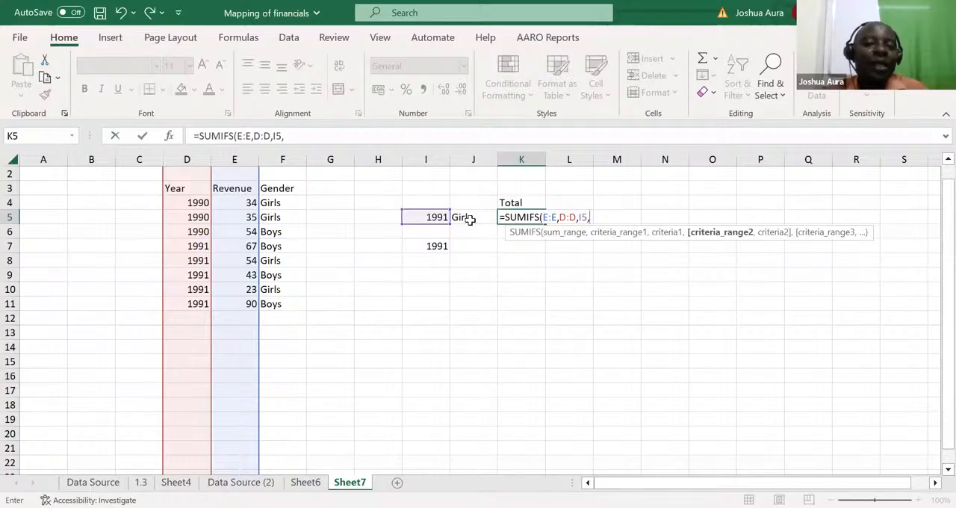
click(276, 155)
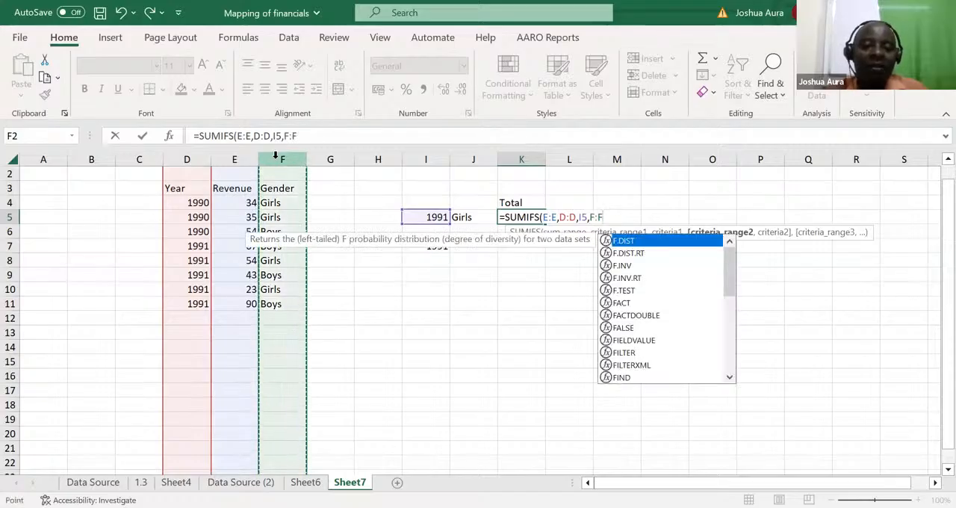
text(,)
click(466, 217)
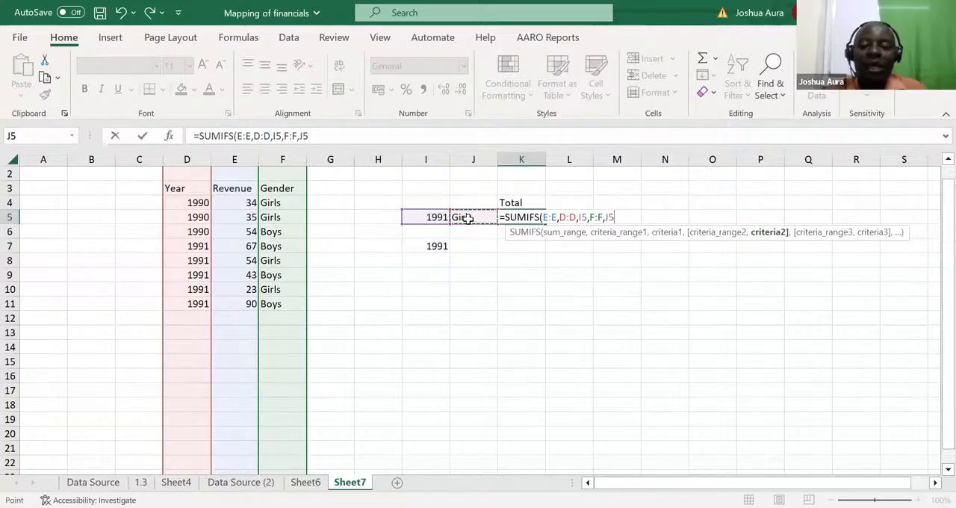
key(ctrl+Return)
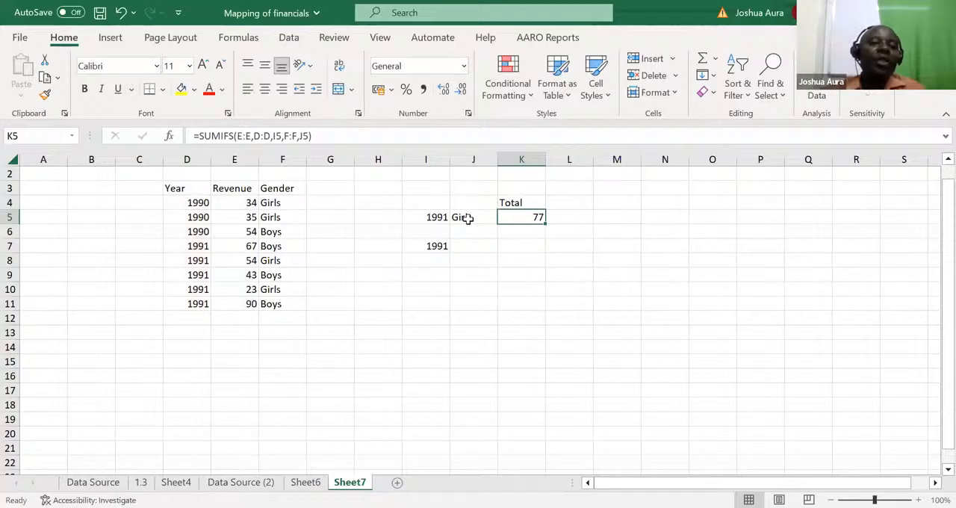
Step: Change the SUMIFS criteria to the gender boys in J5 and the year 1990 in I5
click(470, 217)
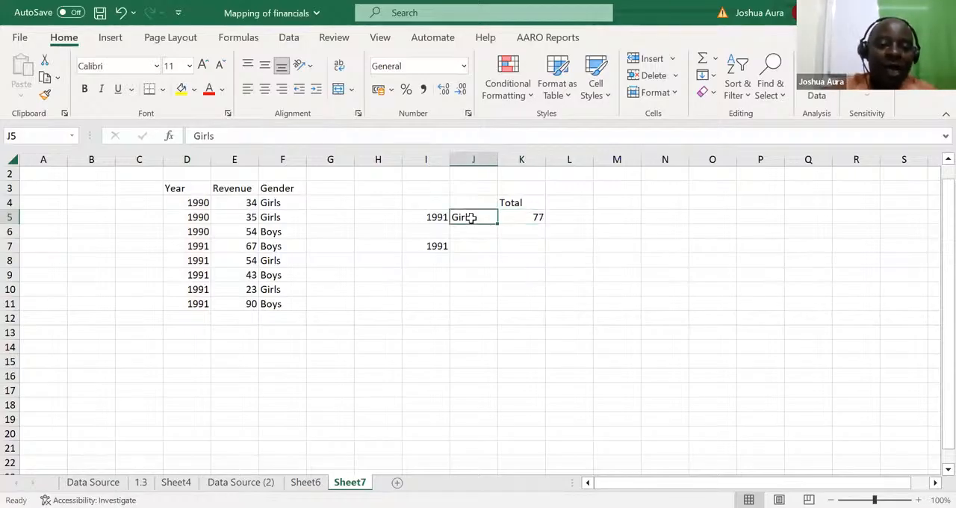
text(boys)
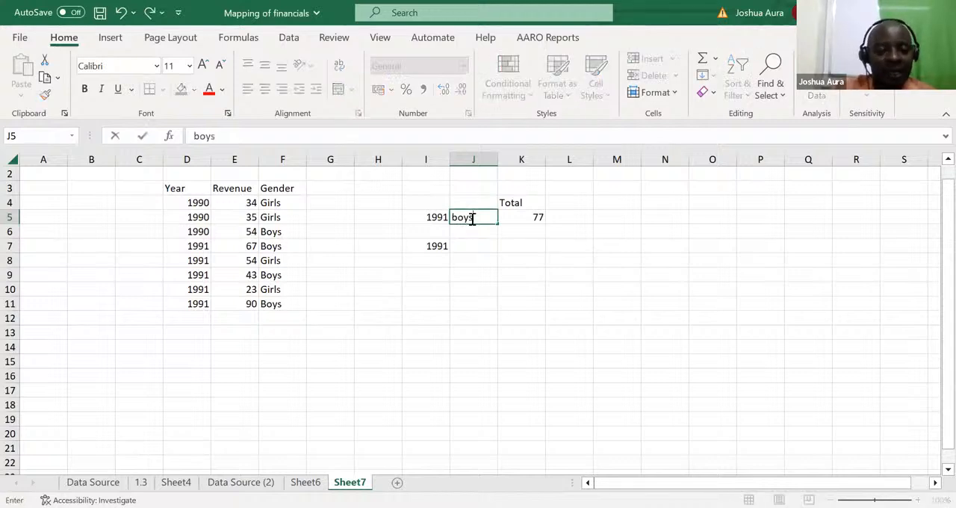
key(Return)
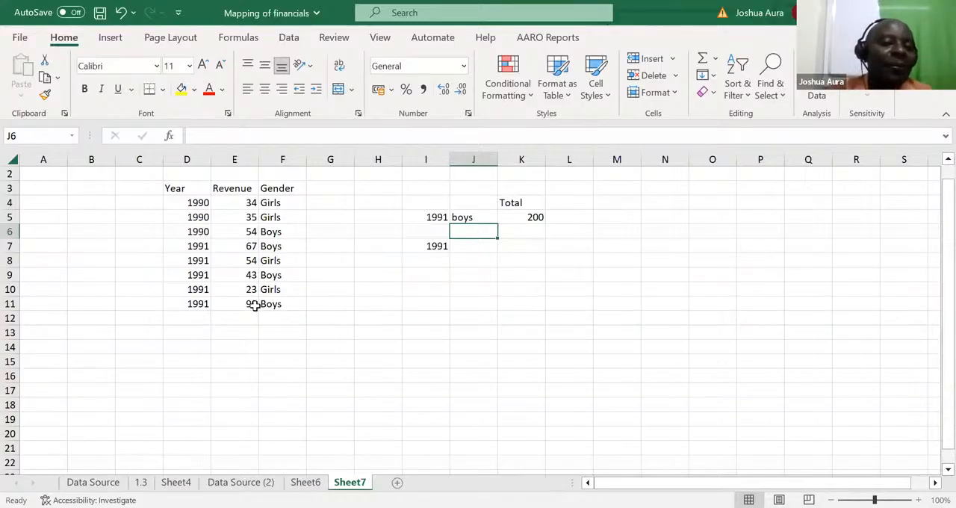
click(440, 222)
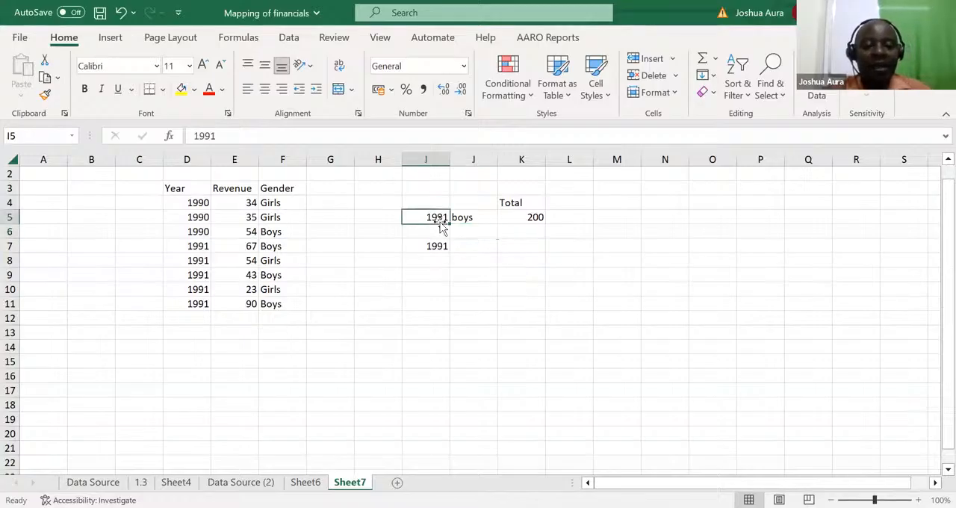
text(1990)
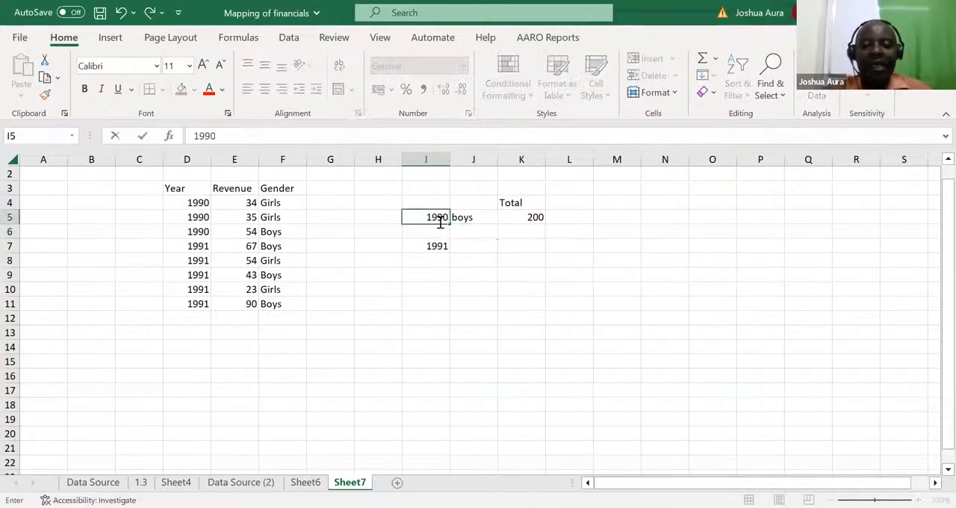
key(Return)
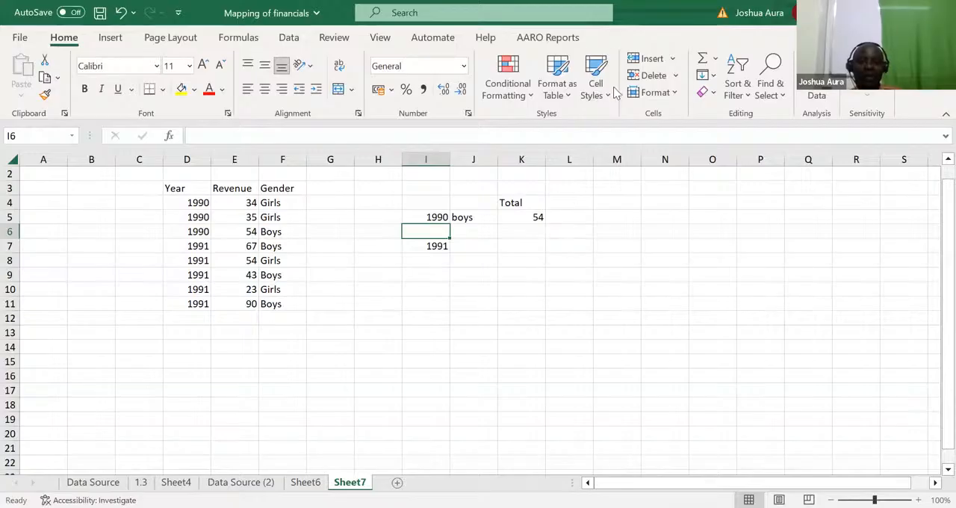
click(584, 61)
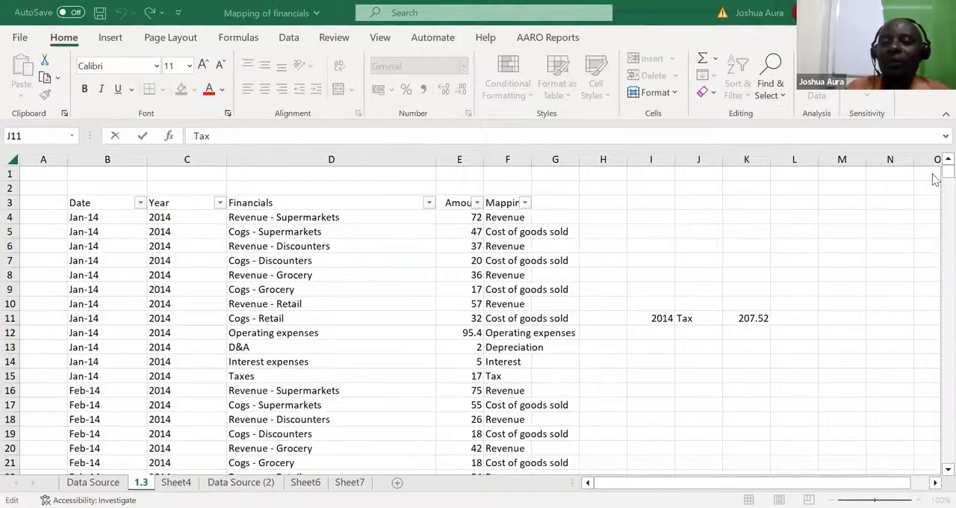
click(932, 391)
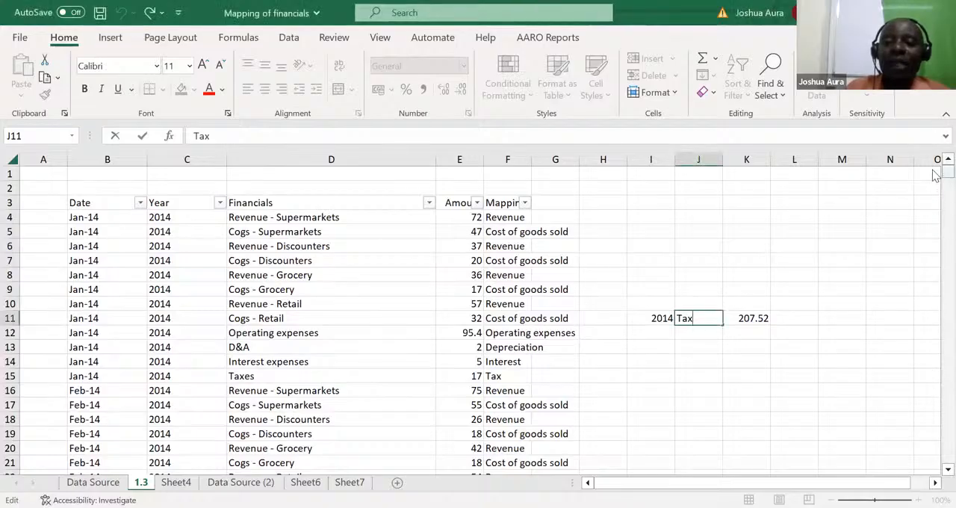
drag(935, 171, 935, 123)
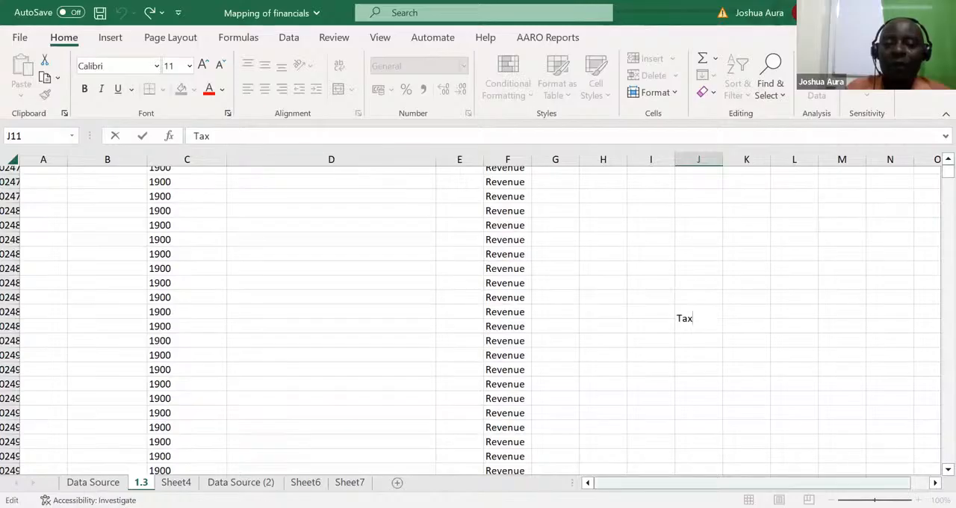
drag(747, 483, 747, 483)
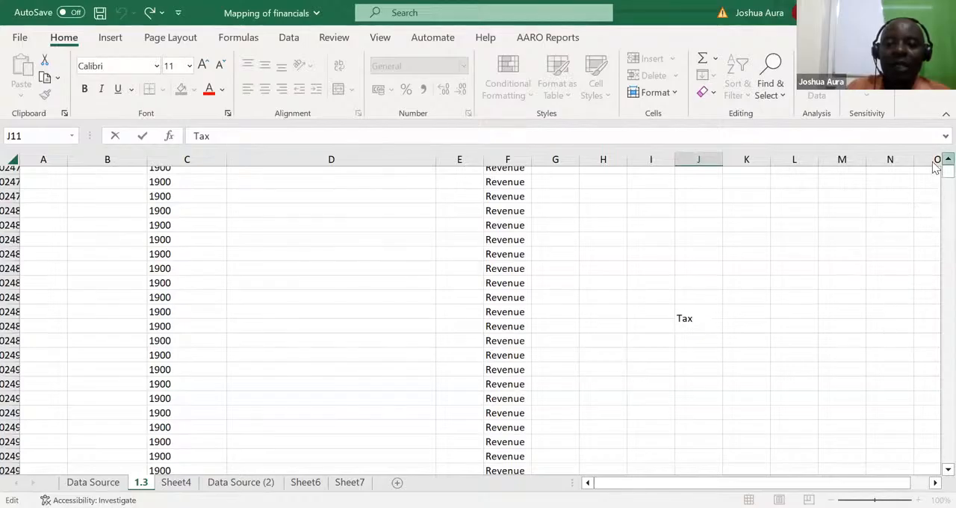
key(Escape)
click(706, 203)
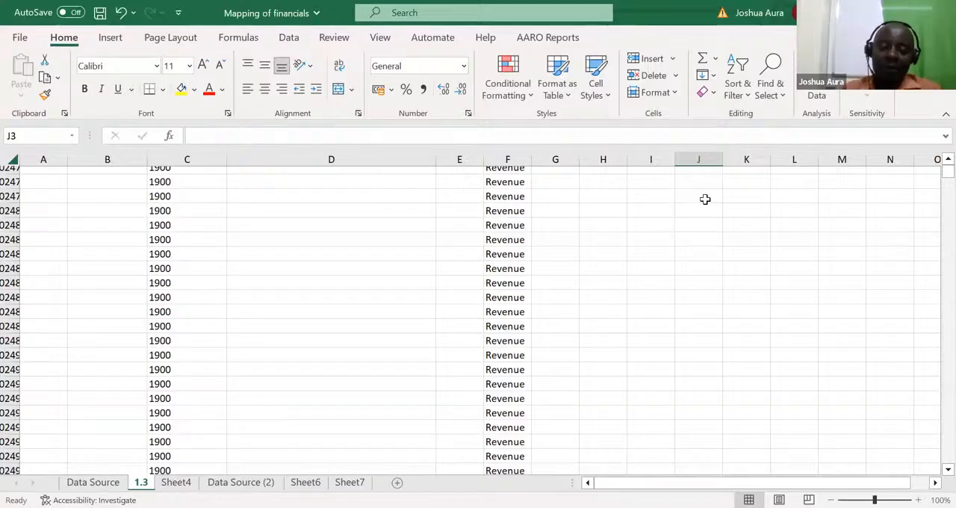
double_click(705, 200)
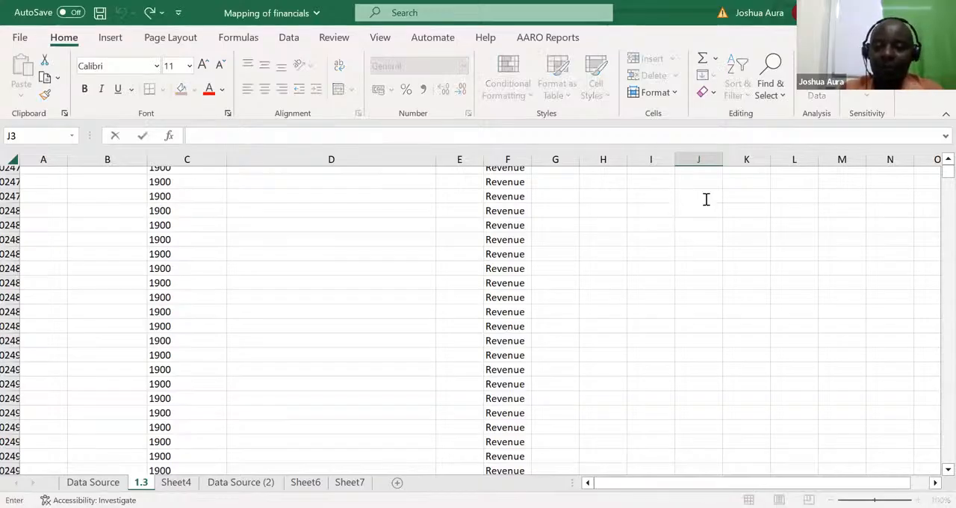
key(Up)
key(Up)
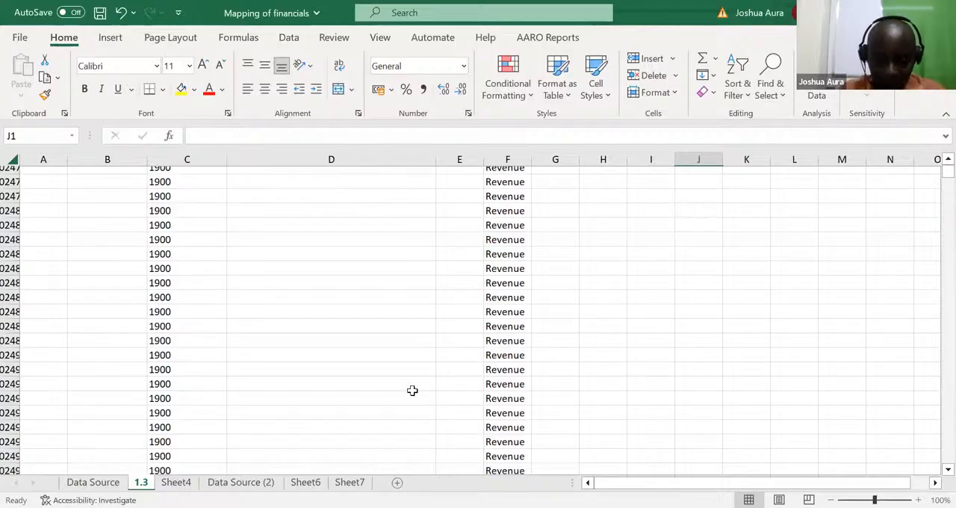
Step: On the Data Source (2) sheet, enter the criteria 2014 in J8 and Revenue in K8
click(240, 483)
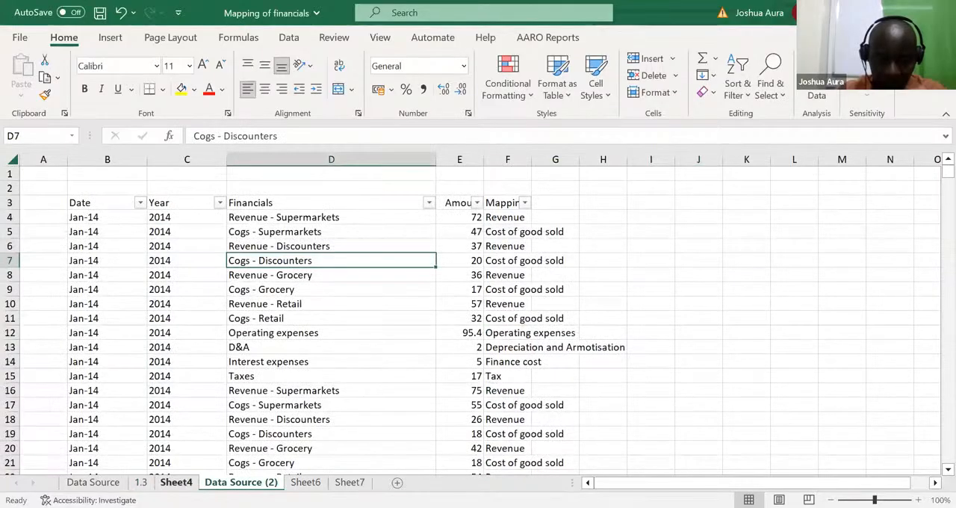
click(176, 482)
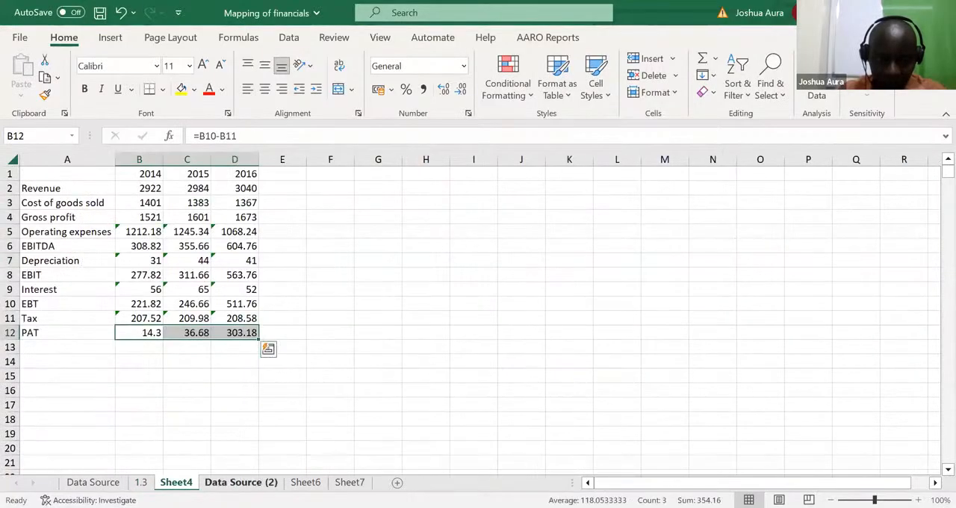
key(ctrl+Page_Down)
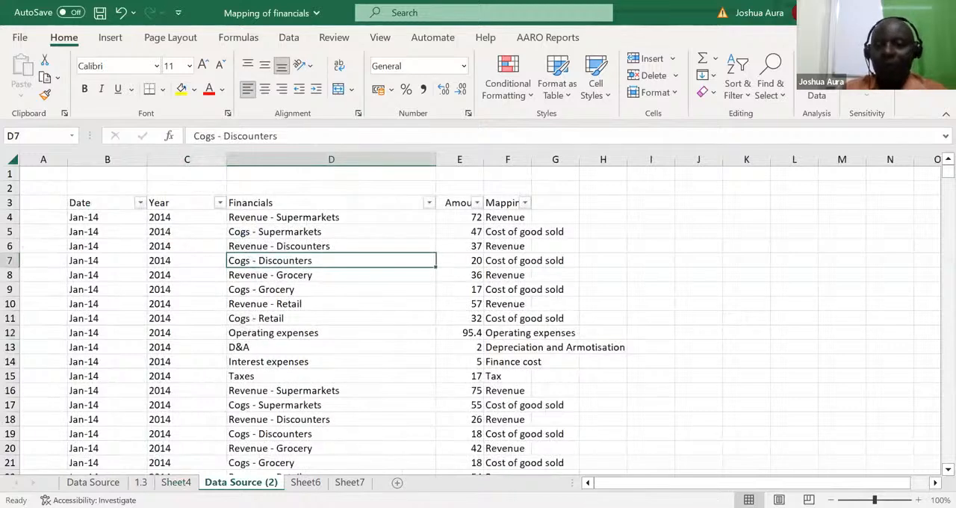
click(706, 274)
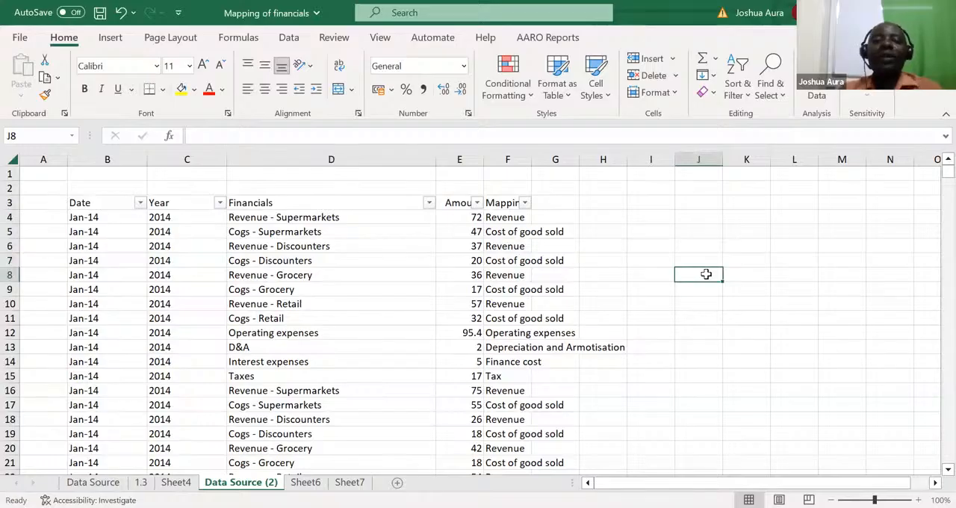
text(2014)
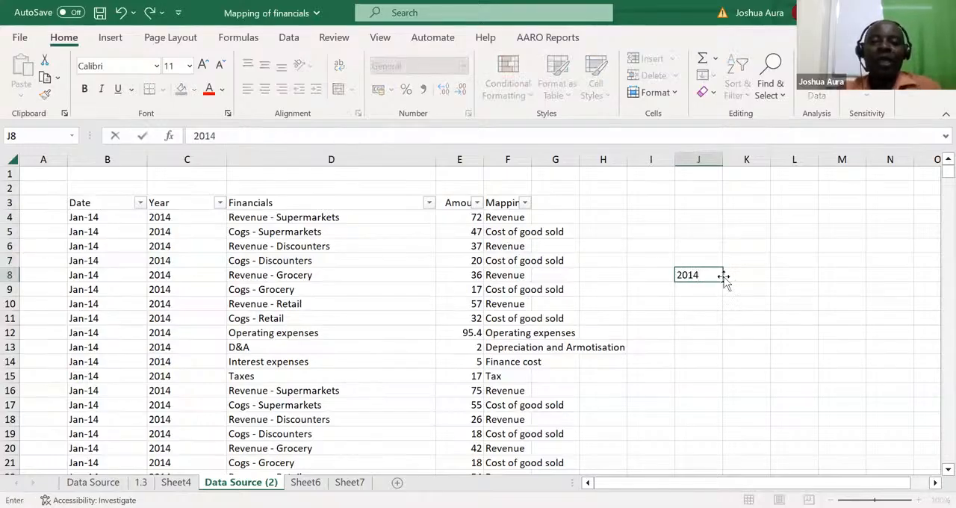
click(733, 274)
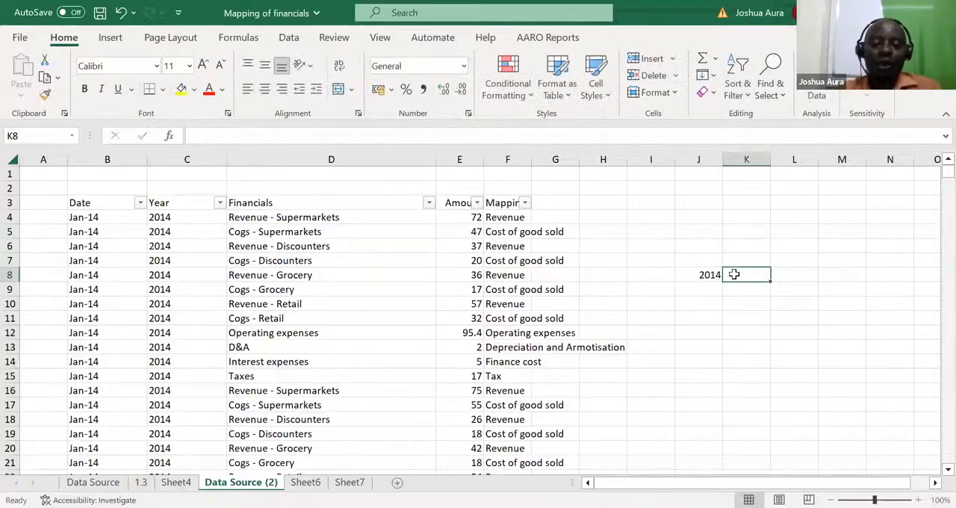
text(Rev)
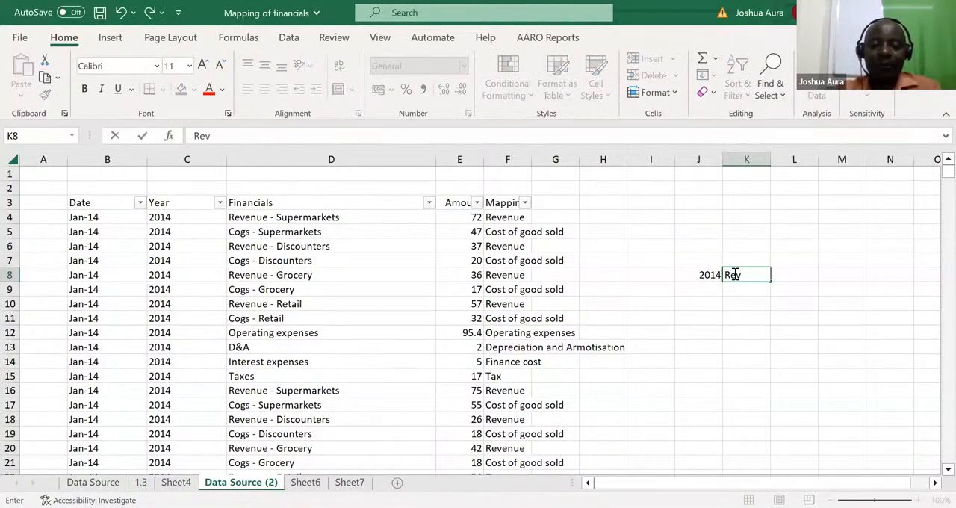
text(enue)
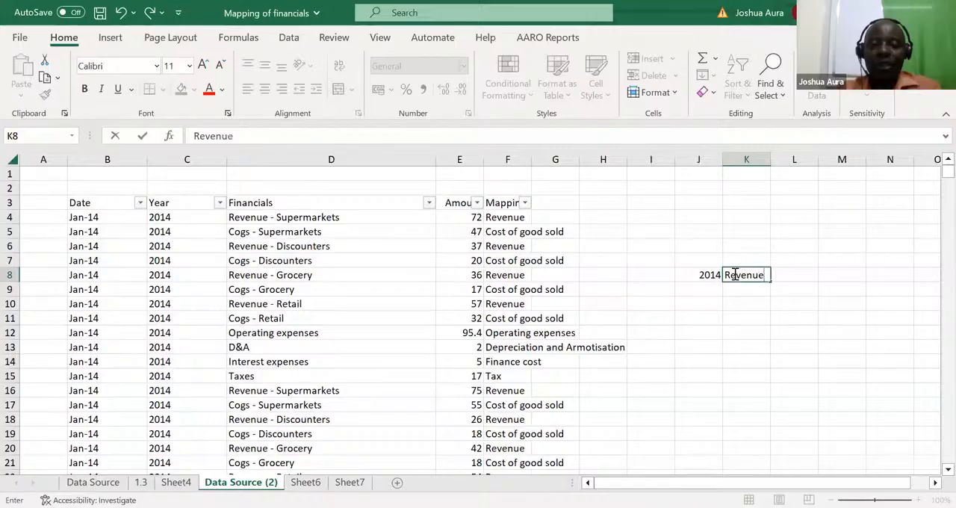
Step: Start a SUMIFS formula in L8 with column E as the sum range and column C matched against the year in J8
click(791, 274)
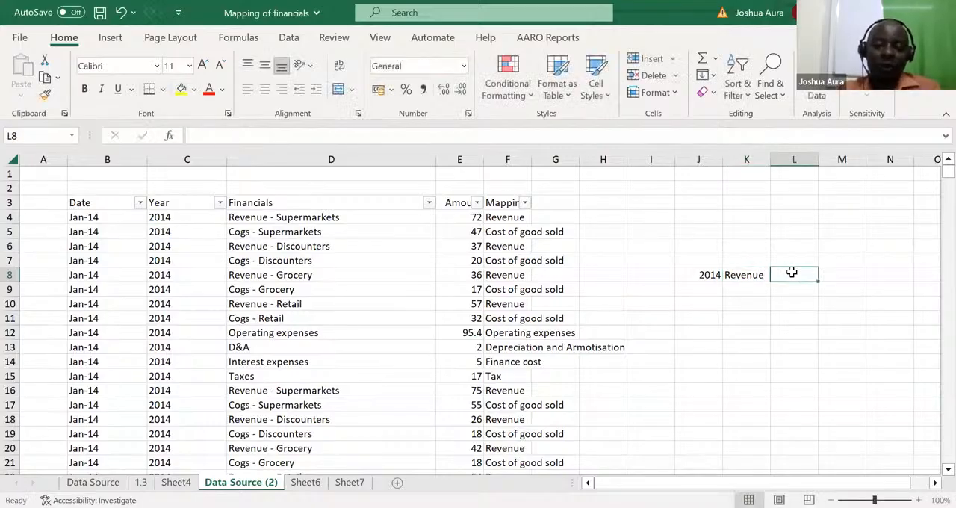
text(=)
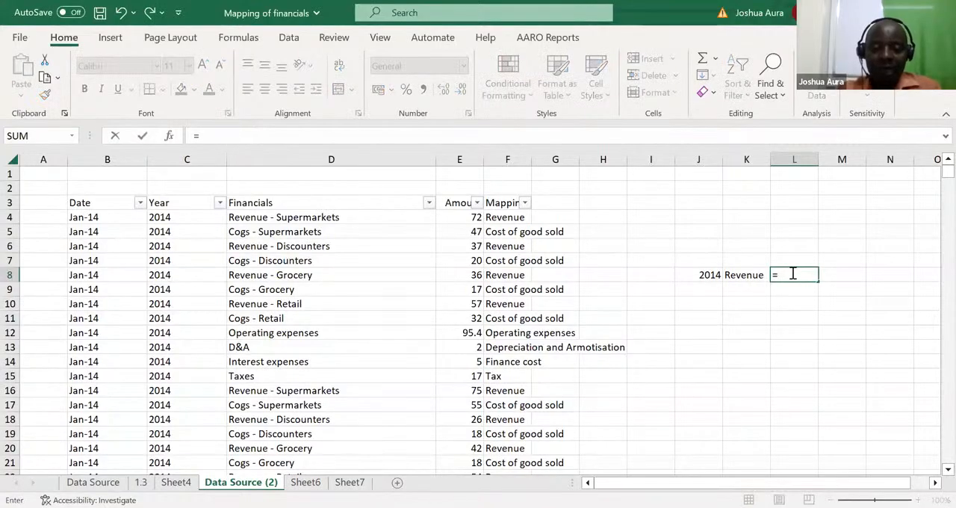
text(sumifs)
key(Tab)
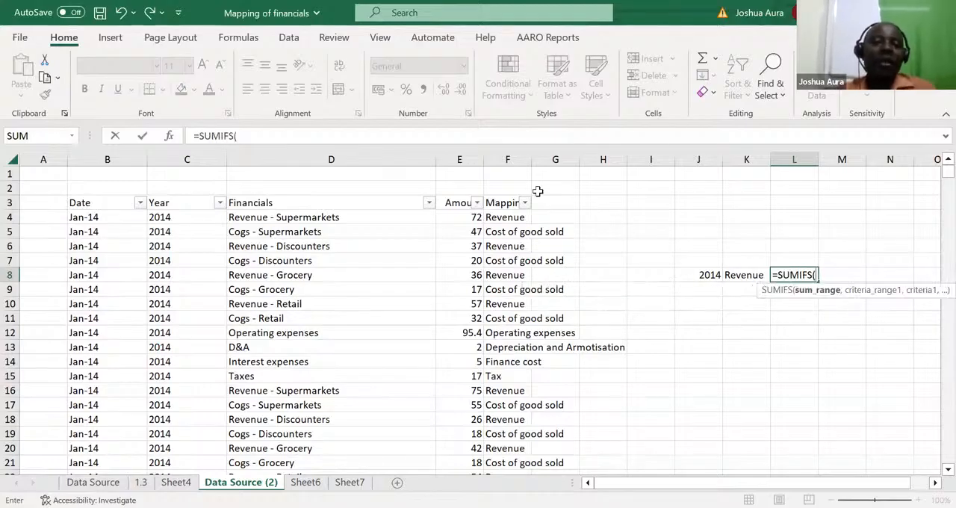
click(460, 159)
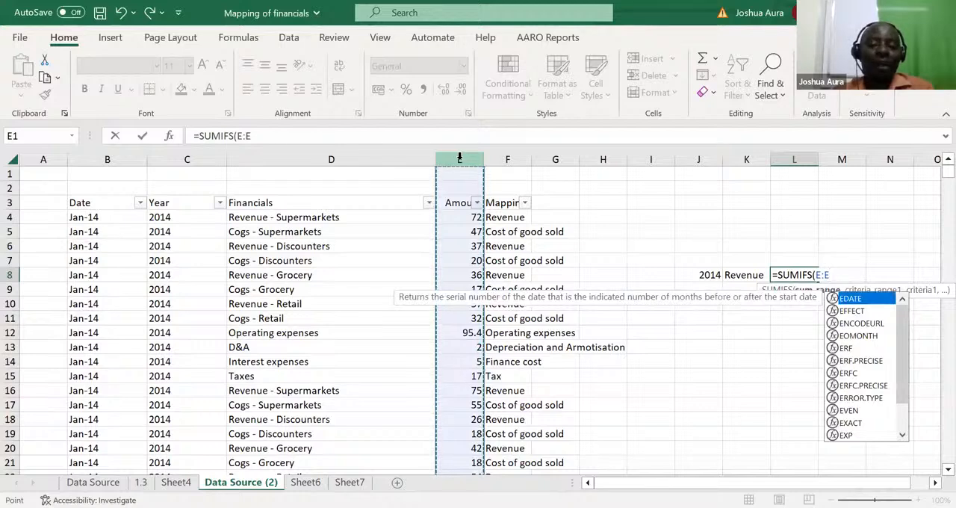
text(,)
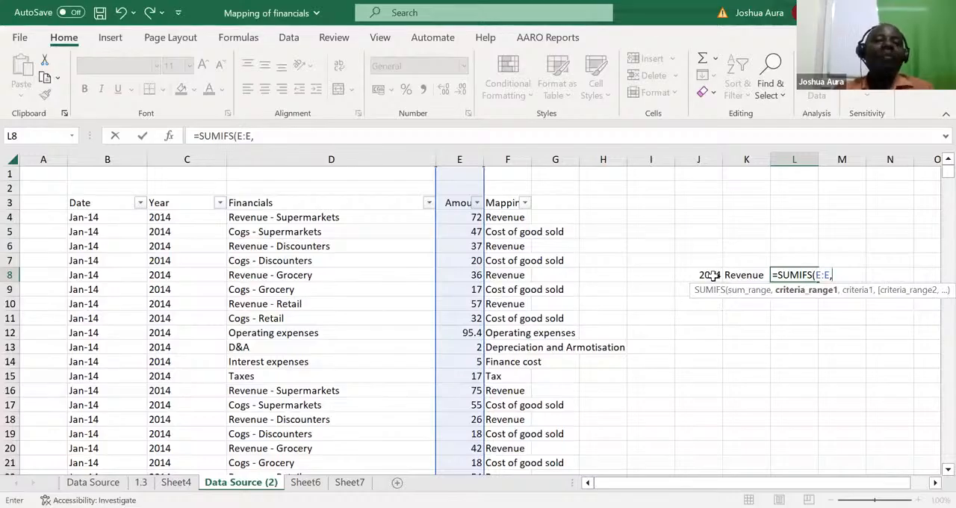
click(183, 156)
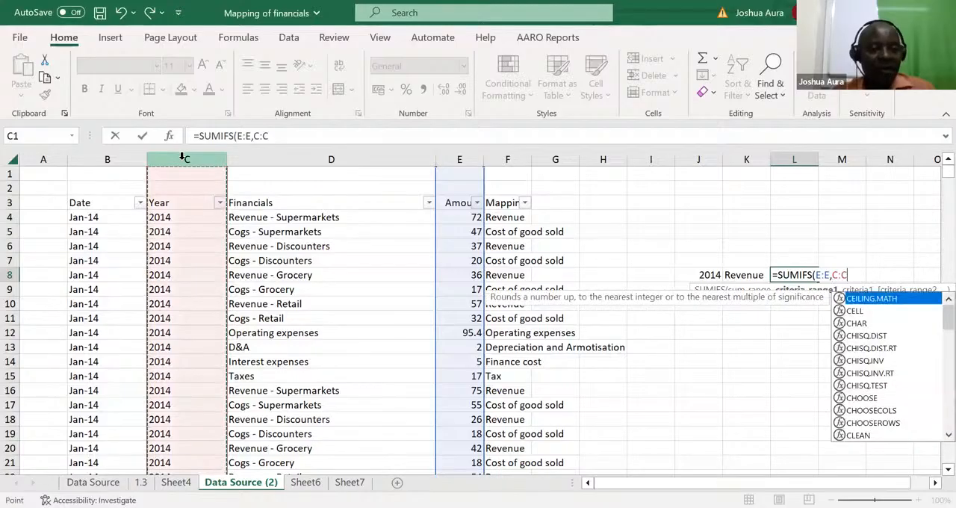
text(,)
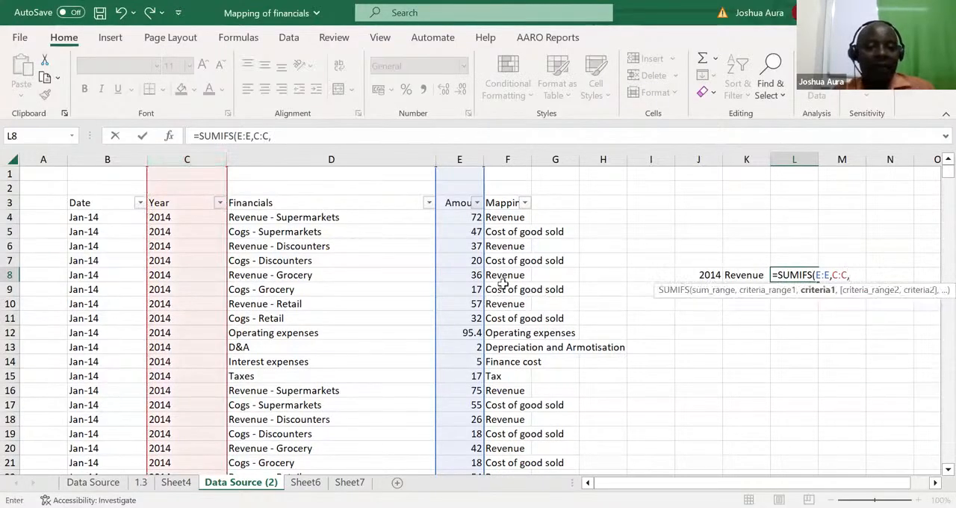
click(709, 275)
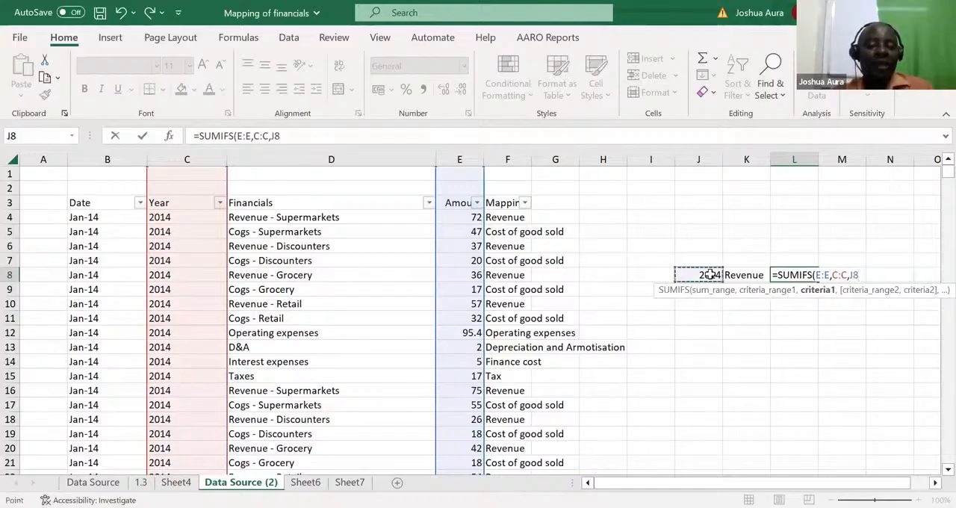
Step: Complete the L8 SUMIFS formula with a second condition matching column F against the category in K8
text(,)
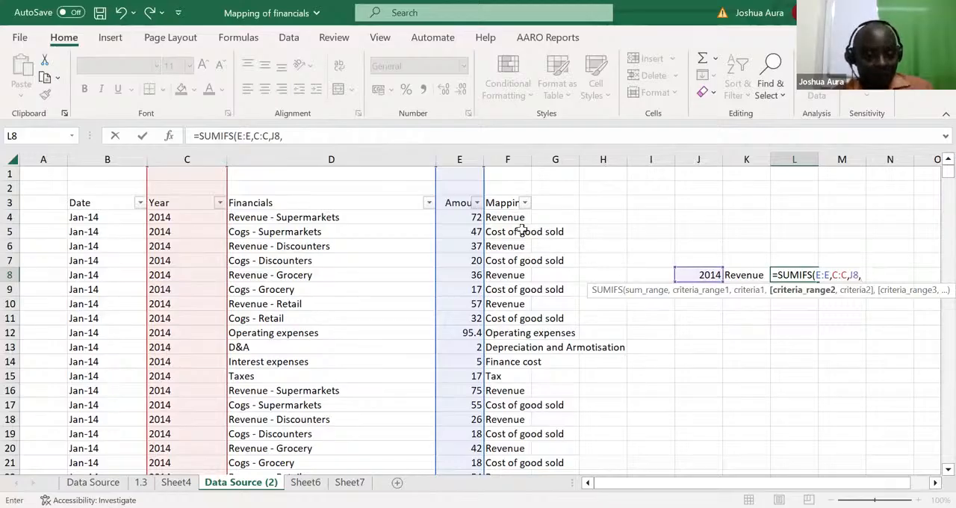
click(510, 159)
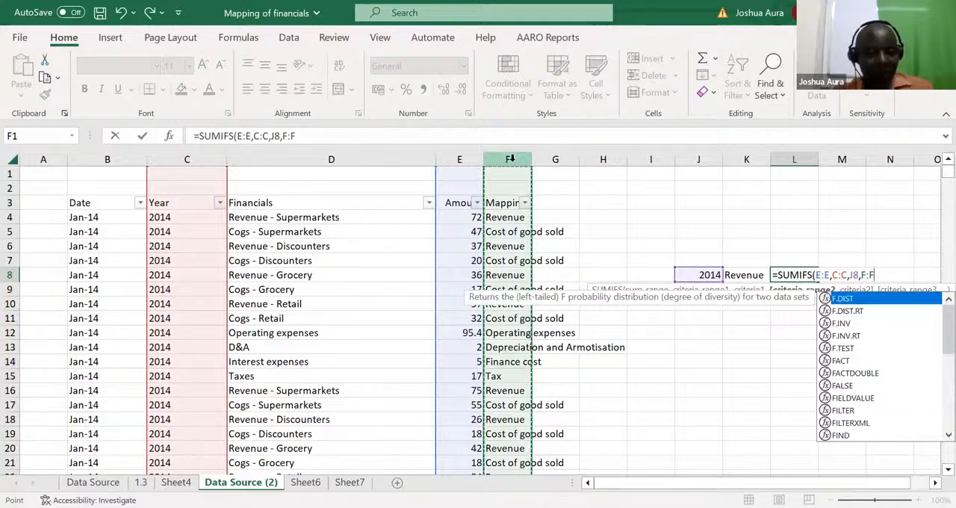
text(,)
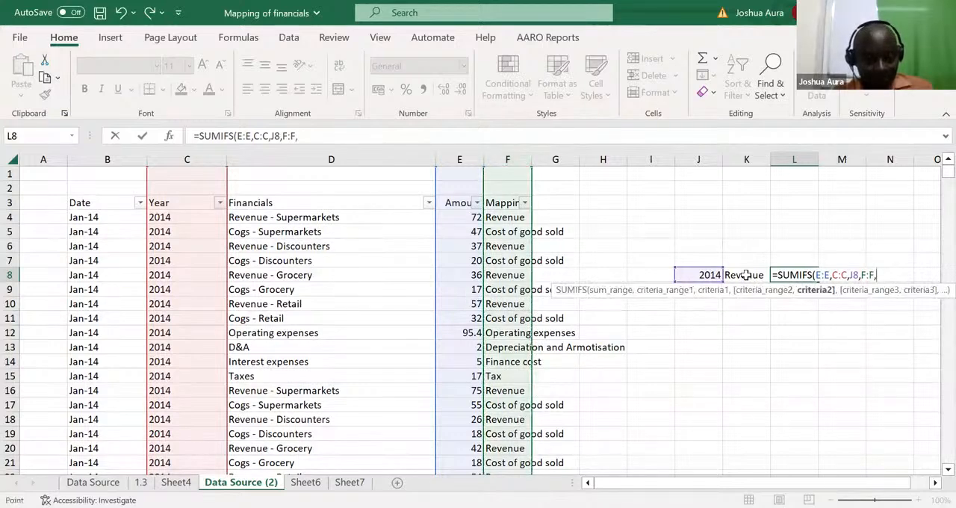
click(746, 275)
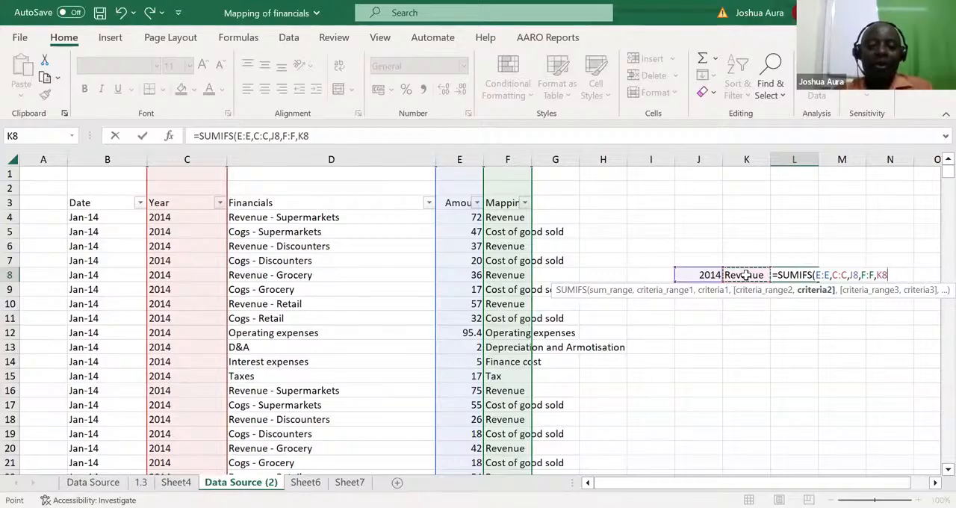
key(ctrl+Return)
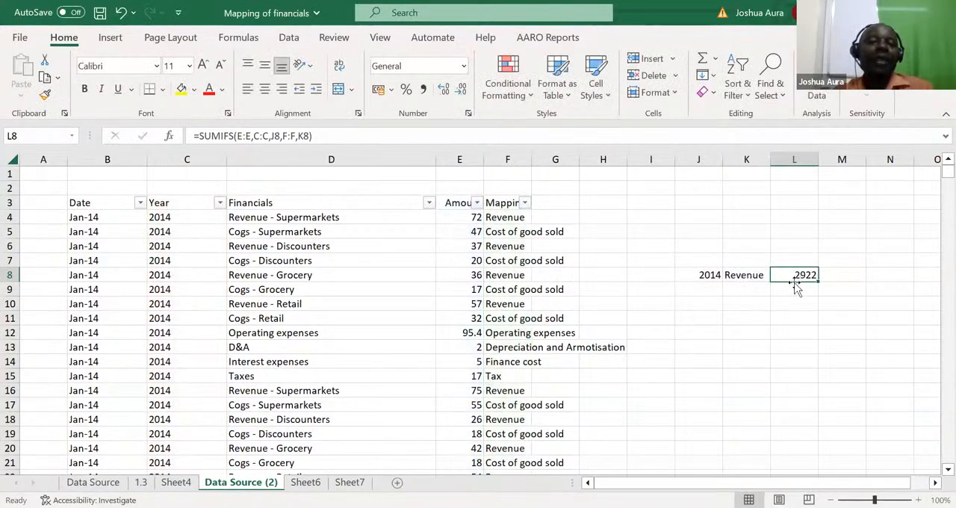
Step: Change the SUMIFS criteria to the year 2015 in J8 and the category tax in K8
click(710, 274)
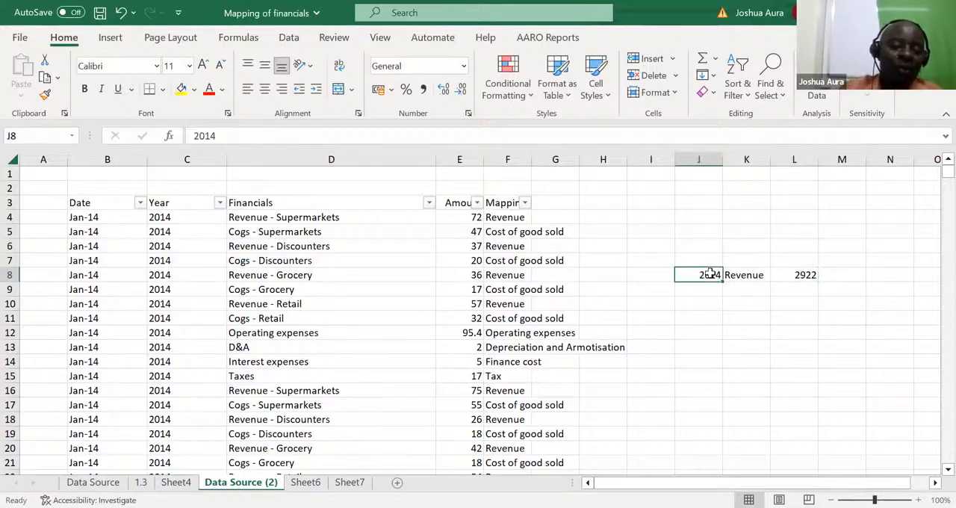
text(2015)
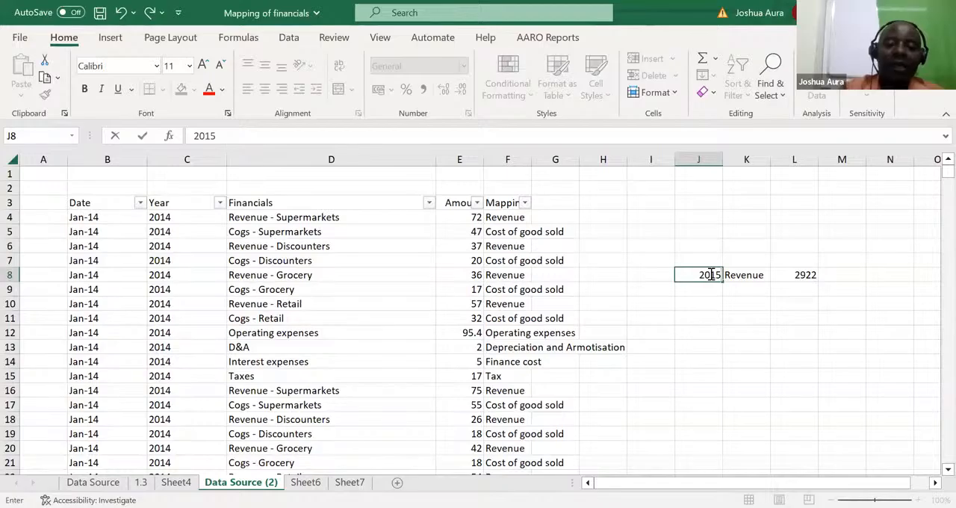
key(Return)
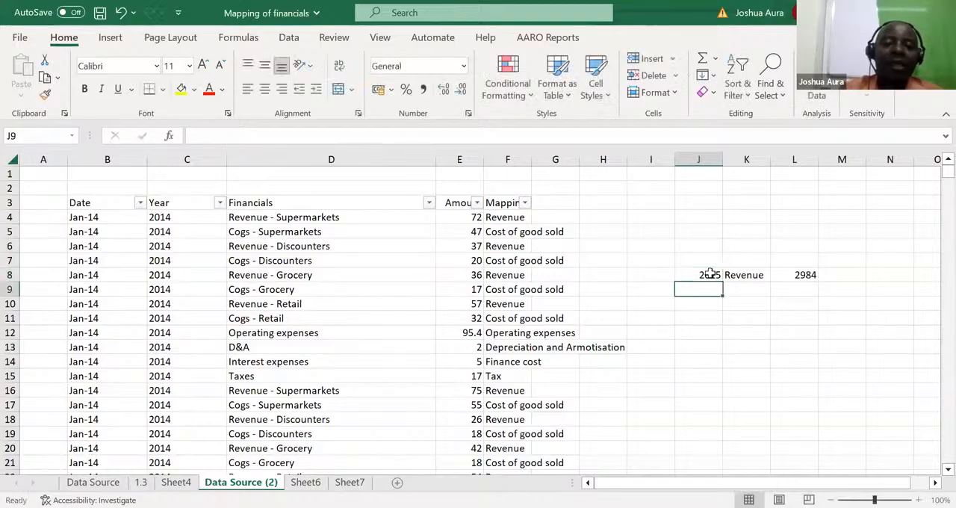
click(709, 274)
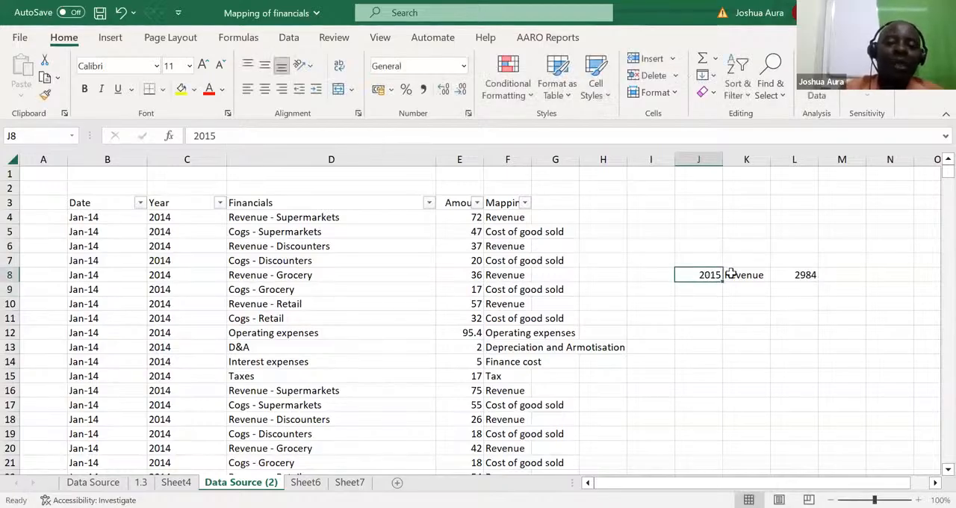
click(743, 275)
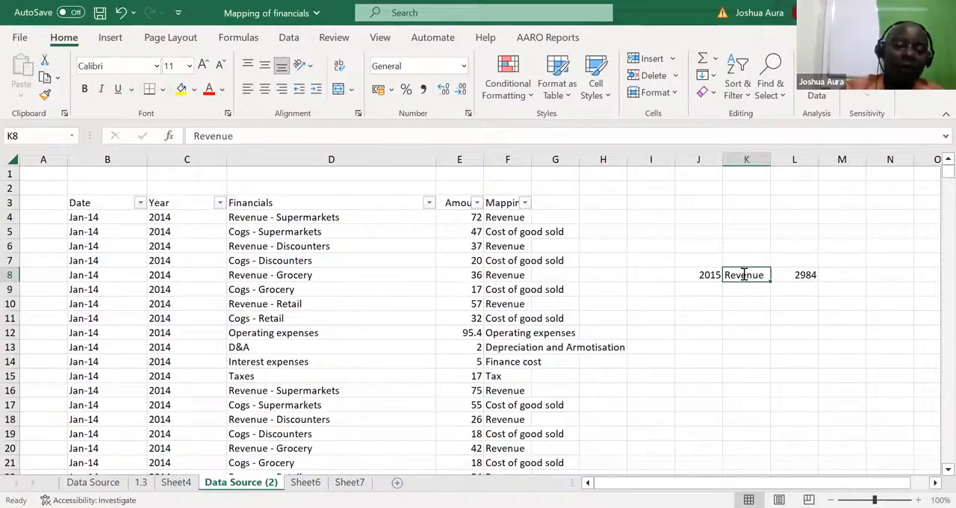
text(tax)
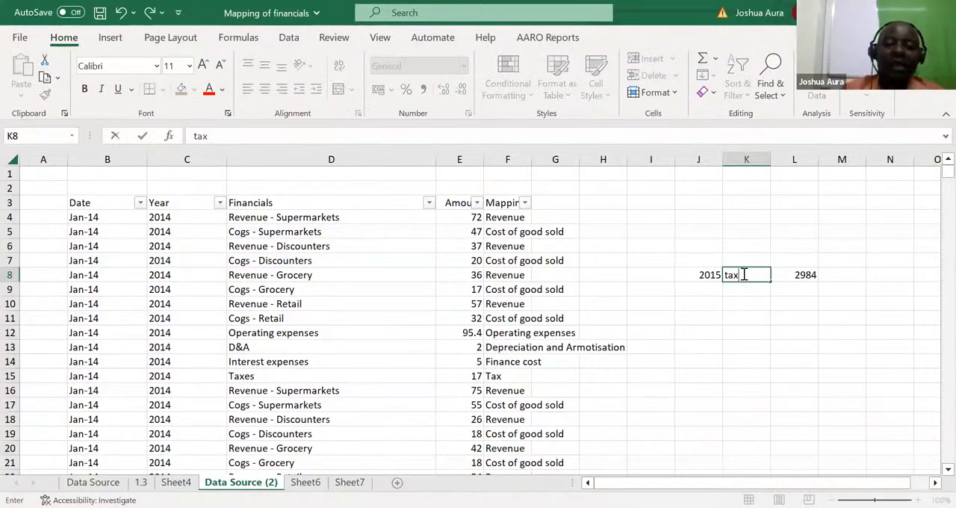
key(Return)
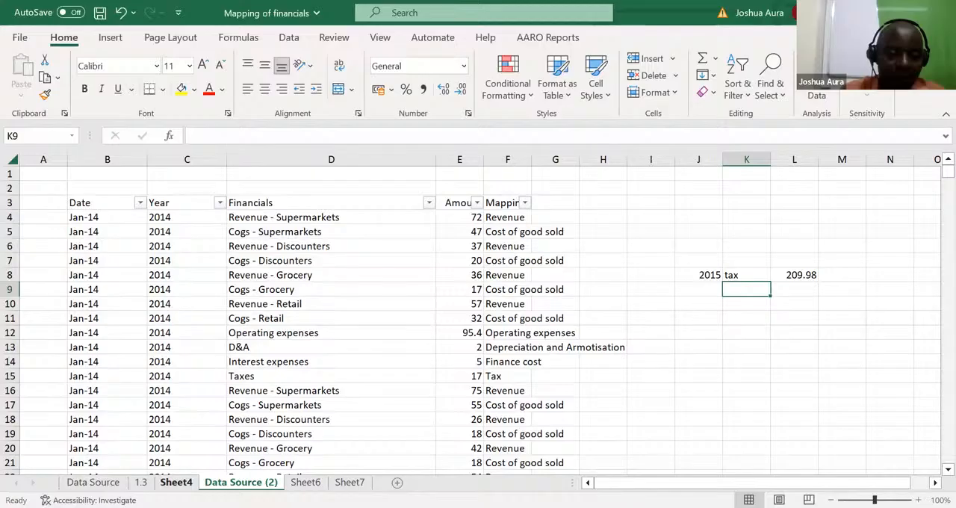
Step: Permanently delete the Sheet4 and Data Source (2) worksheets from the workbook
click(92, 482)
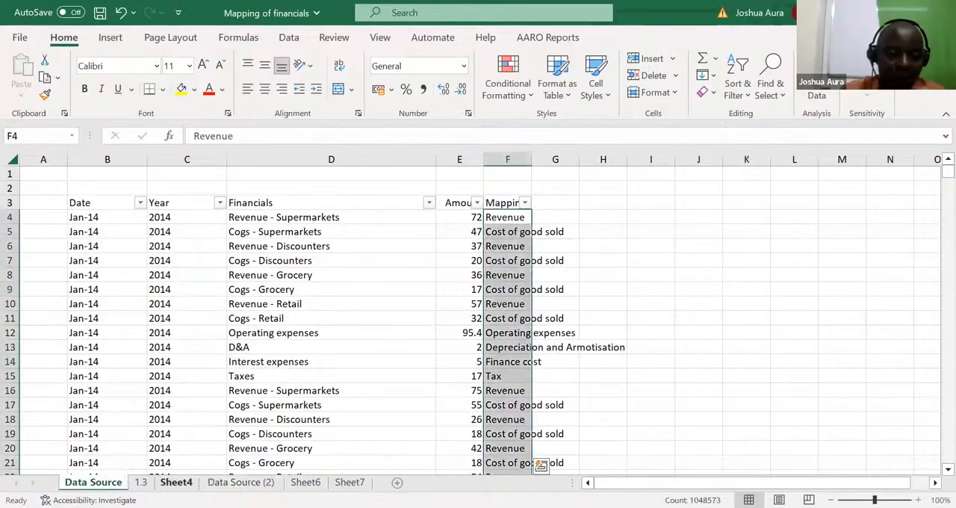
click(175, 481)
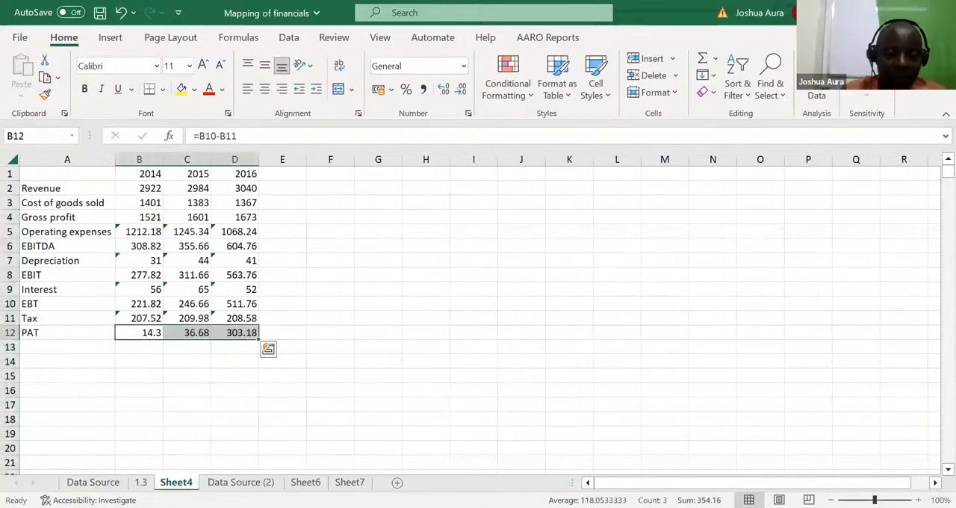
right_click(176, 482)
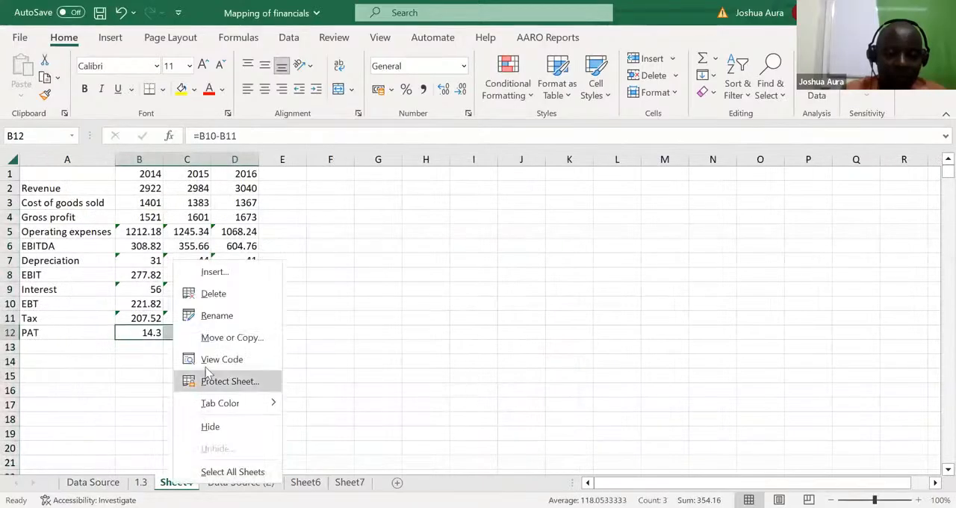
click(214, 295)
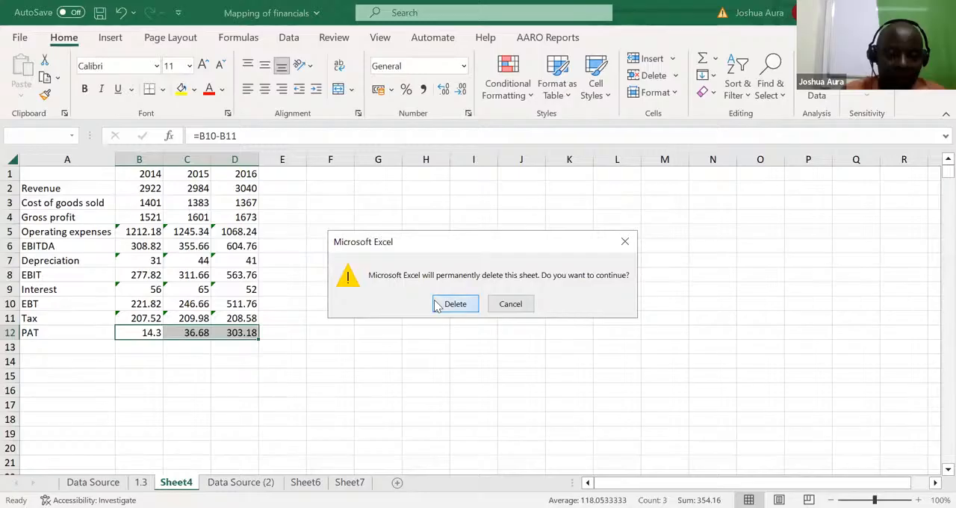
click(441, 304)
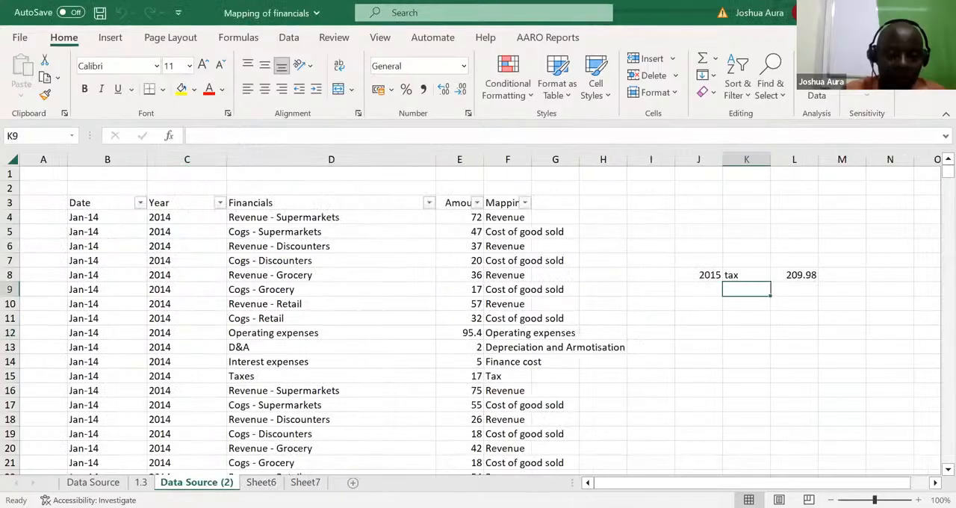
right_click(215, 481)
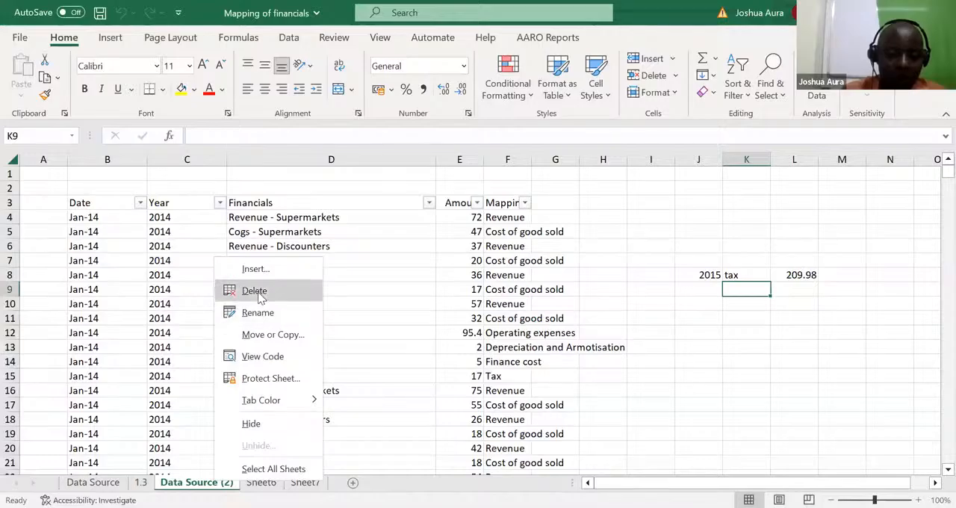
click(254, 291)
click(455, 304)
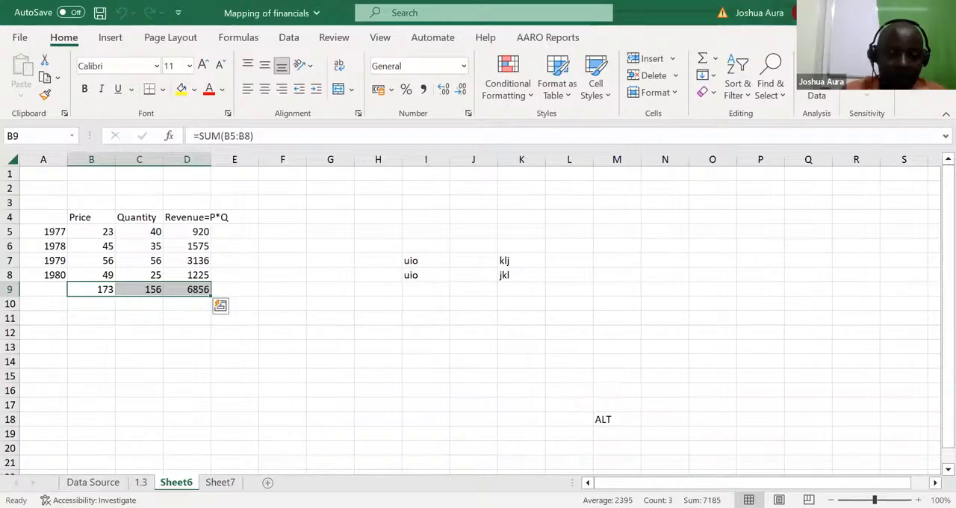
Step: Permanently delete the Sheet6 and Sheet7 worksheets, keeping only Data Source and 1.3
right_click(179, 481)
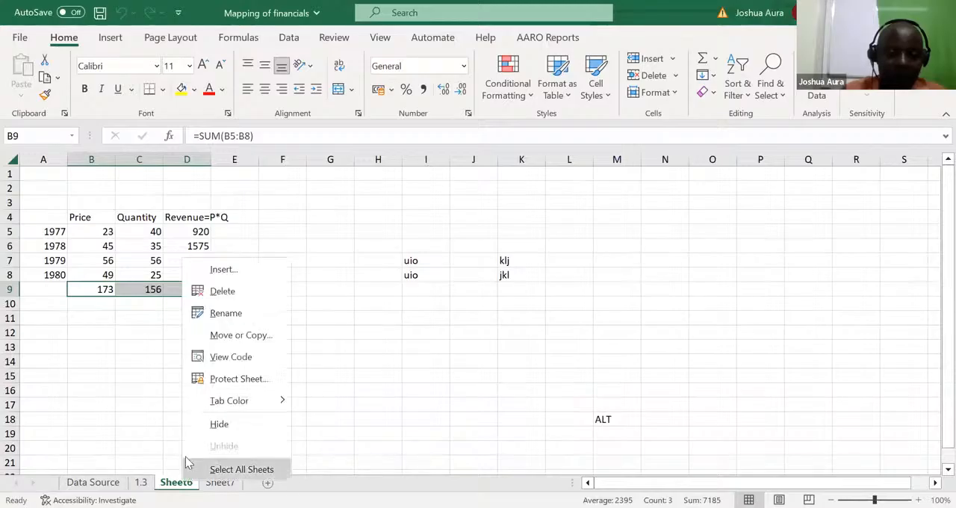
click(224, 291)
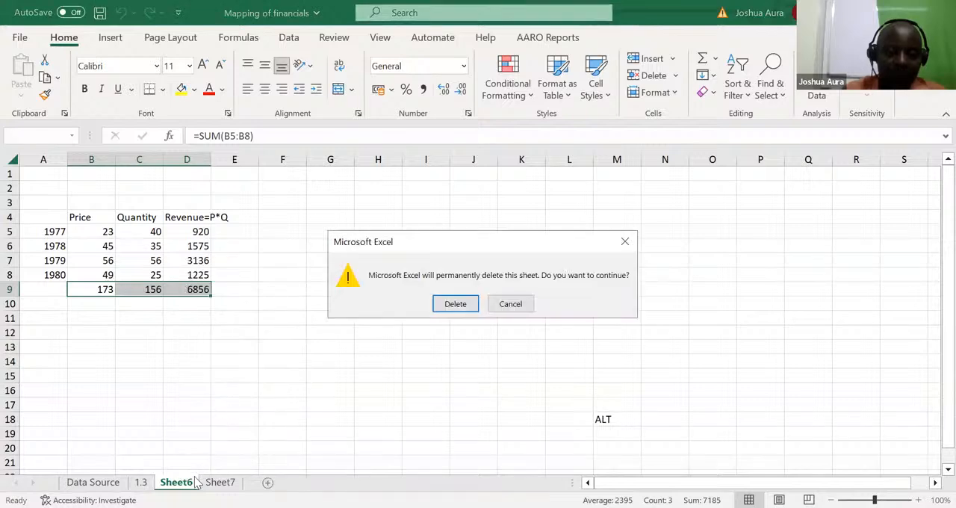
click(462, 304)
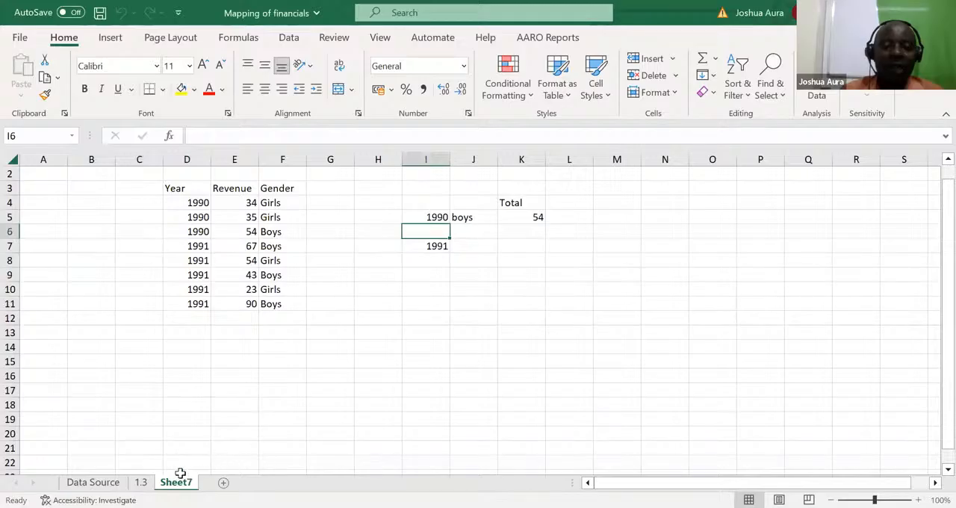
right_click(182, 484)
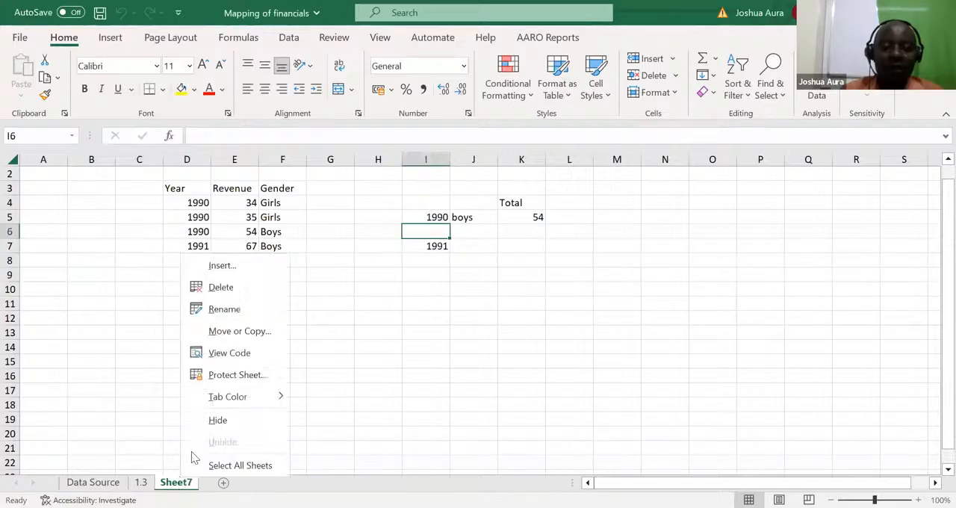
click(235, 290)
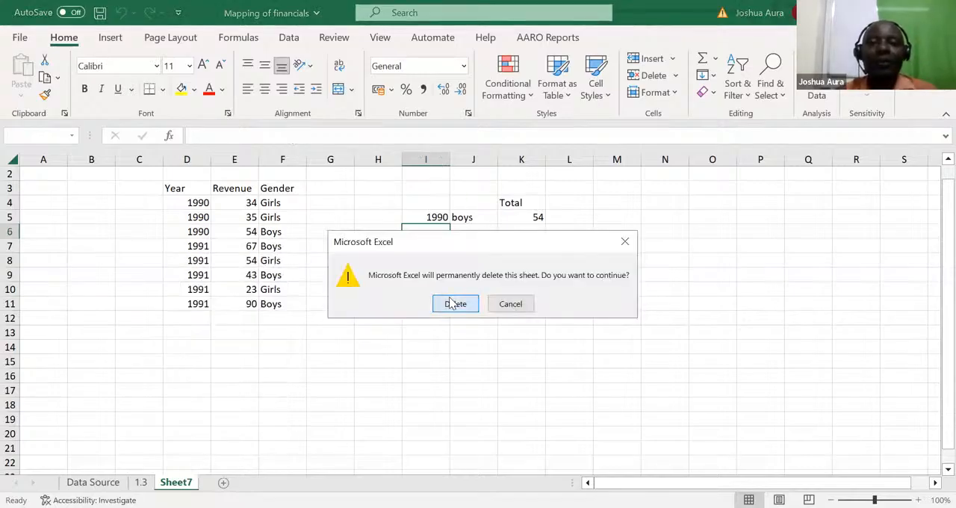
click(454, 303)
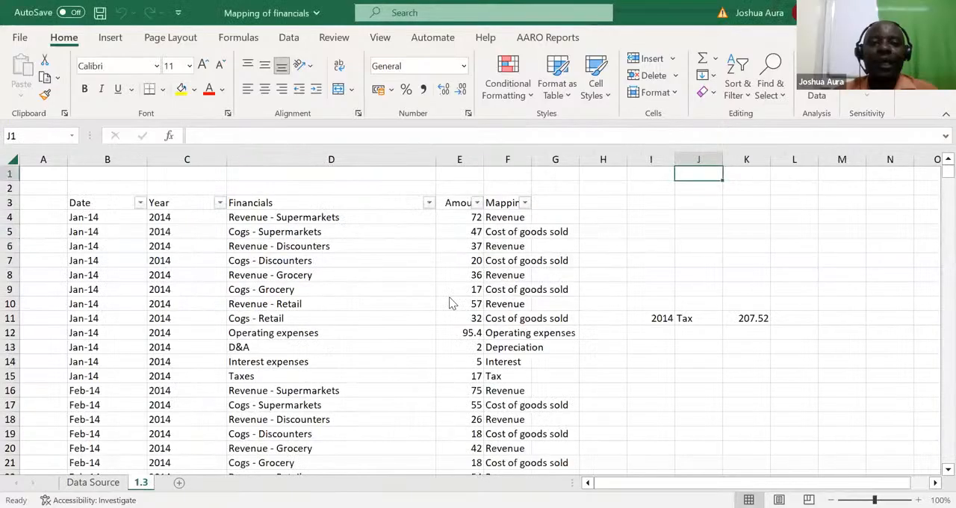
key(alt+Tab)
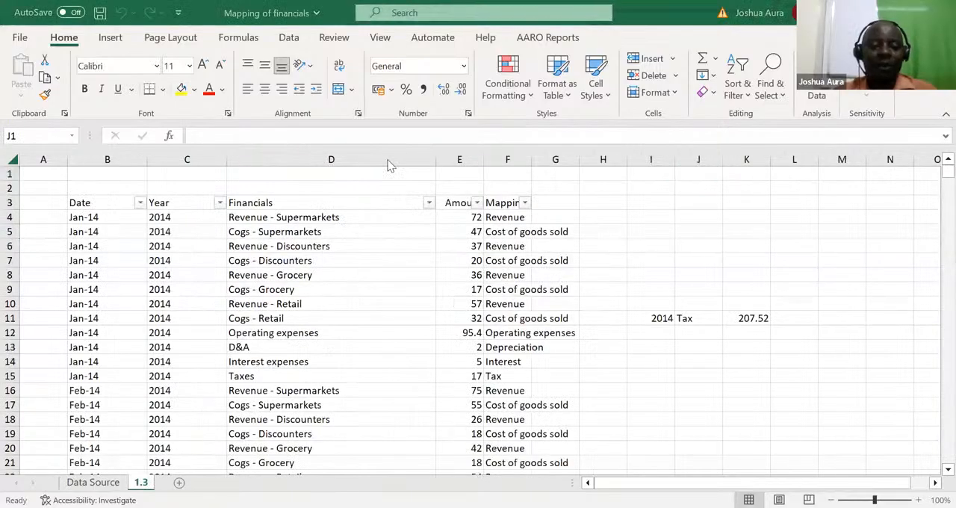